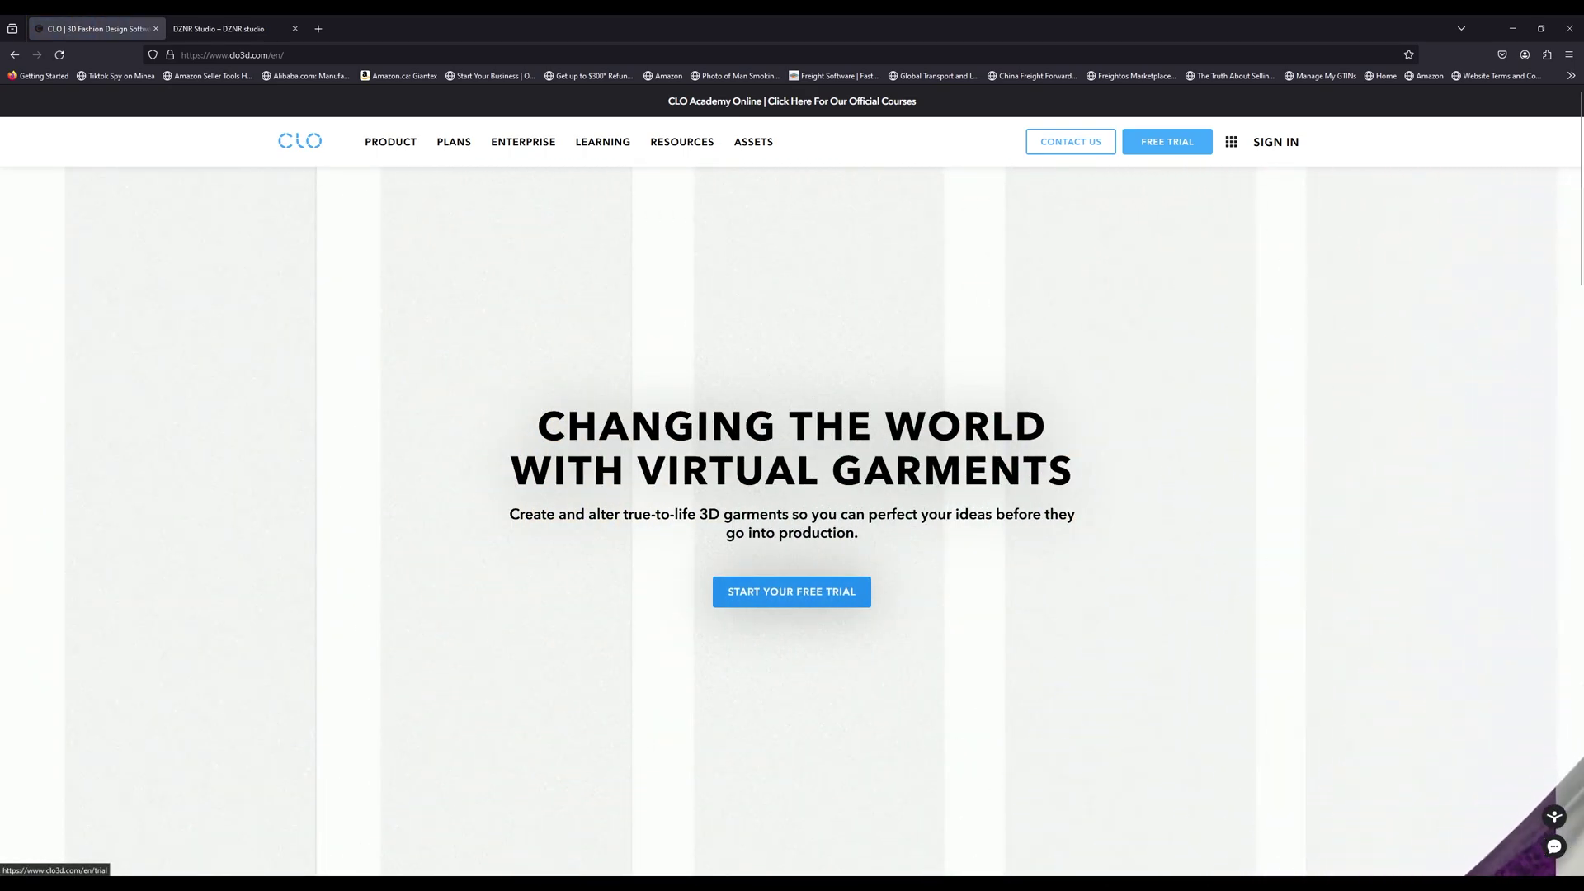
Step: Open CLO's Why CLO free-trial page, then switch to the DZNR Studio website tab
click(793, 592)
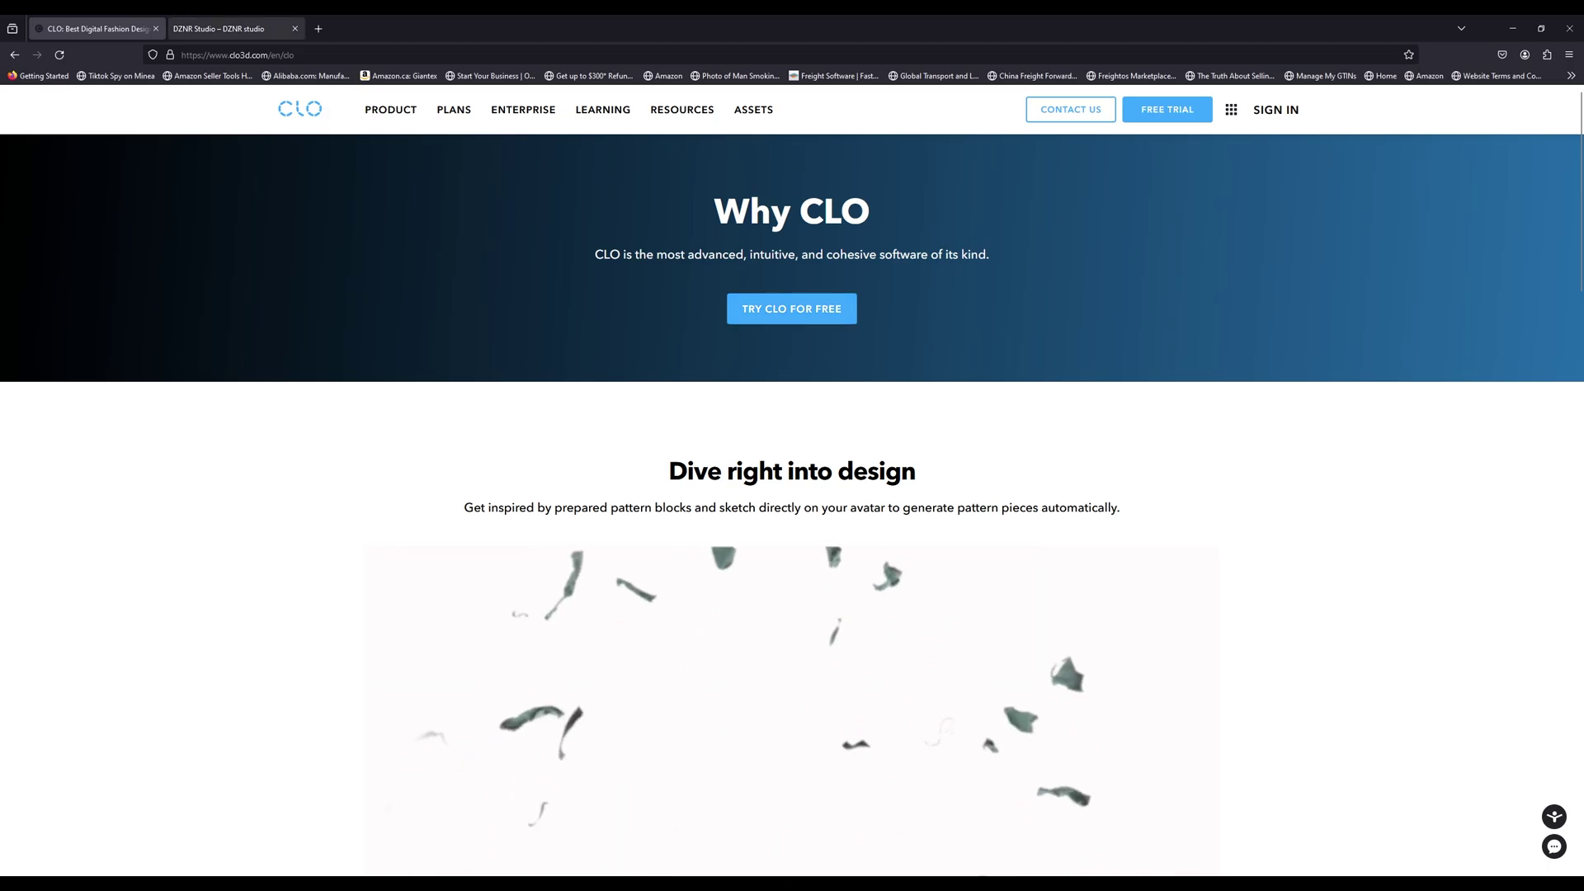
key(ctrl+Tab)
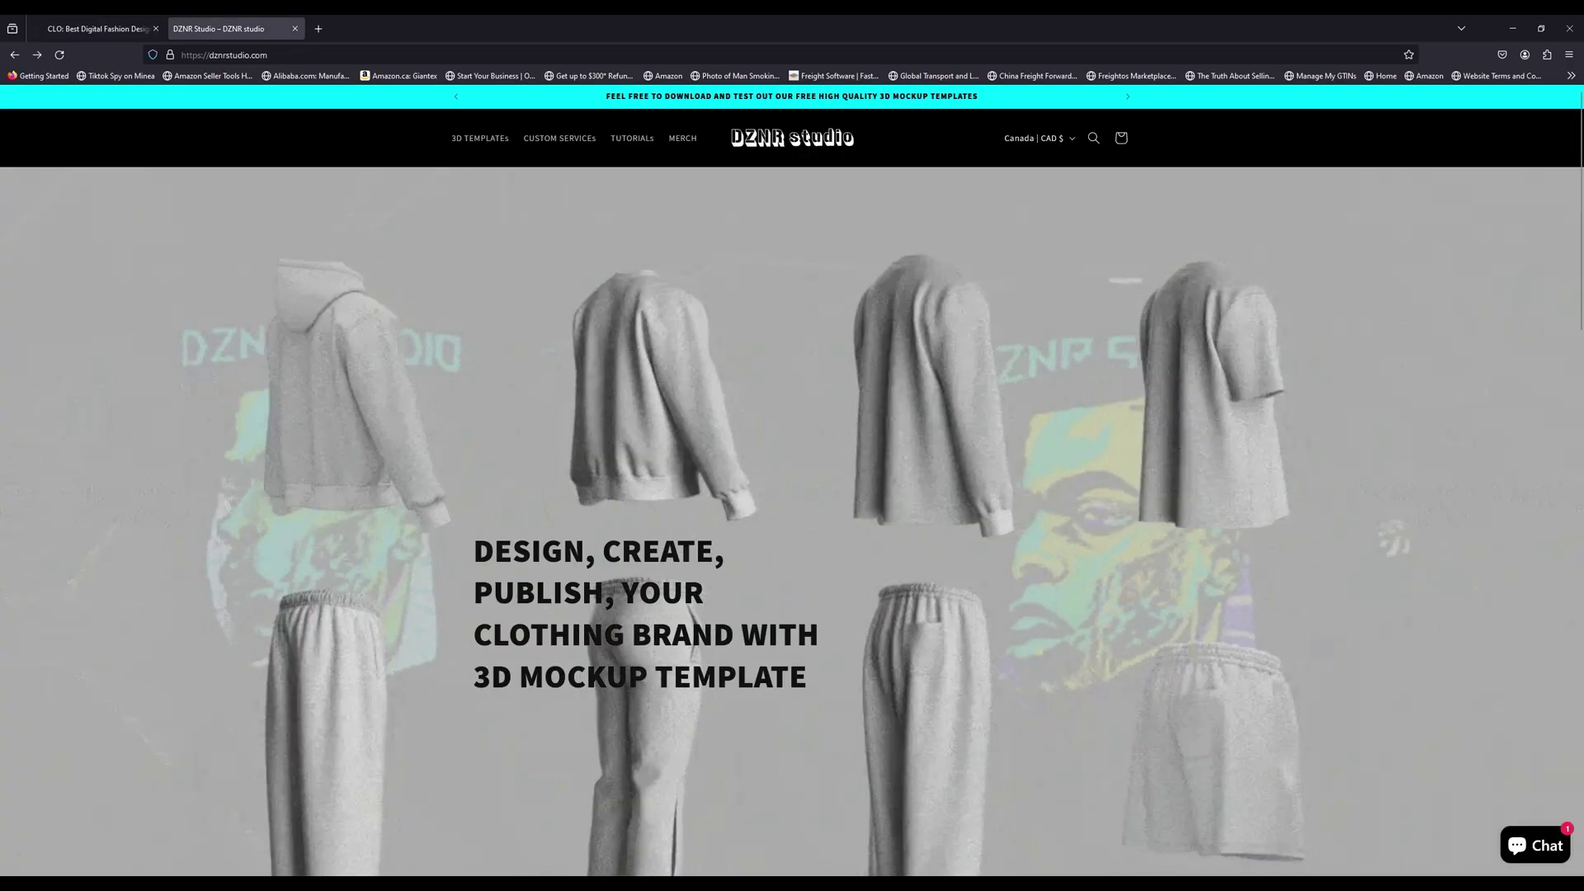
Step: Scroll the DZNR Studio homepage down to the TRENDING free 3D T-shirt templates
scroll(529, 355, down, 10)
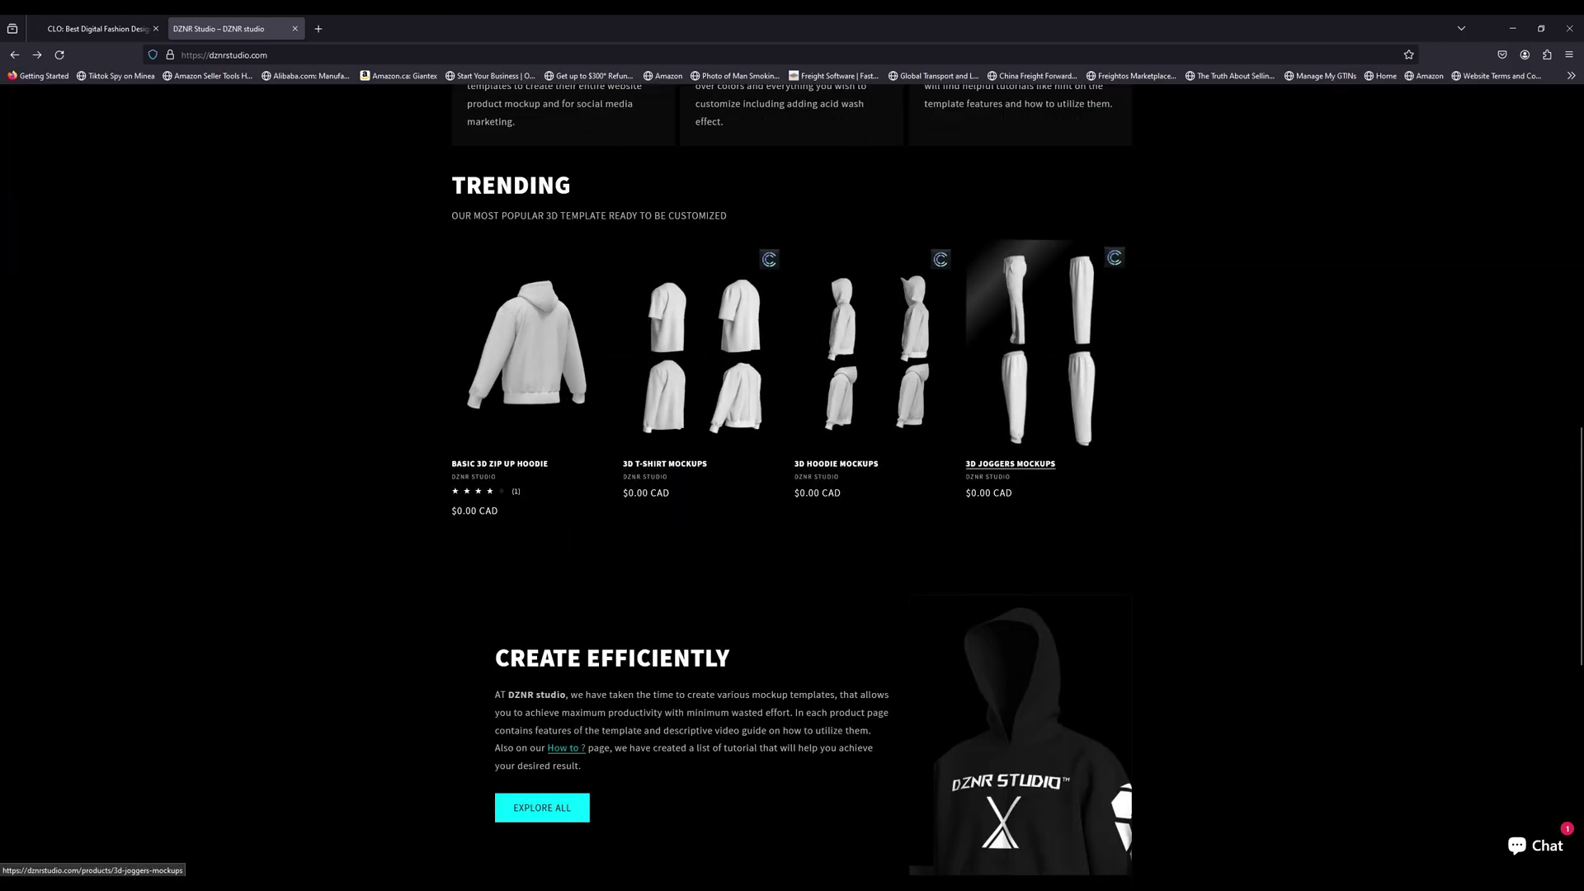
scroll(1048, 347, down, 1)
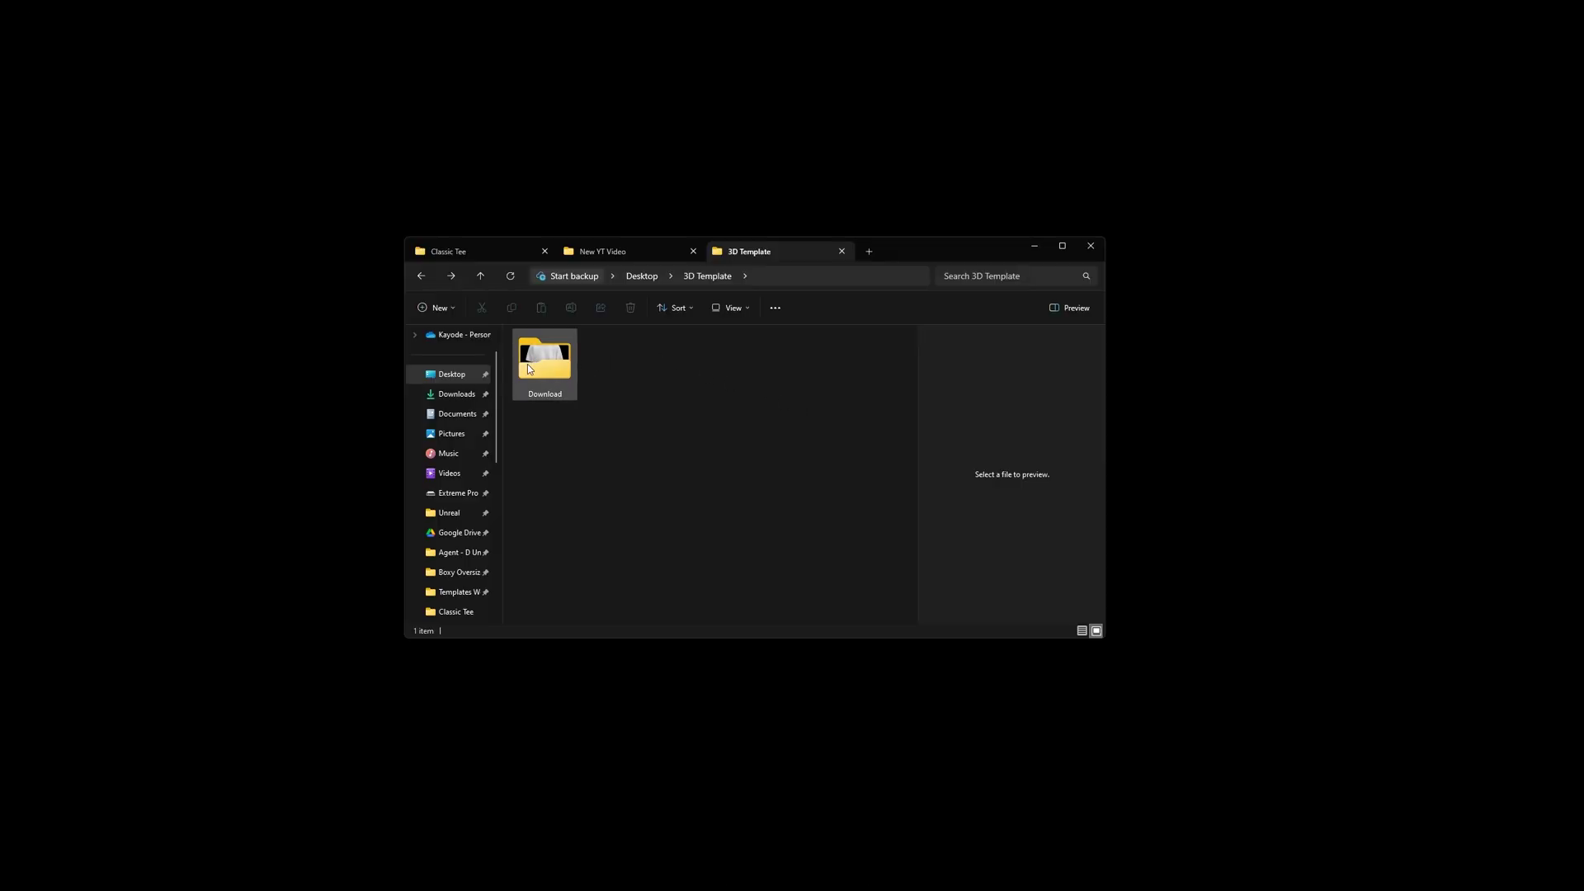
Step: Open Classic T-shirt - Copy from the Download folder in CLO 3D and dismiss the licence notice
double_click(550, 365)
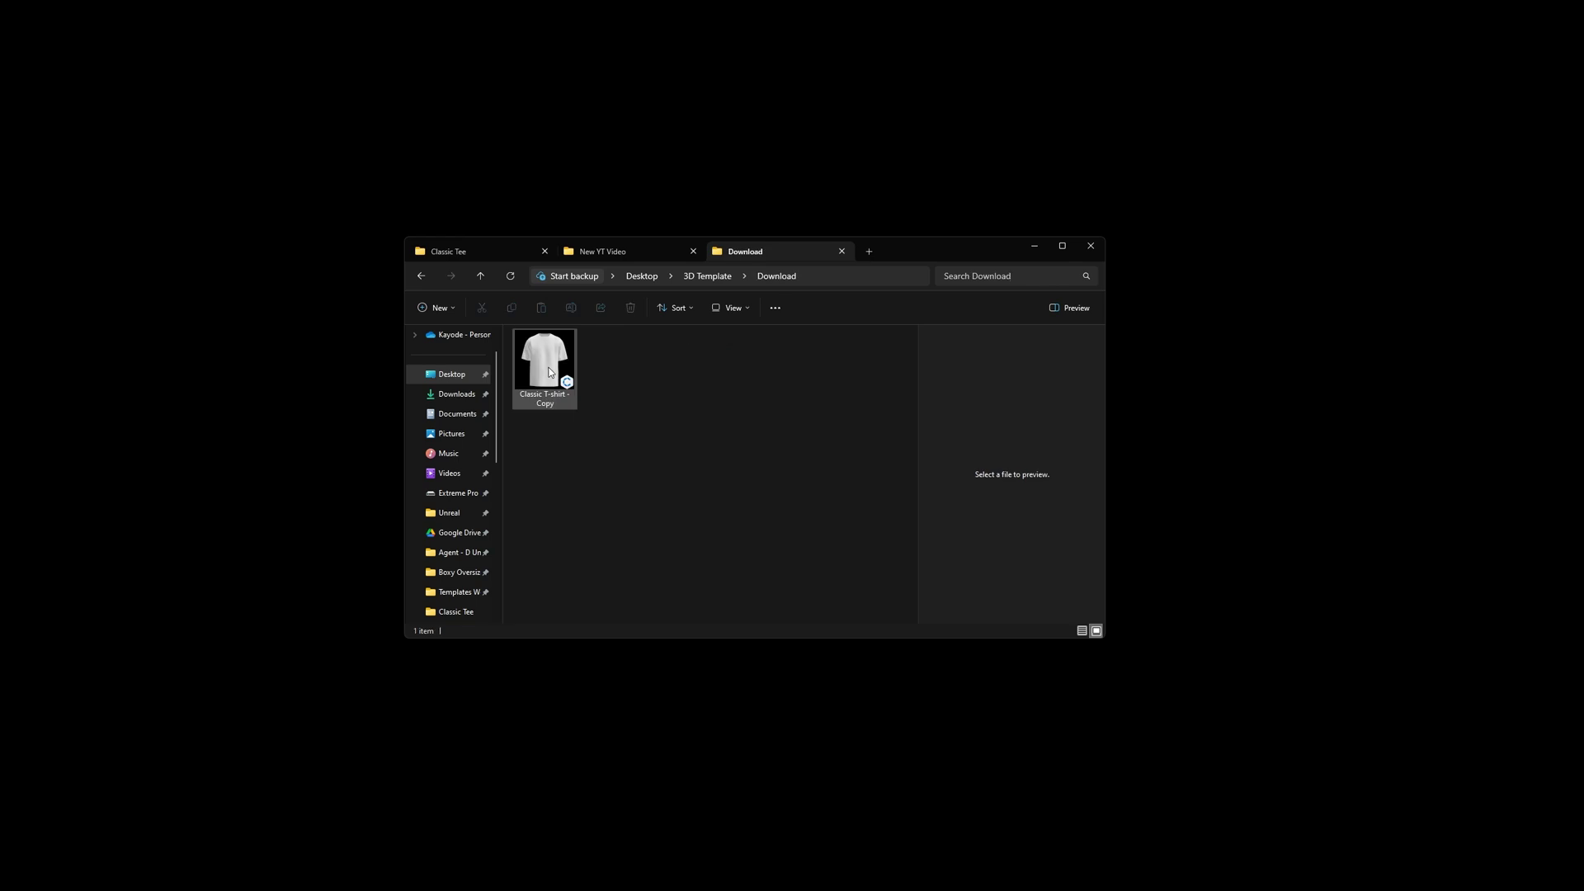
click(548, 367)
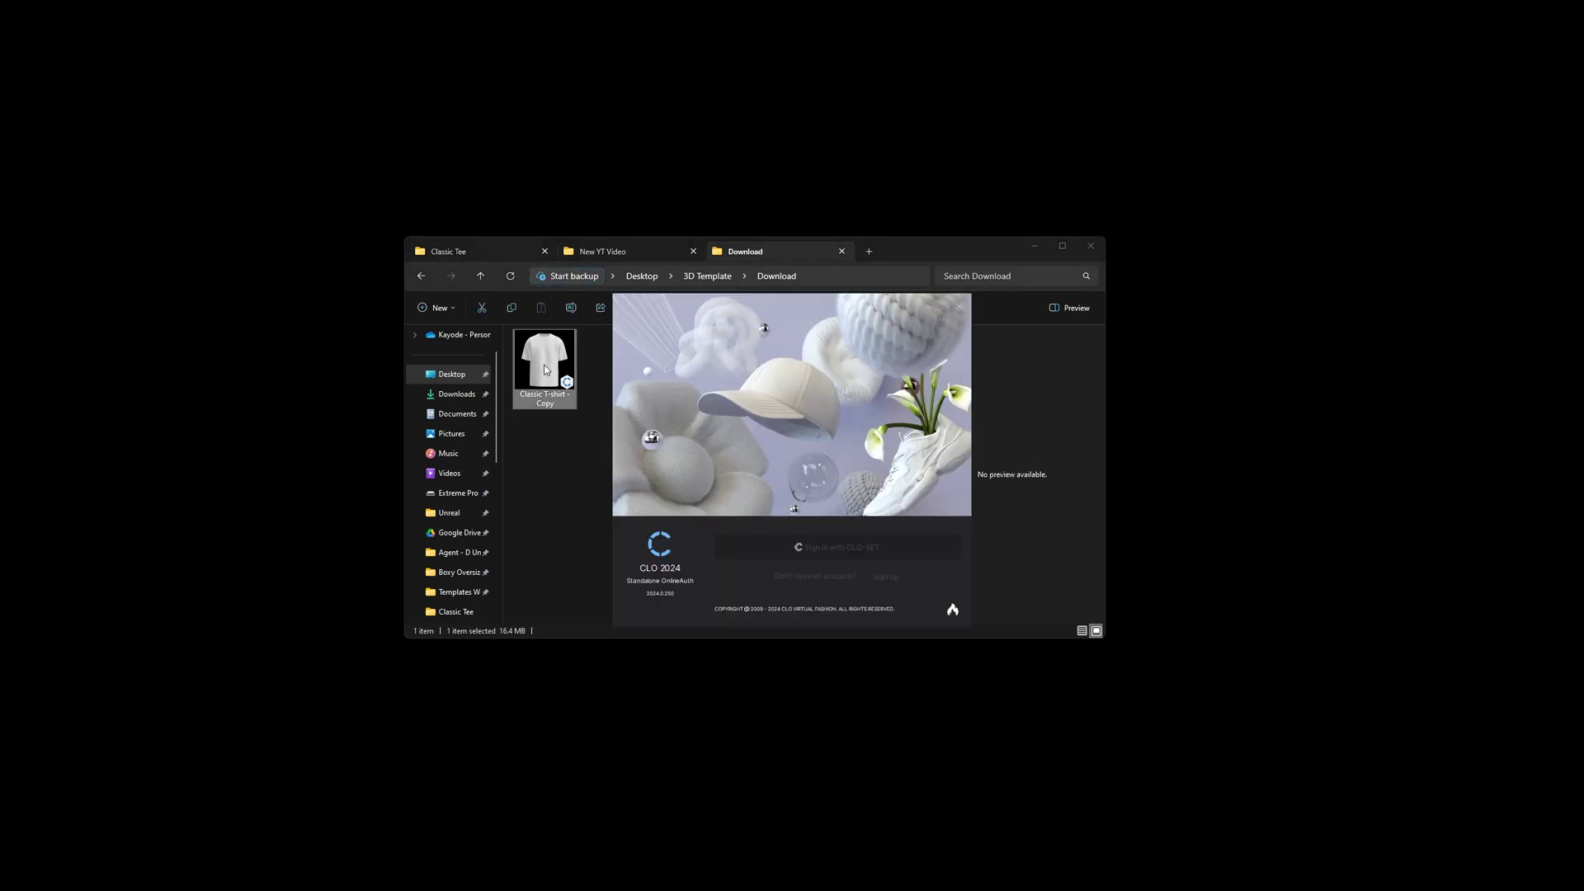
click(790, 655)
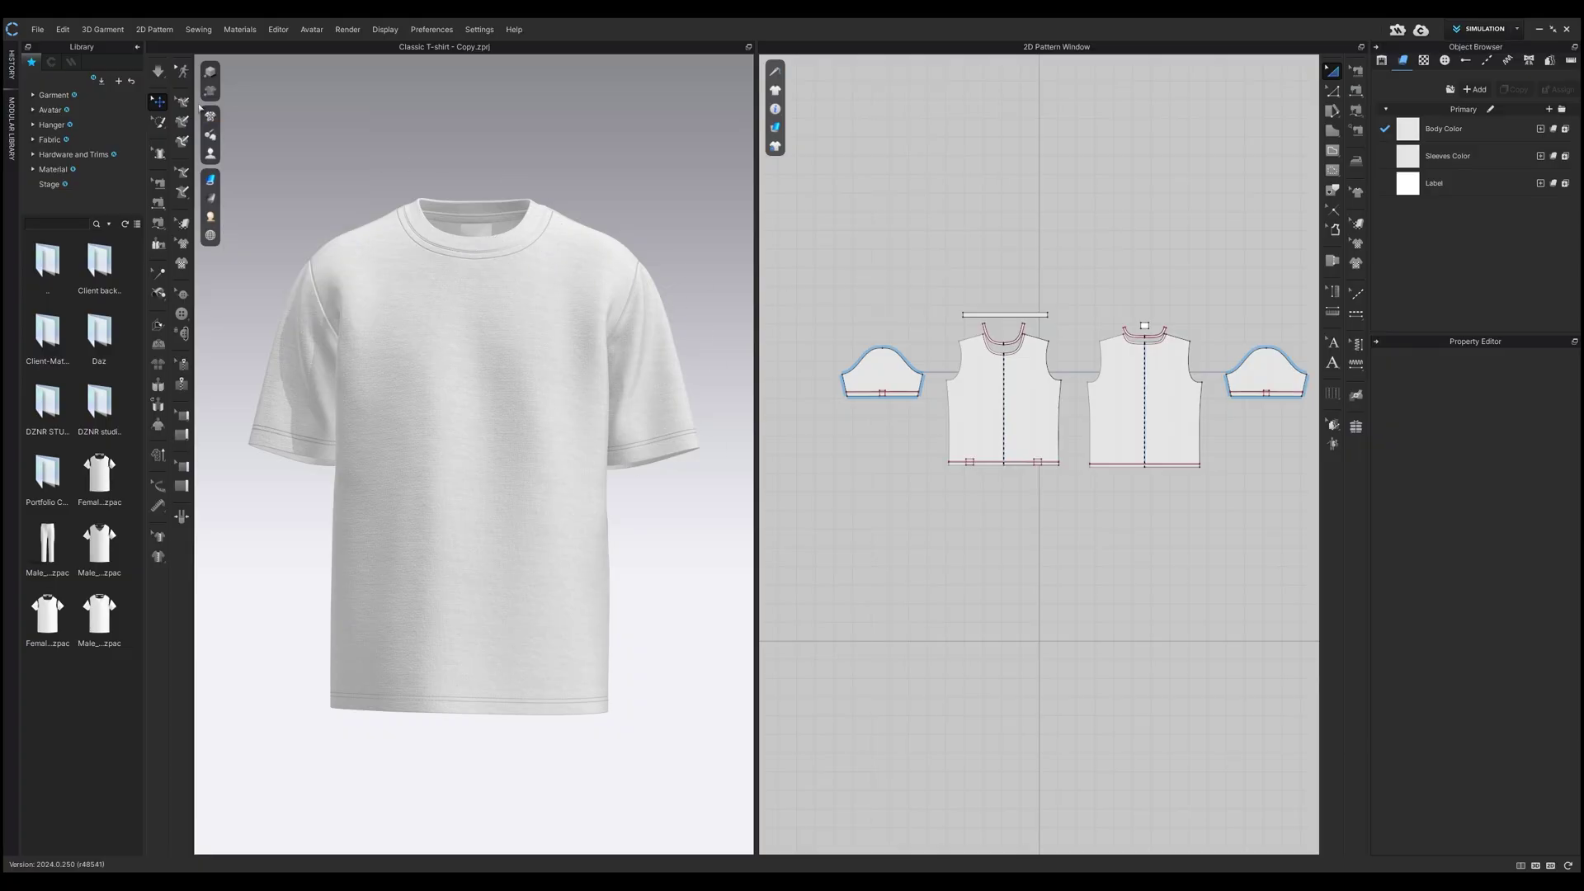
mouse_move(220, 126)
mouse_move(213, 182)
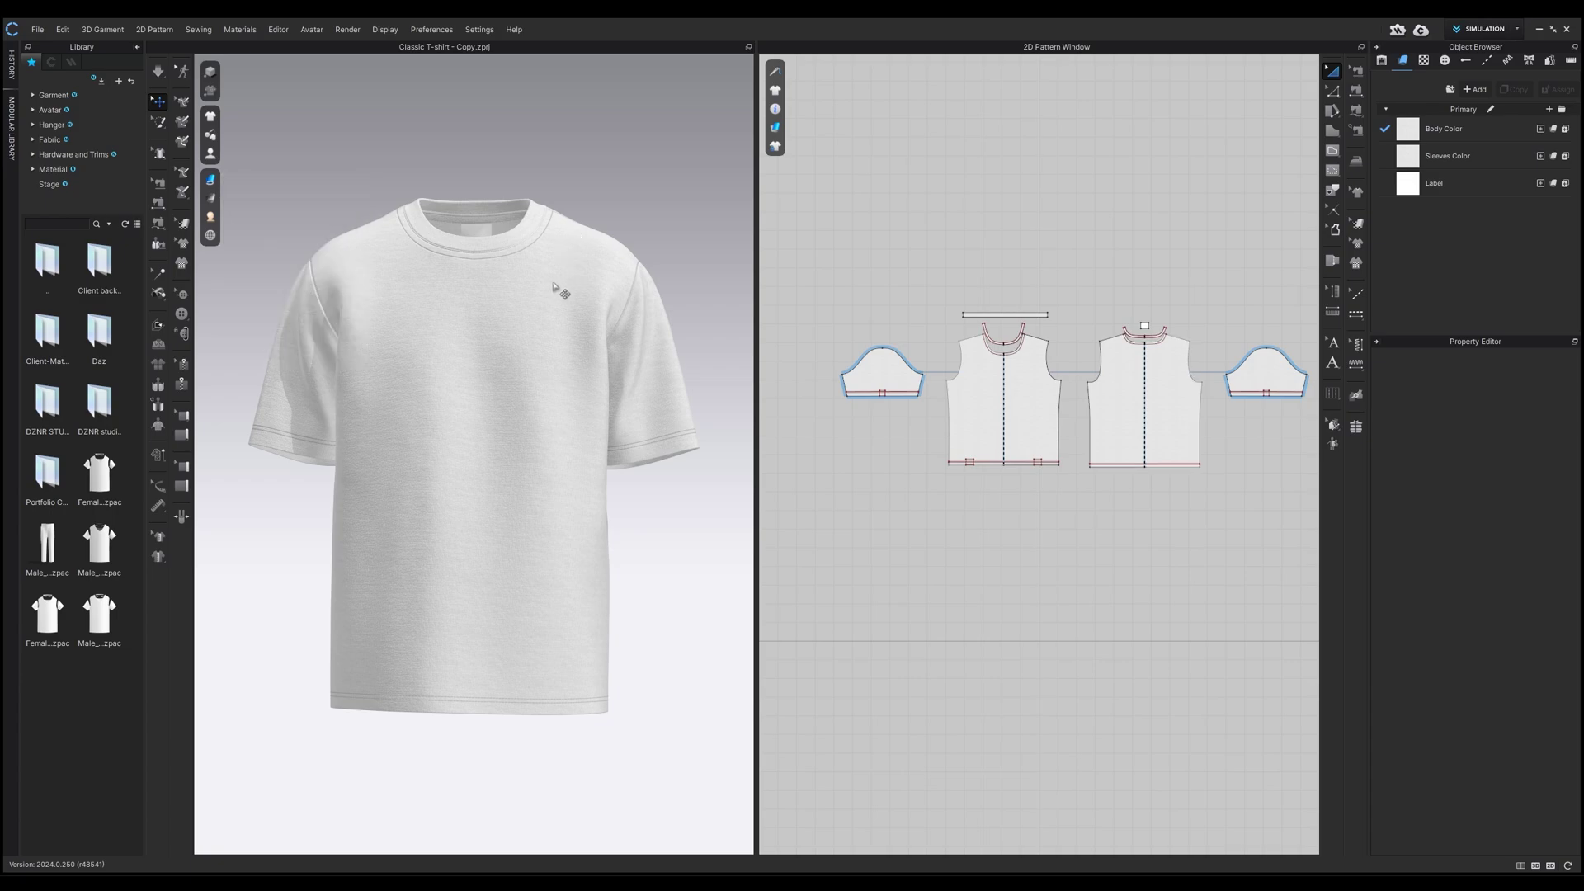
scroll(548, 365, down, 2)
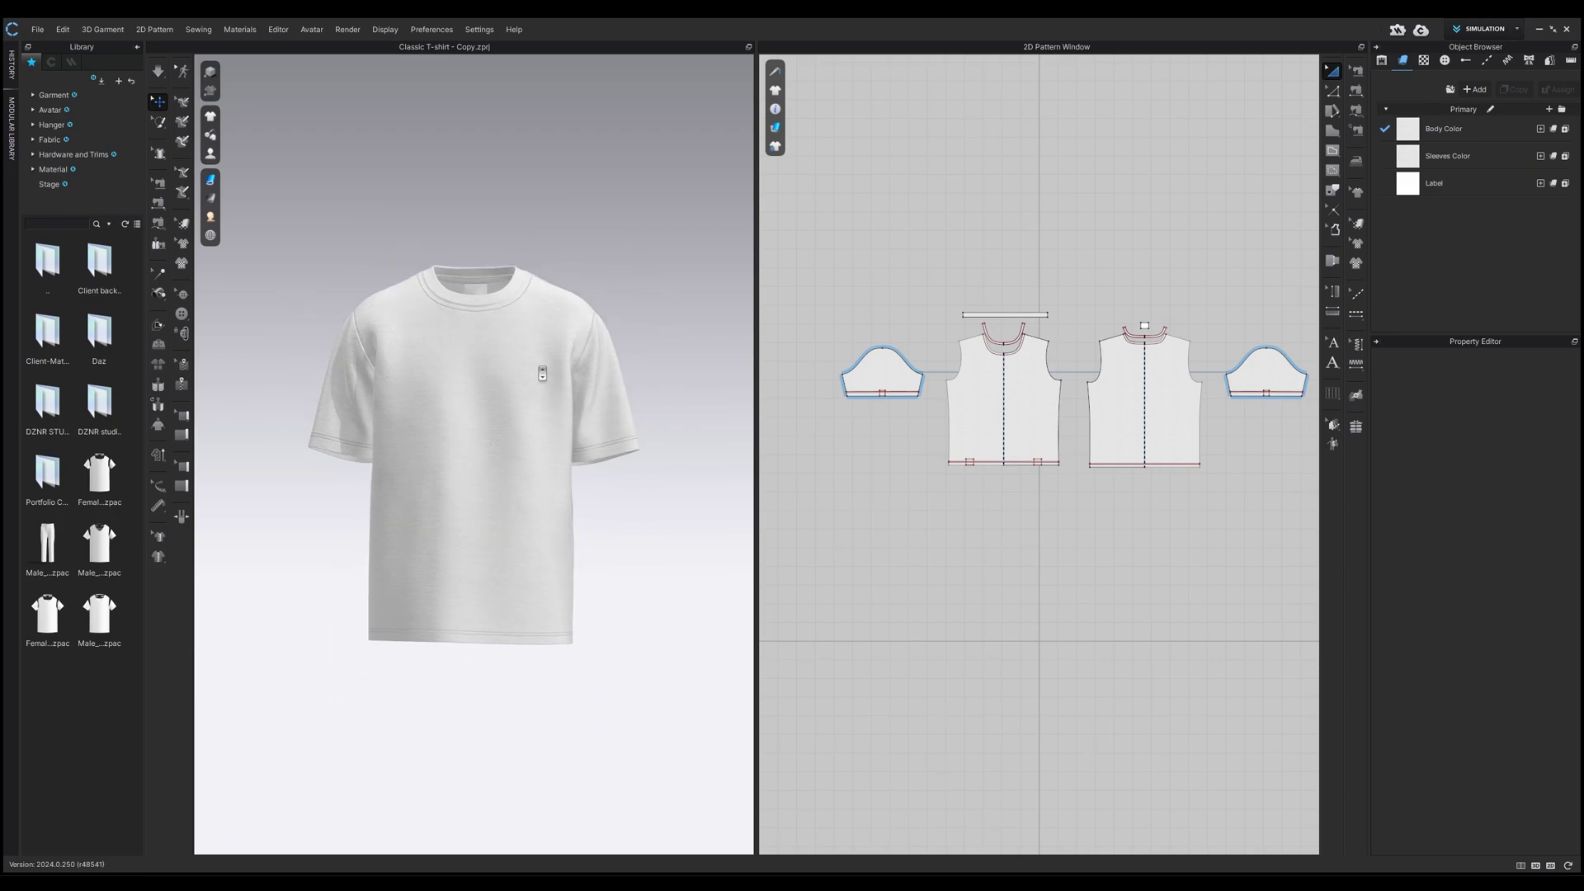
scroll(545, 369, up, 2)
scroll(542, 373, down, 3)
scroll(543, 373, up, 2)
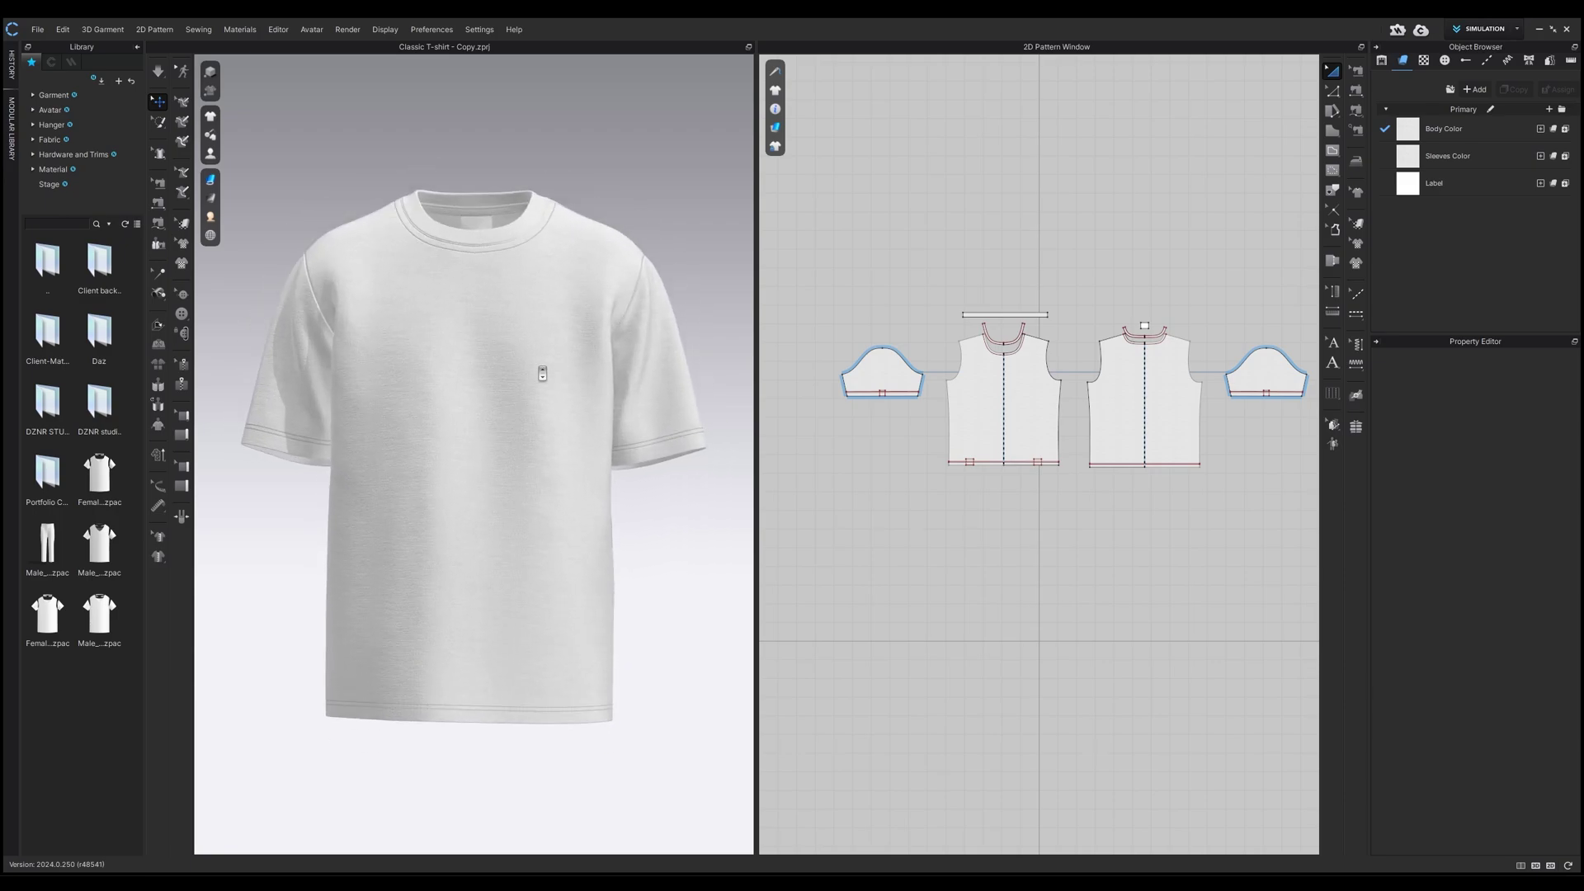
scroll(543, 373, down, 2)
right_drag(579, 375, 652, 376)
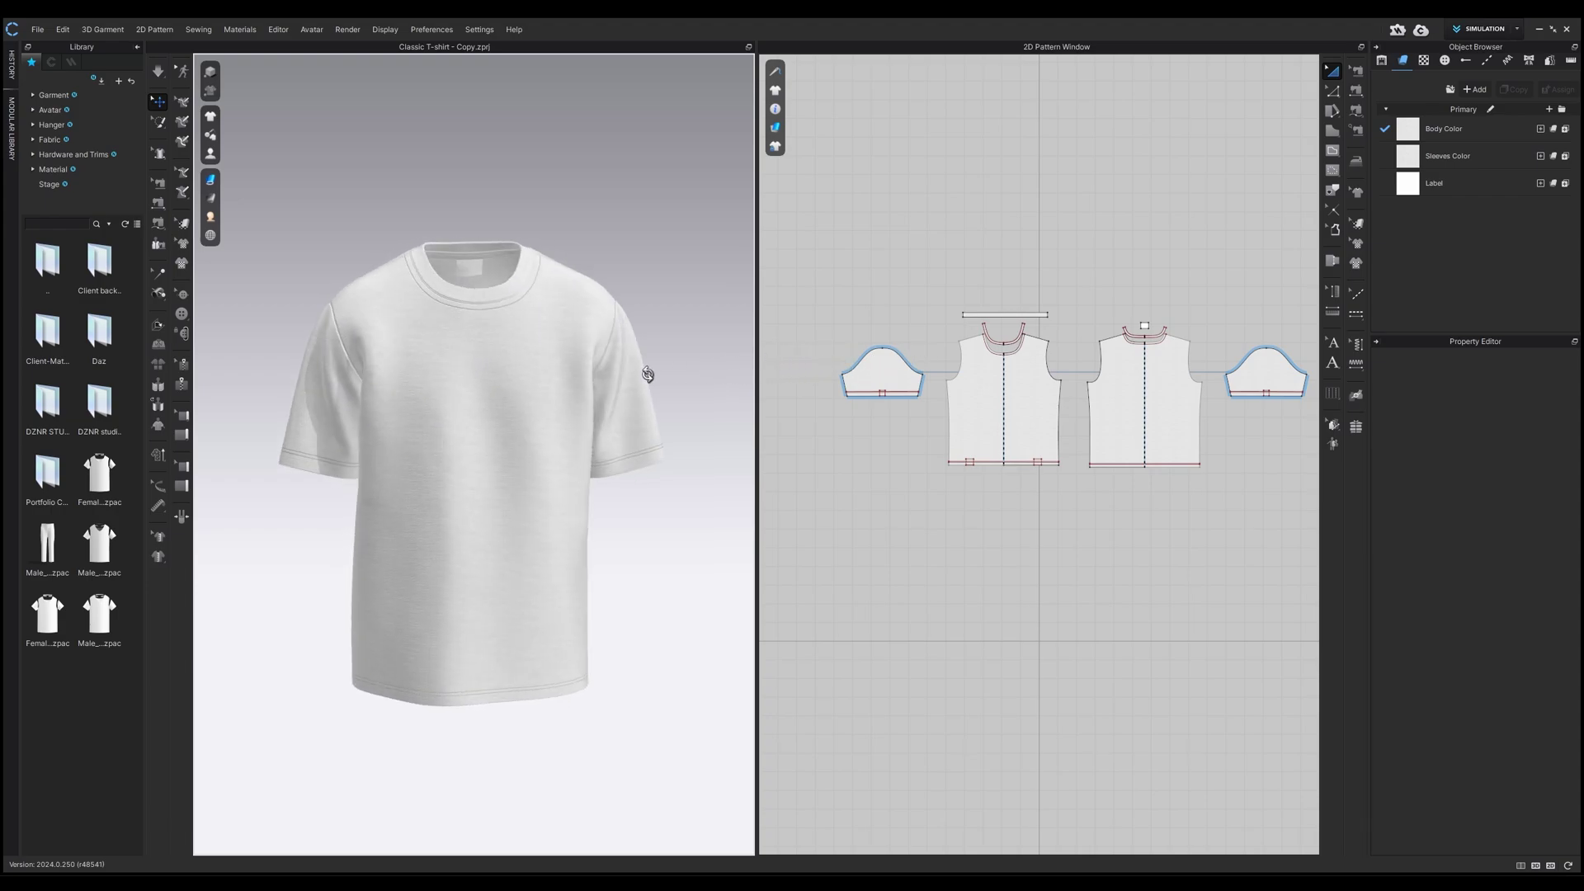
scroll(632, 398, down, 2)
scroll(632, 399, up, 3)
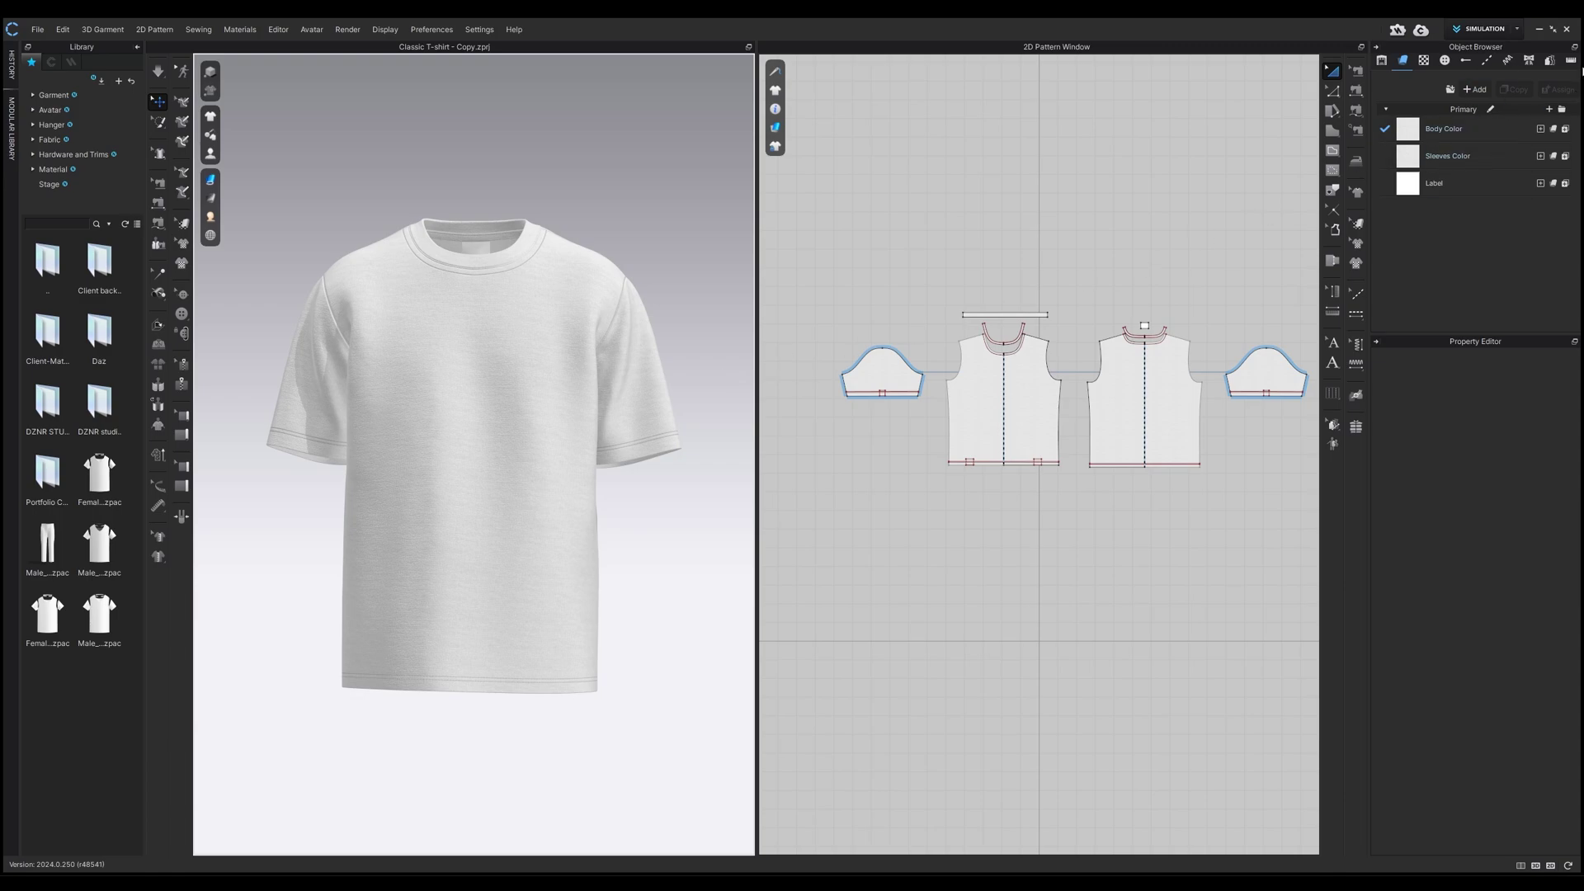
Step: Make the Body Color fabric black
click(1477, 134)
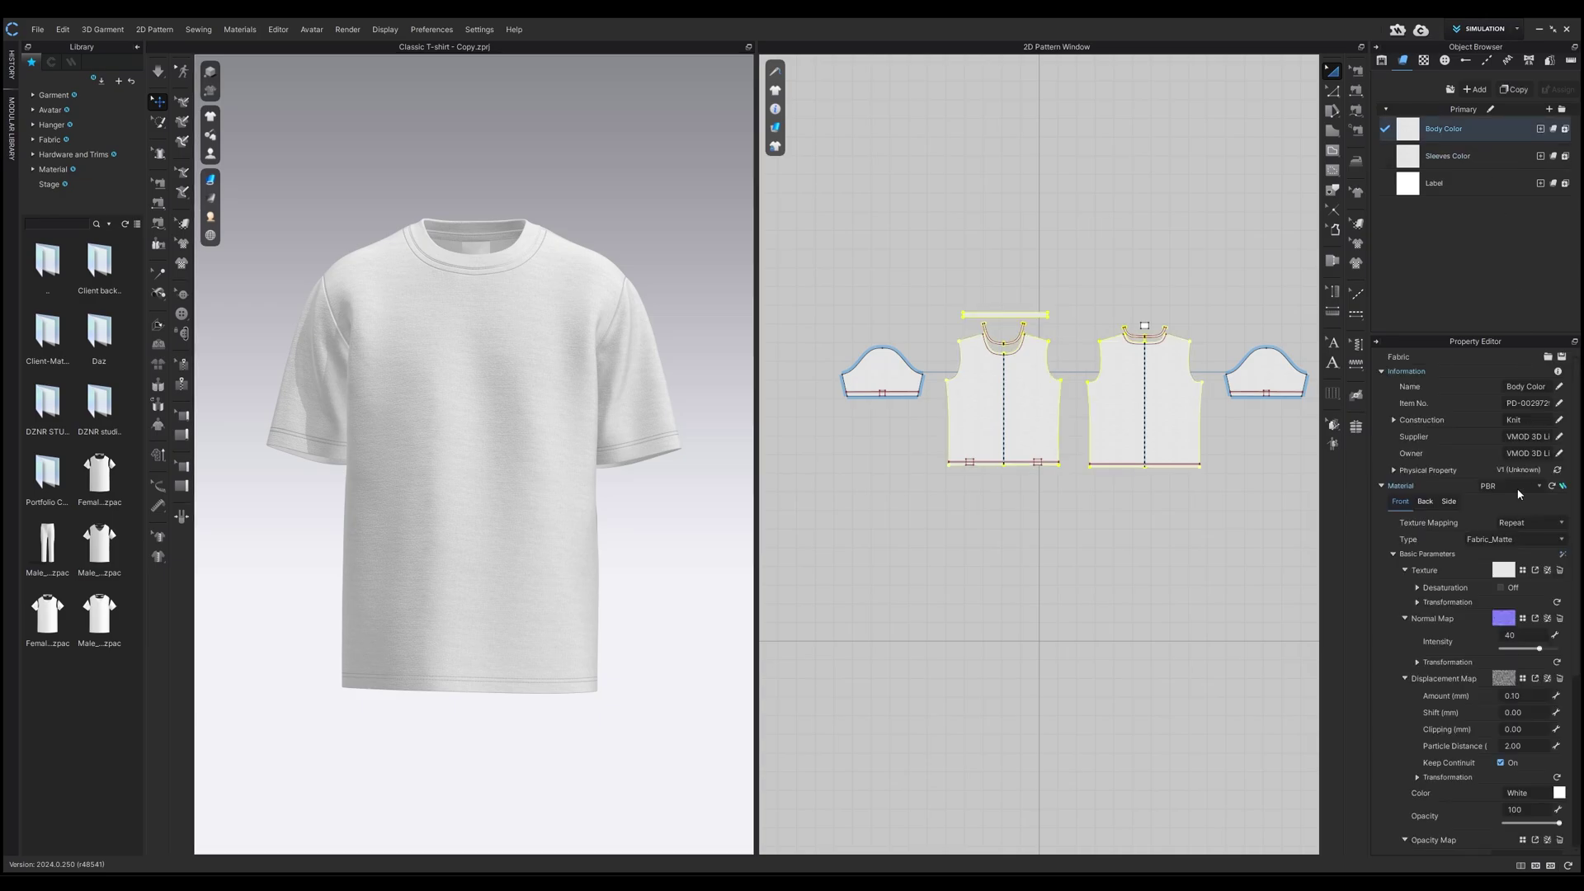
click(1559, 793)
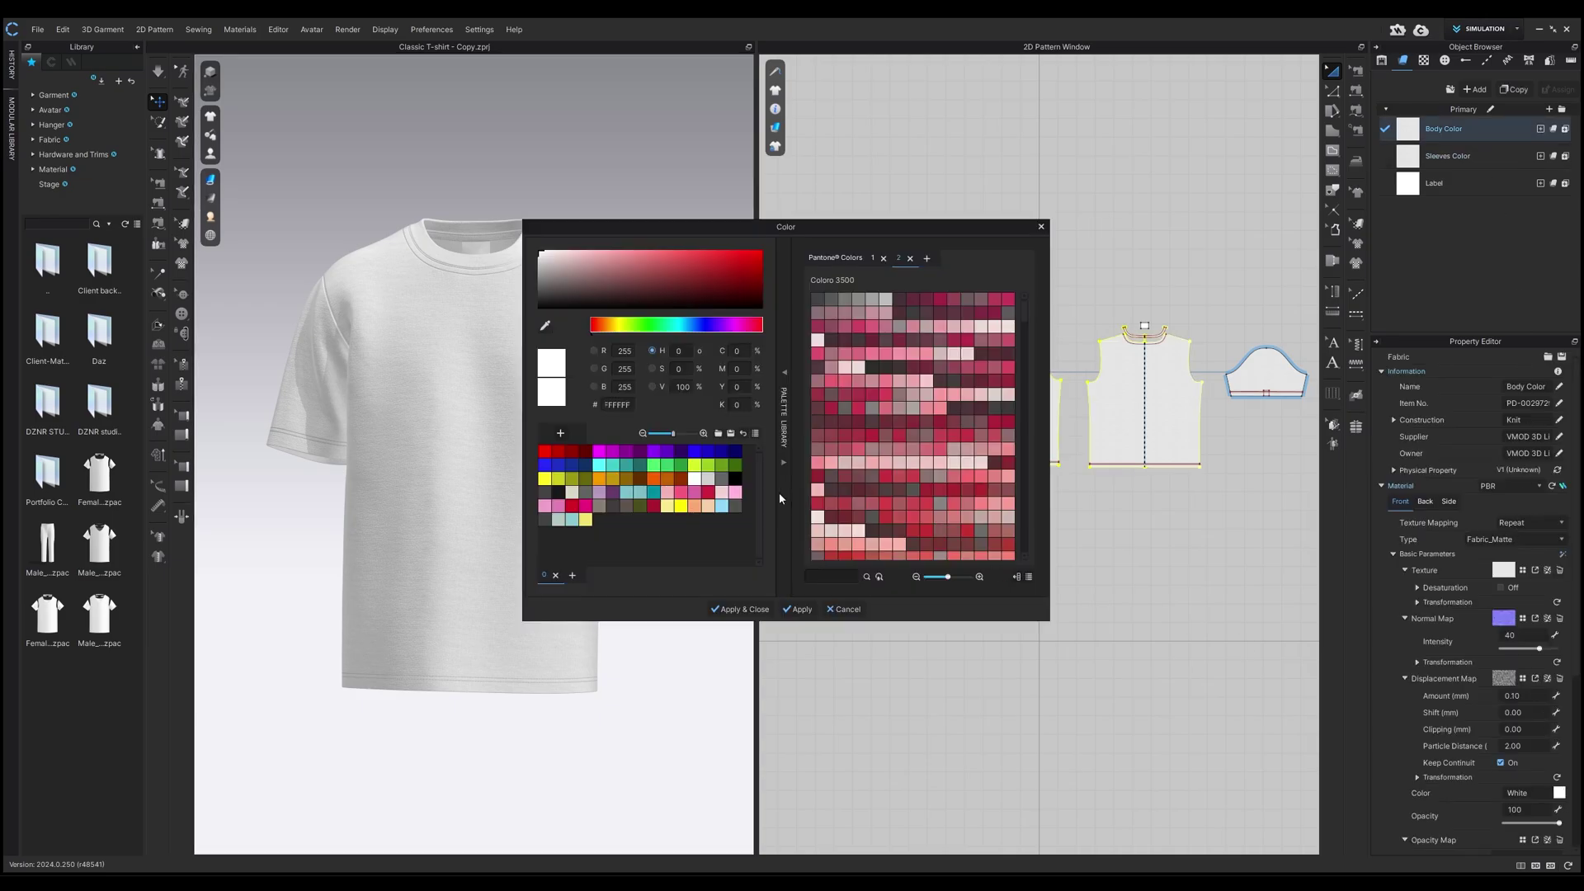
click(566, 495)
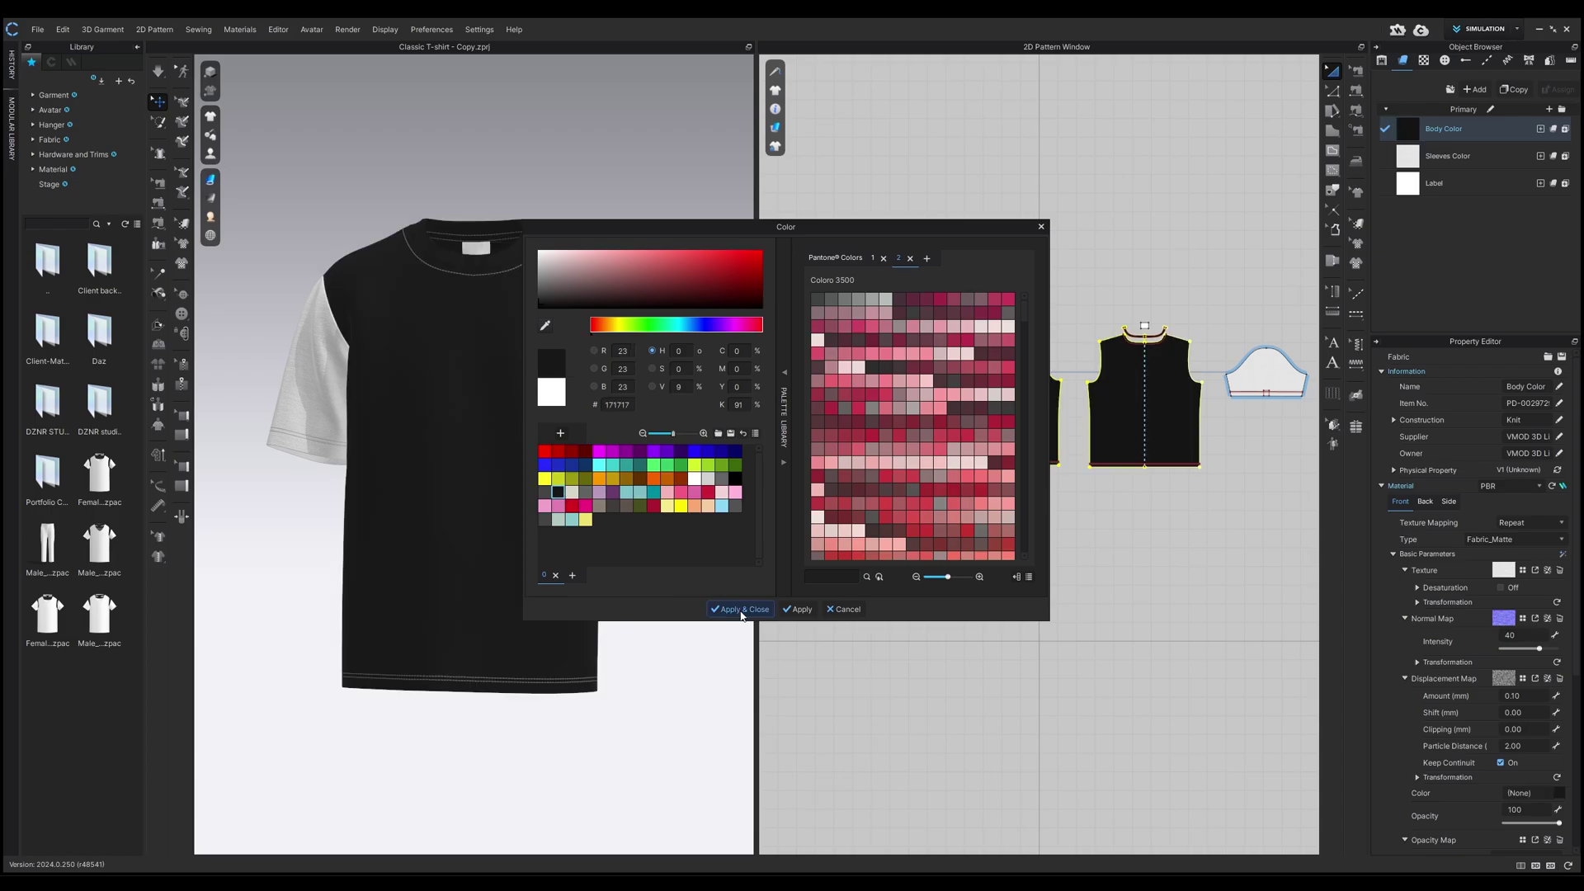
click(740, 610)
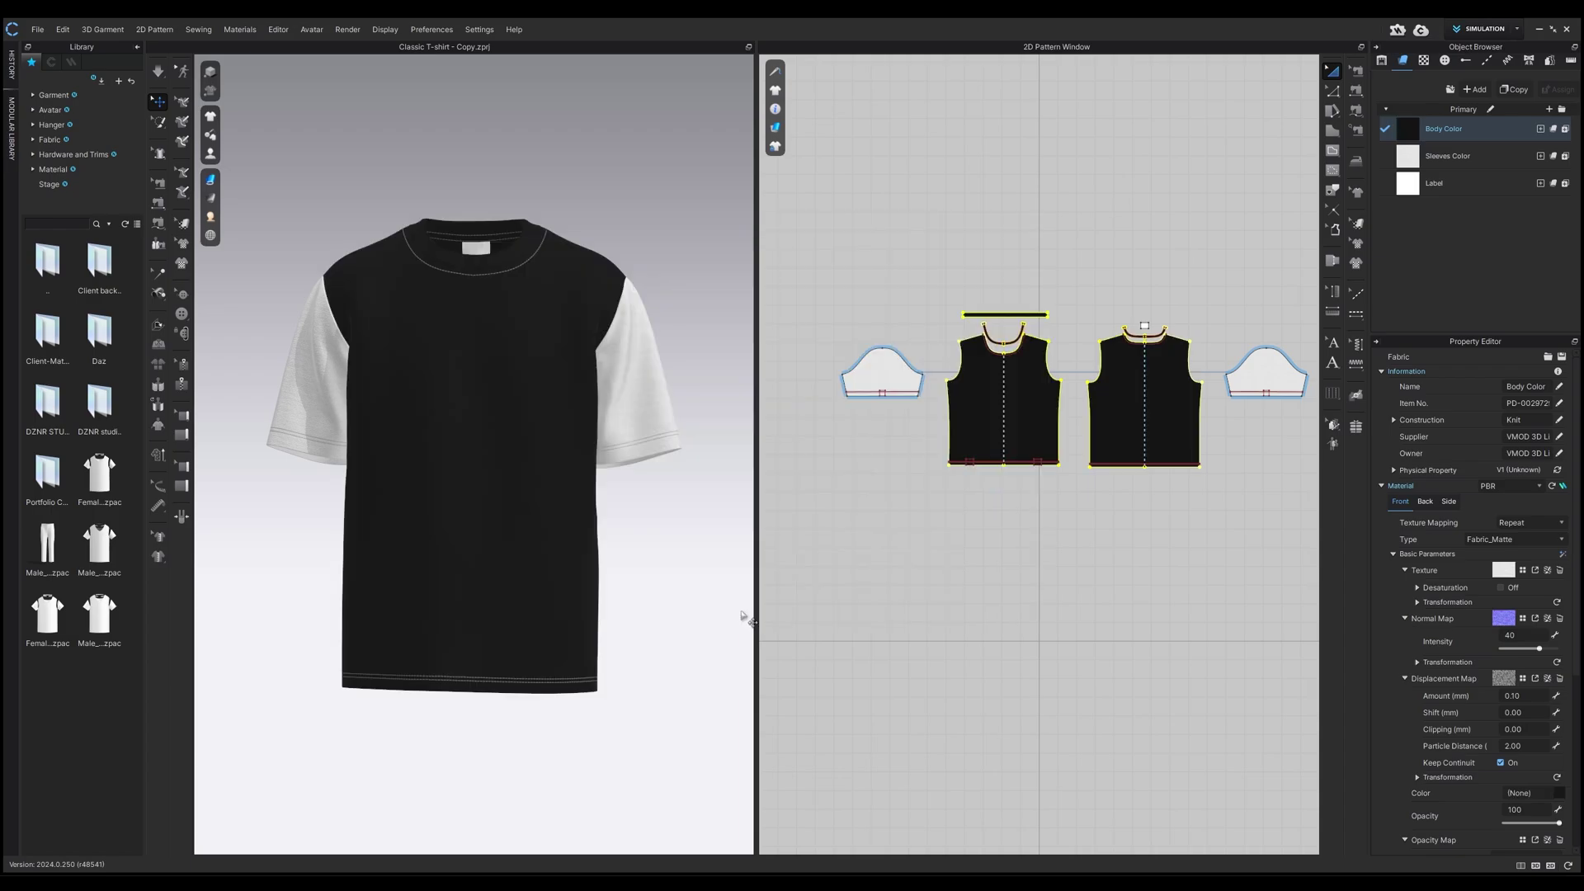
Step: Make the Sleeves Color fabric black after trying brown and red shades
click(1479, 164)
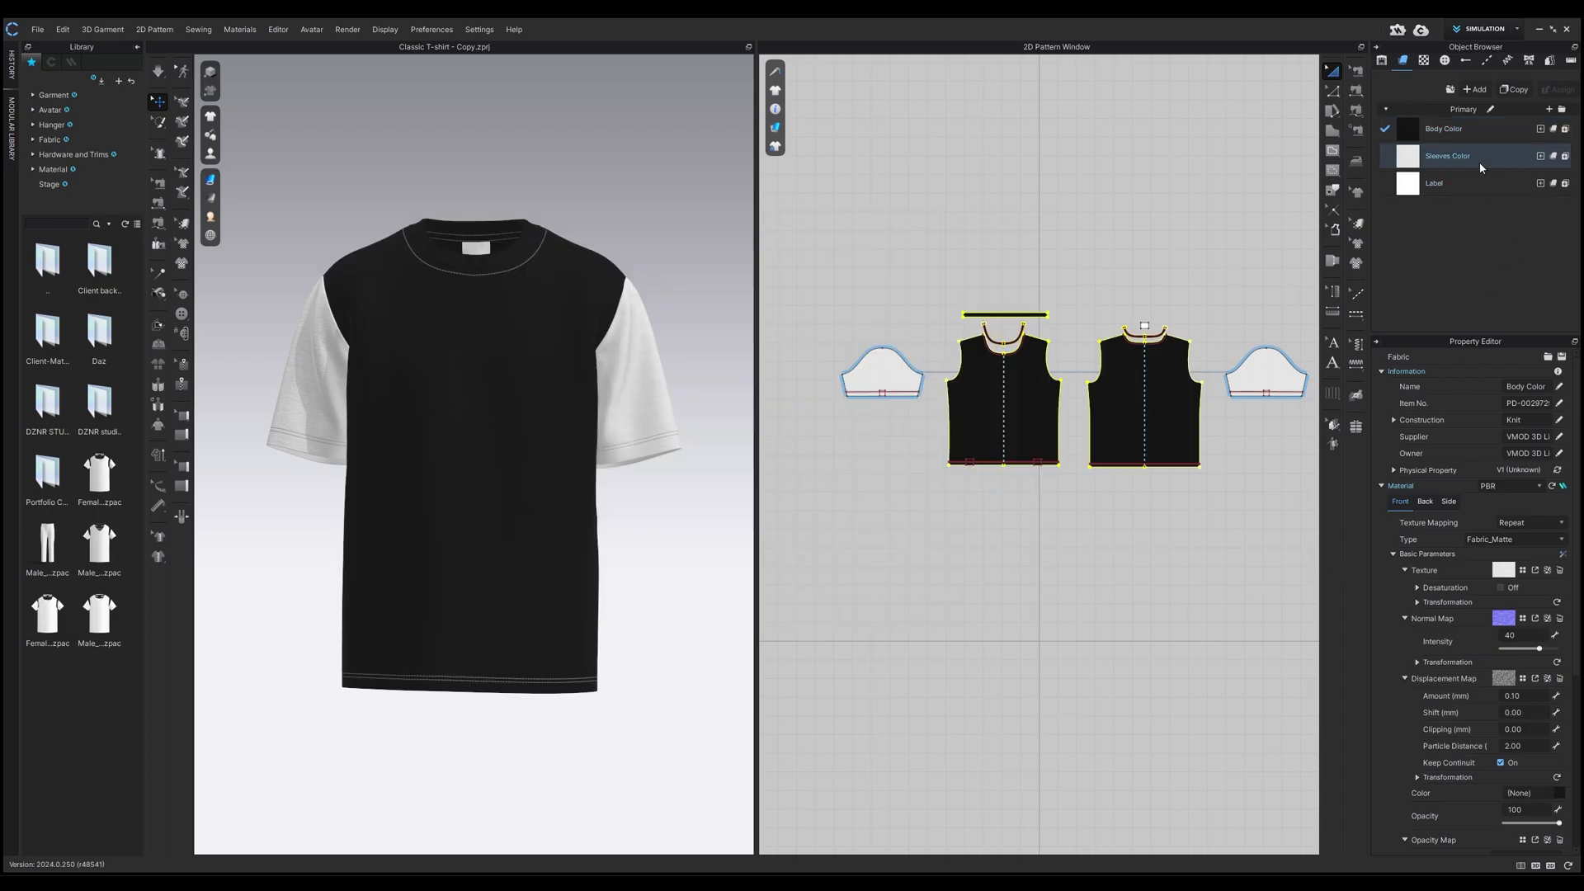
click(1559, 794)
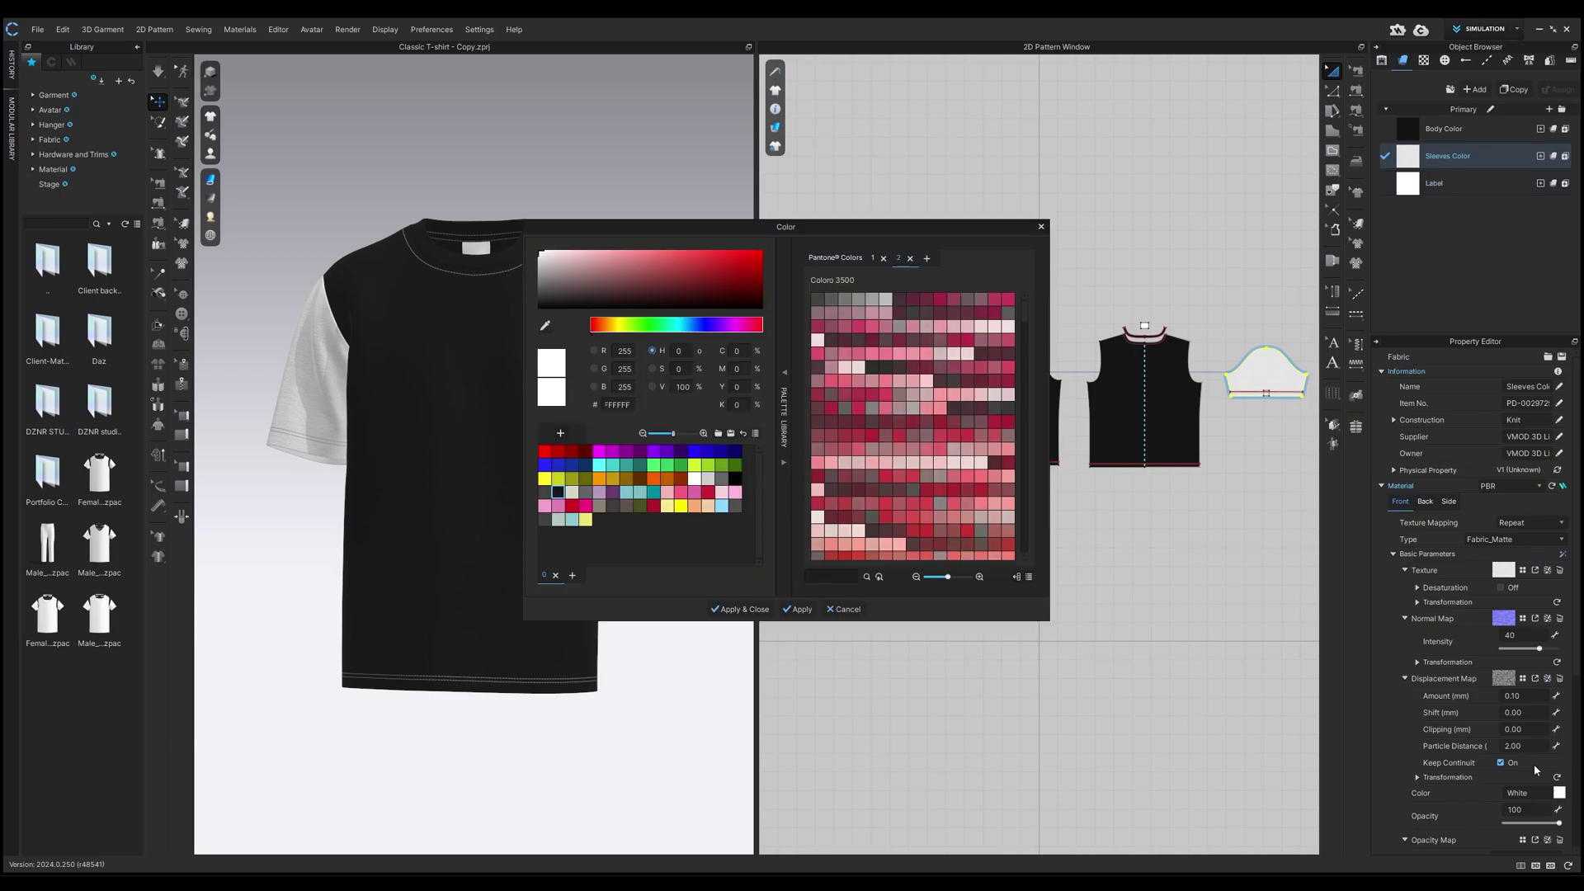
click(558, 494)
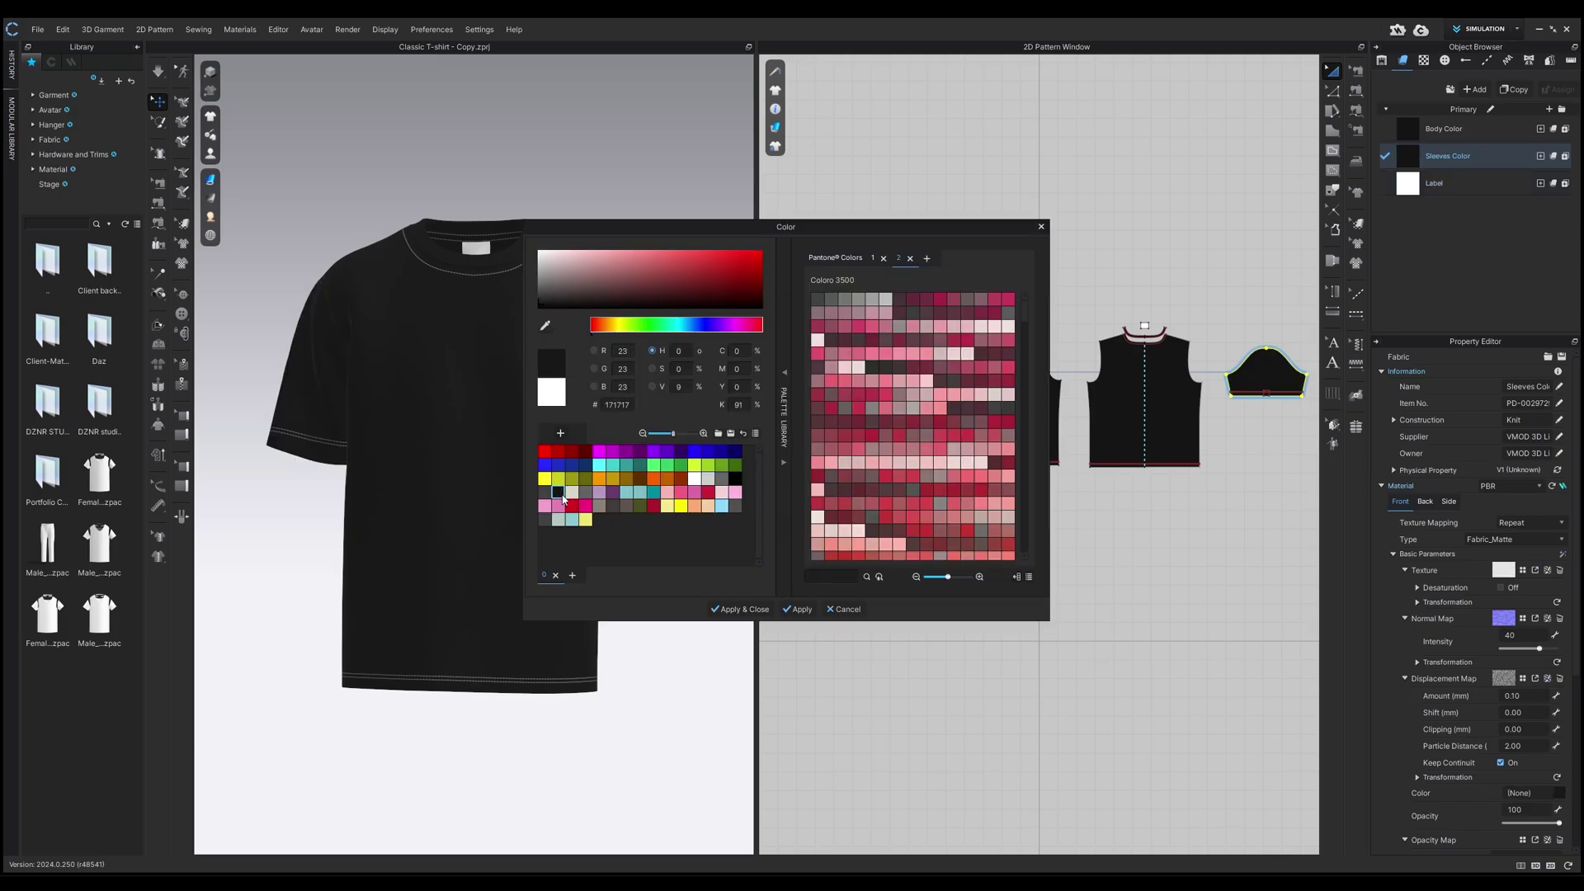
click(636, 483)
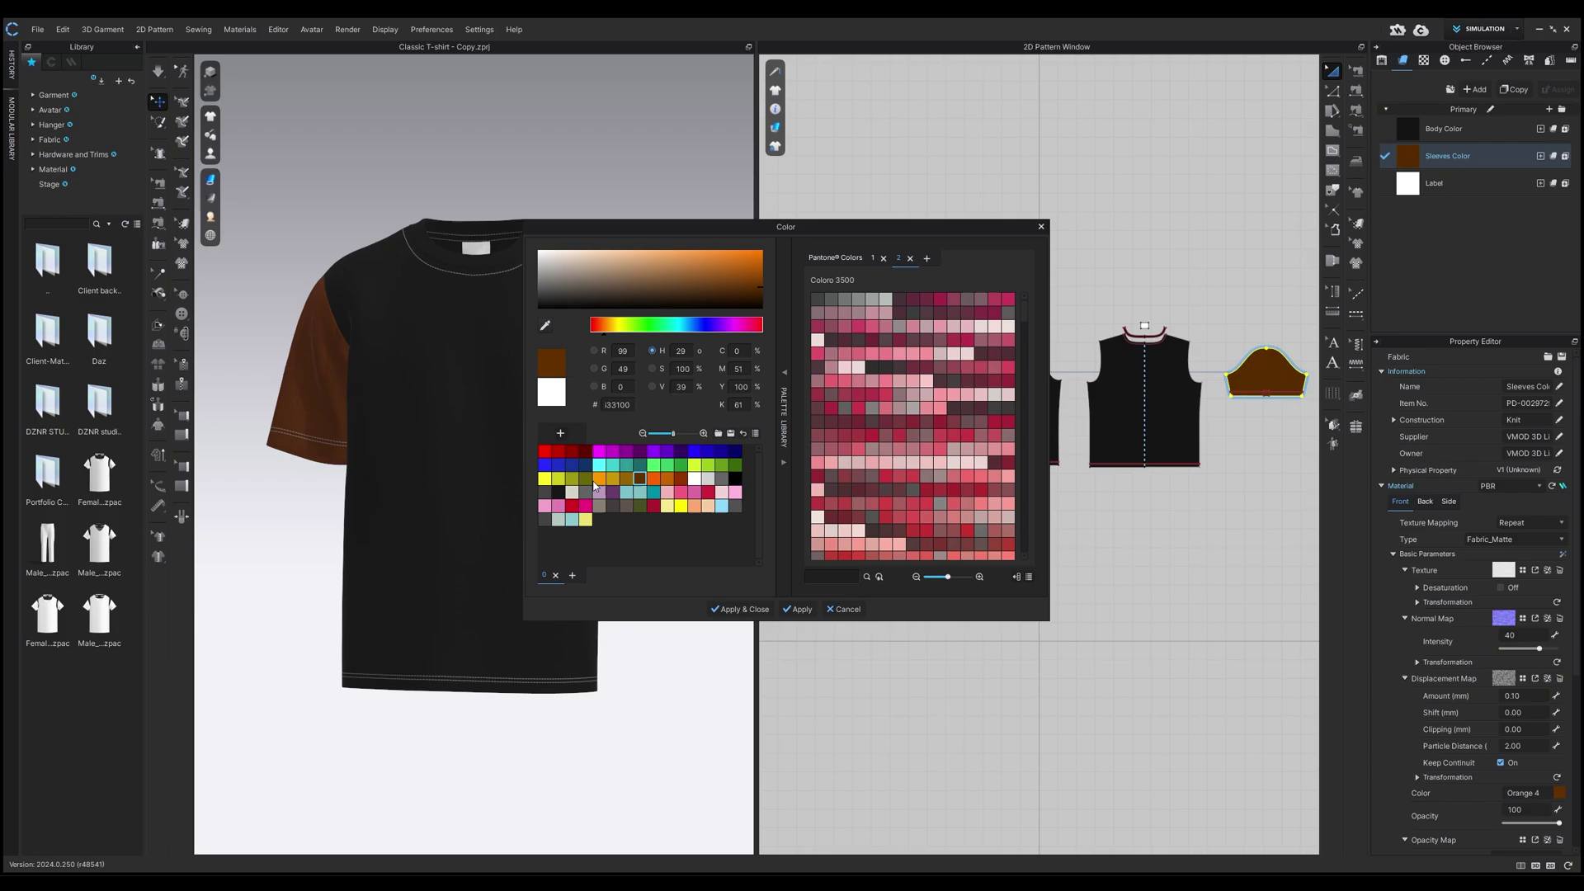
click(586, 452)
click(552, 452)
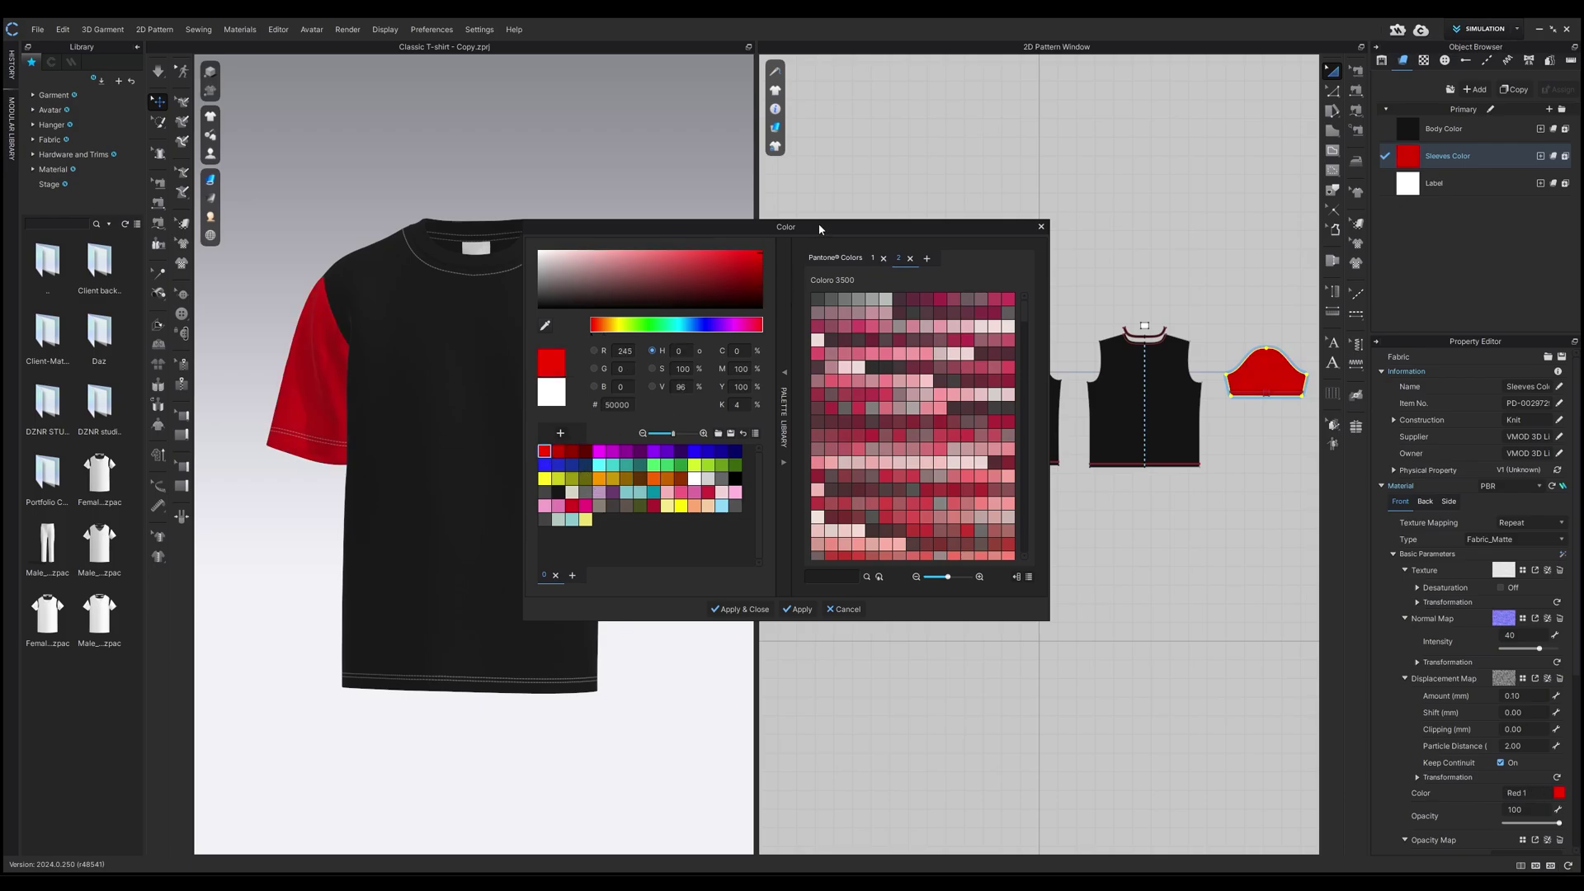
drag(819, 229, 1056, 238)
click(793, 501)
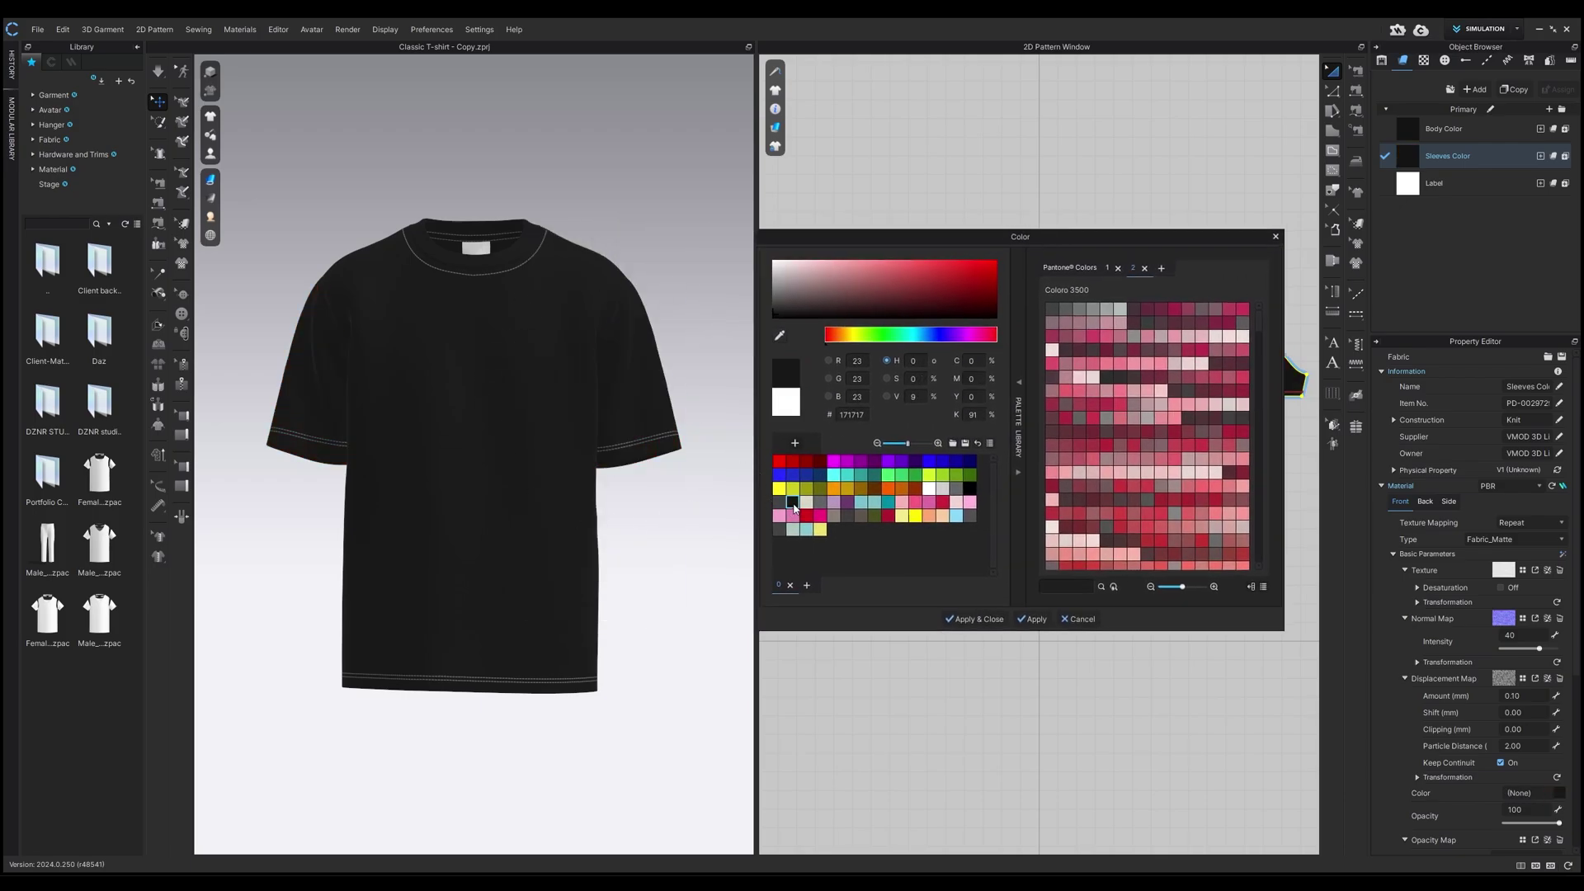
click(974, 620)
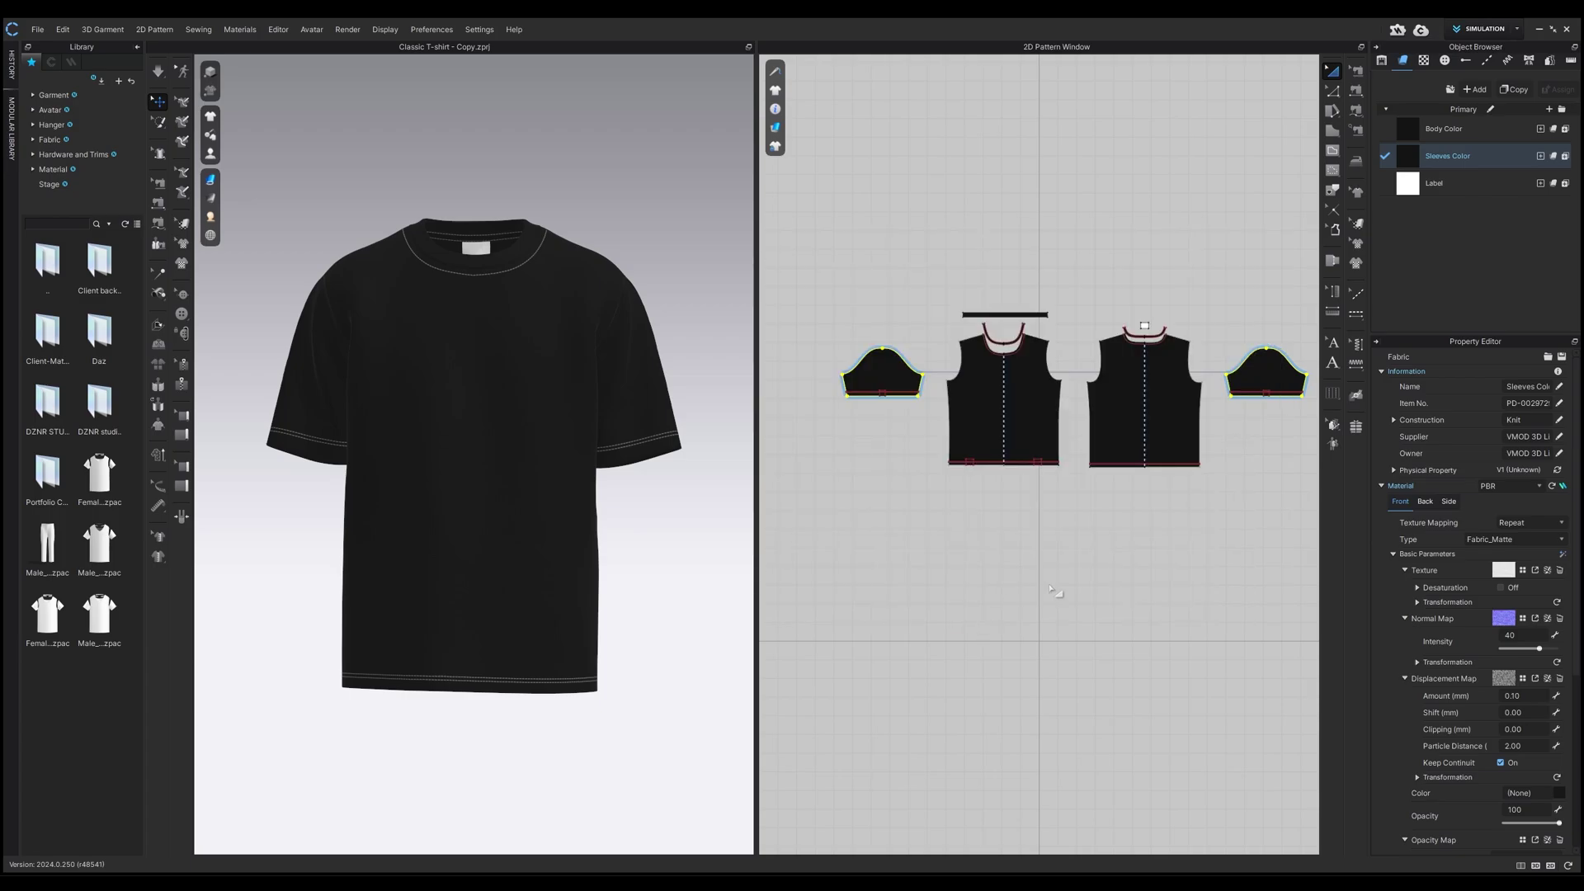
Step: Set the Thread topstitch colour to the dark 171717 swatch
click(1490, 61)
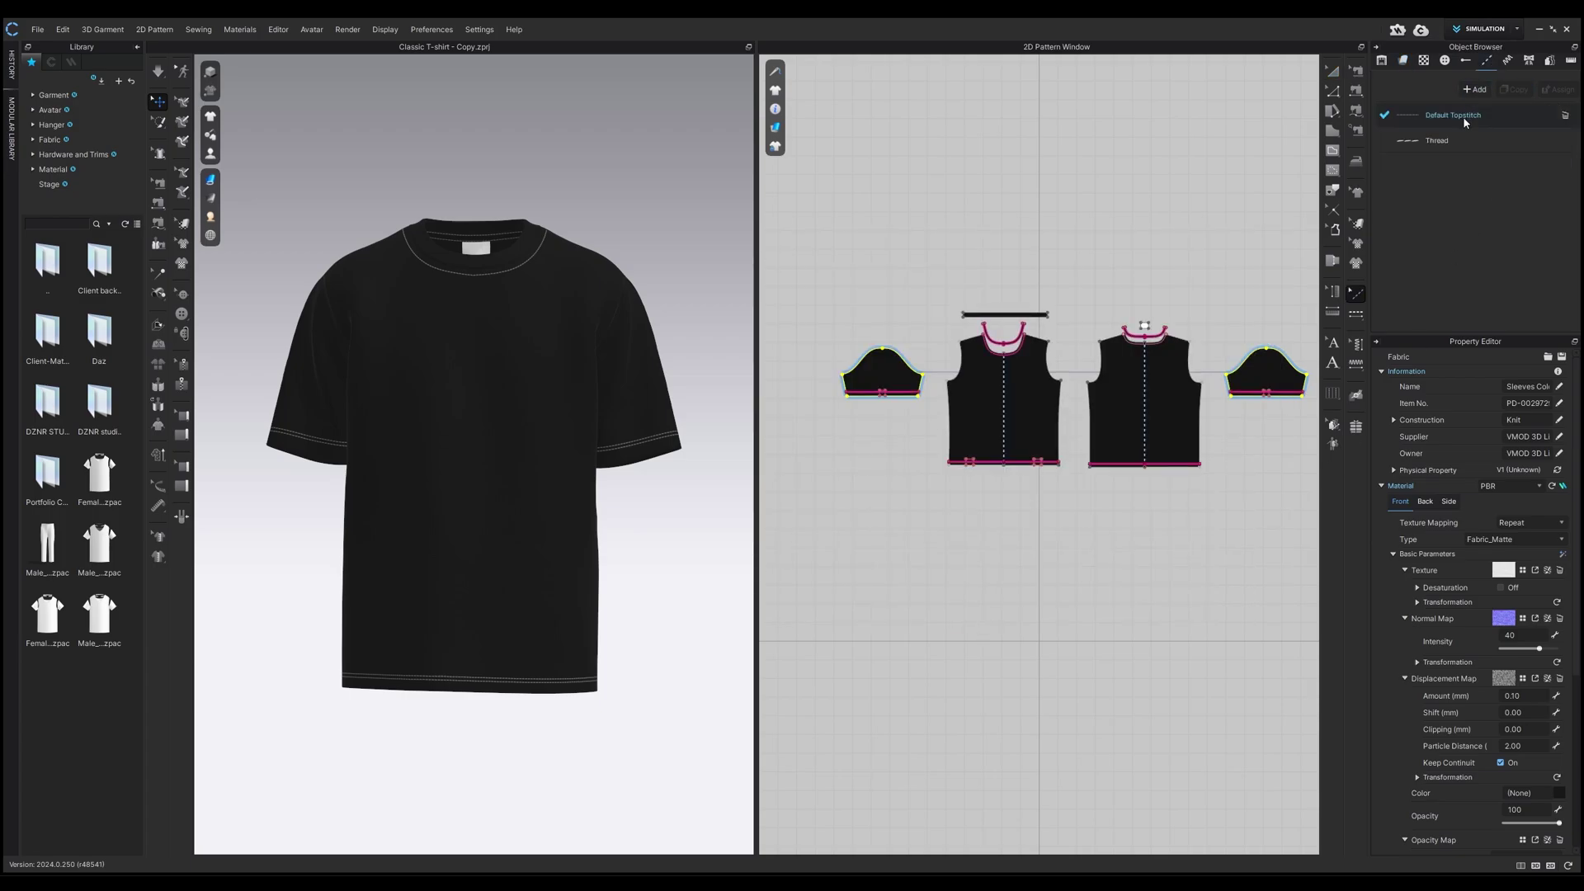
click(1457, 142)
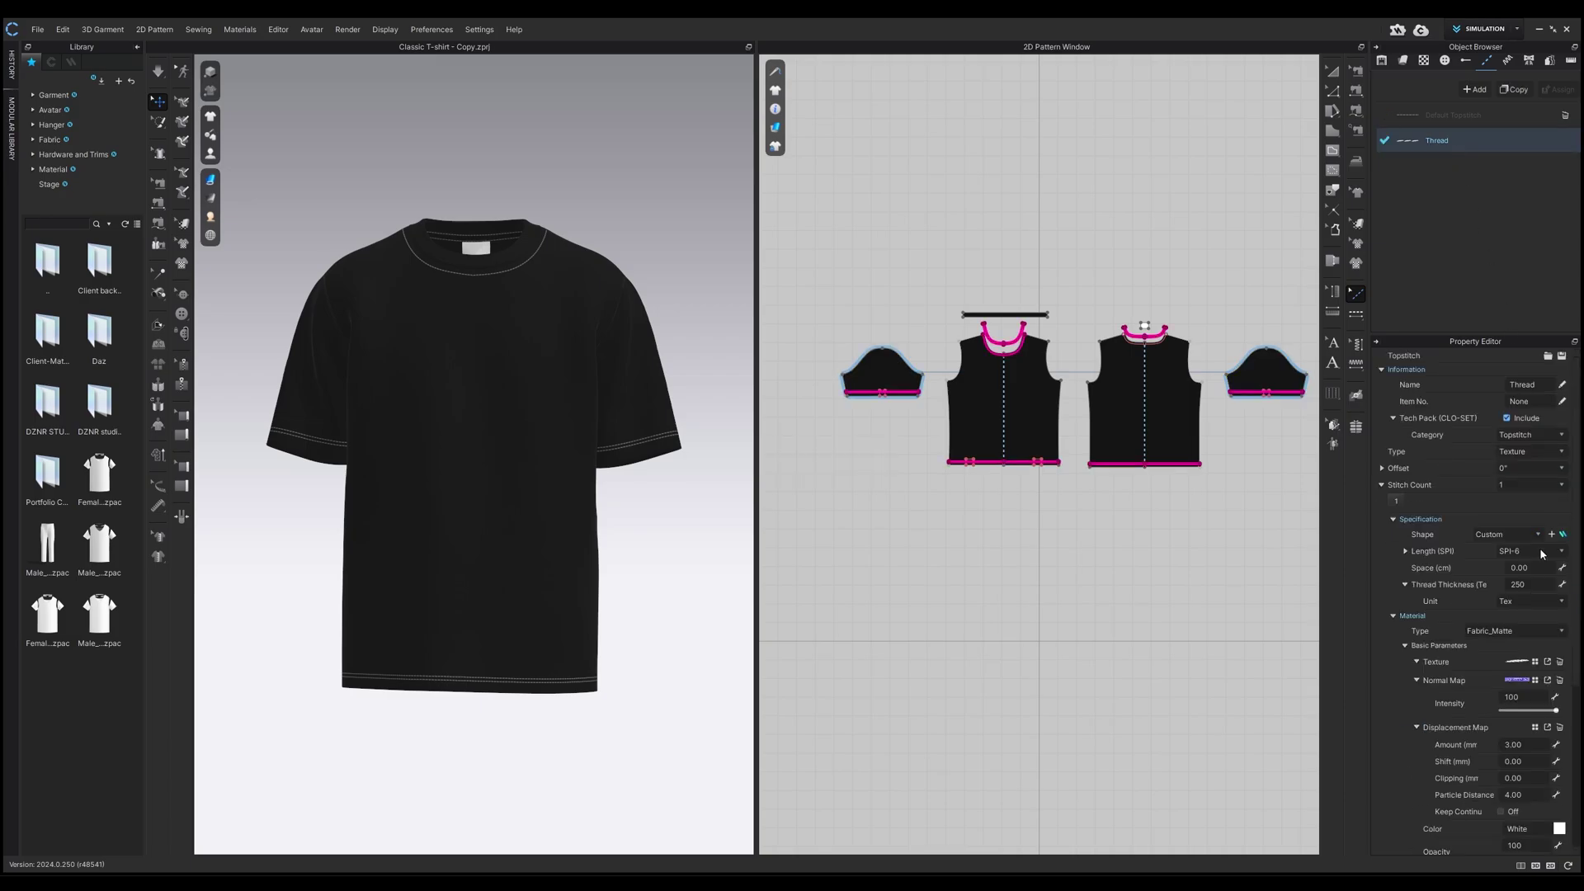
click(1559, 828)
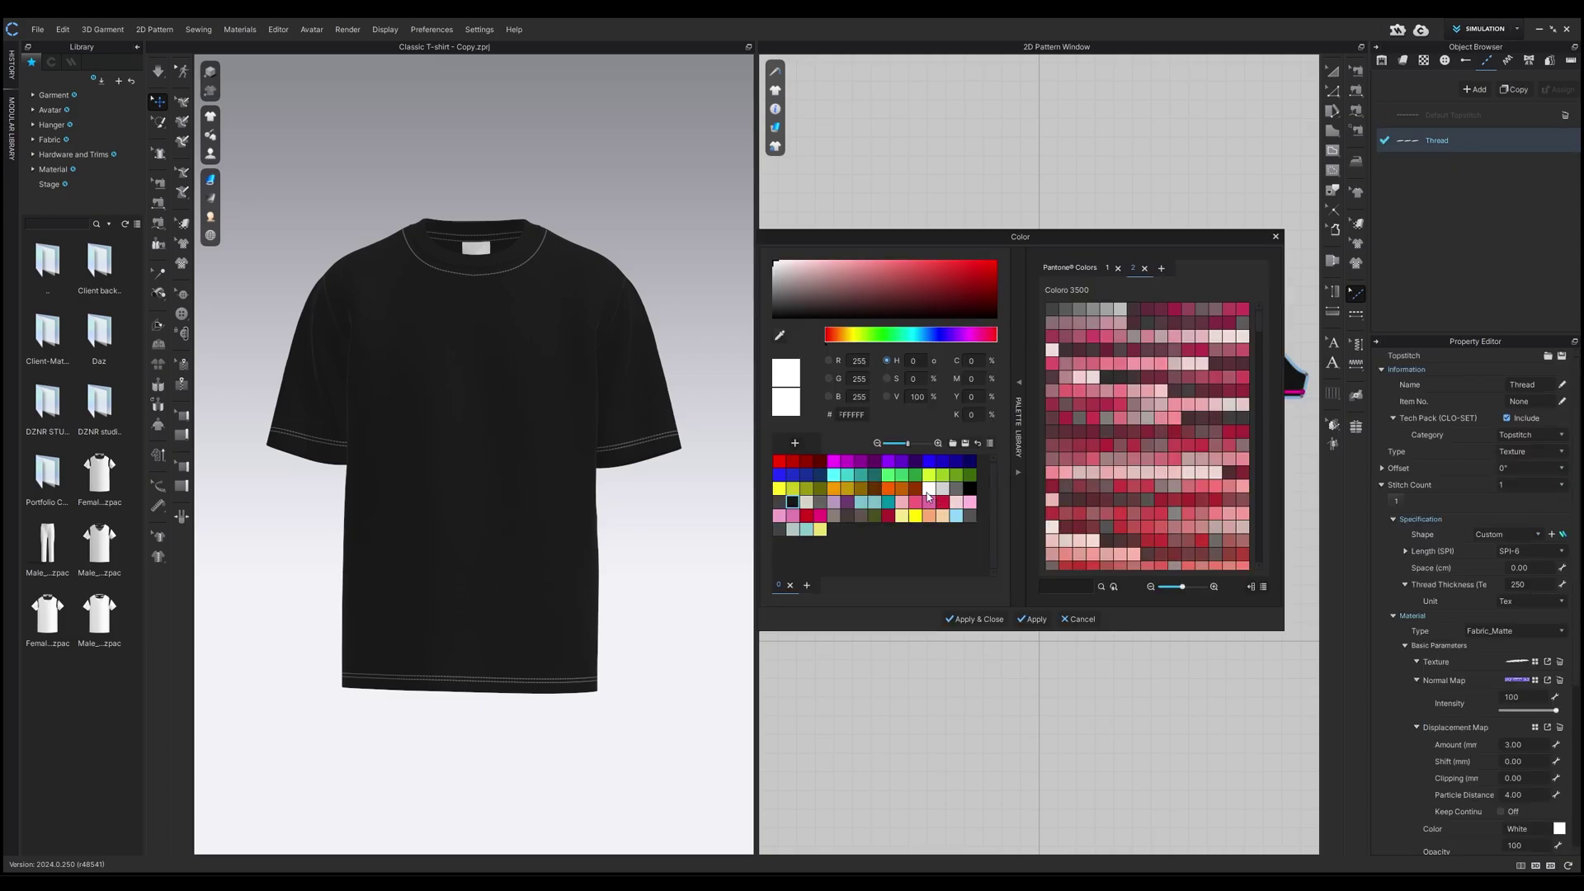
click(793, 503)
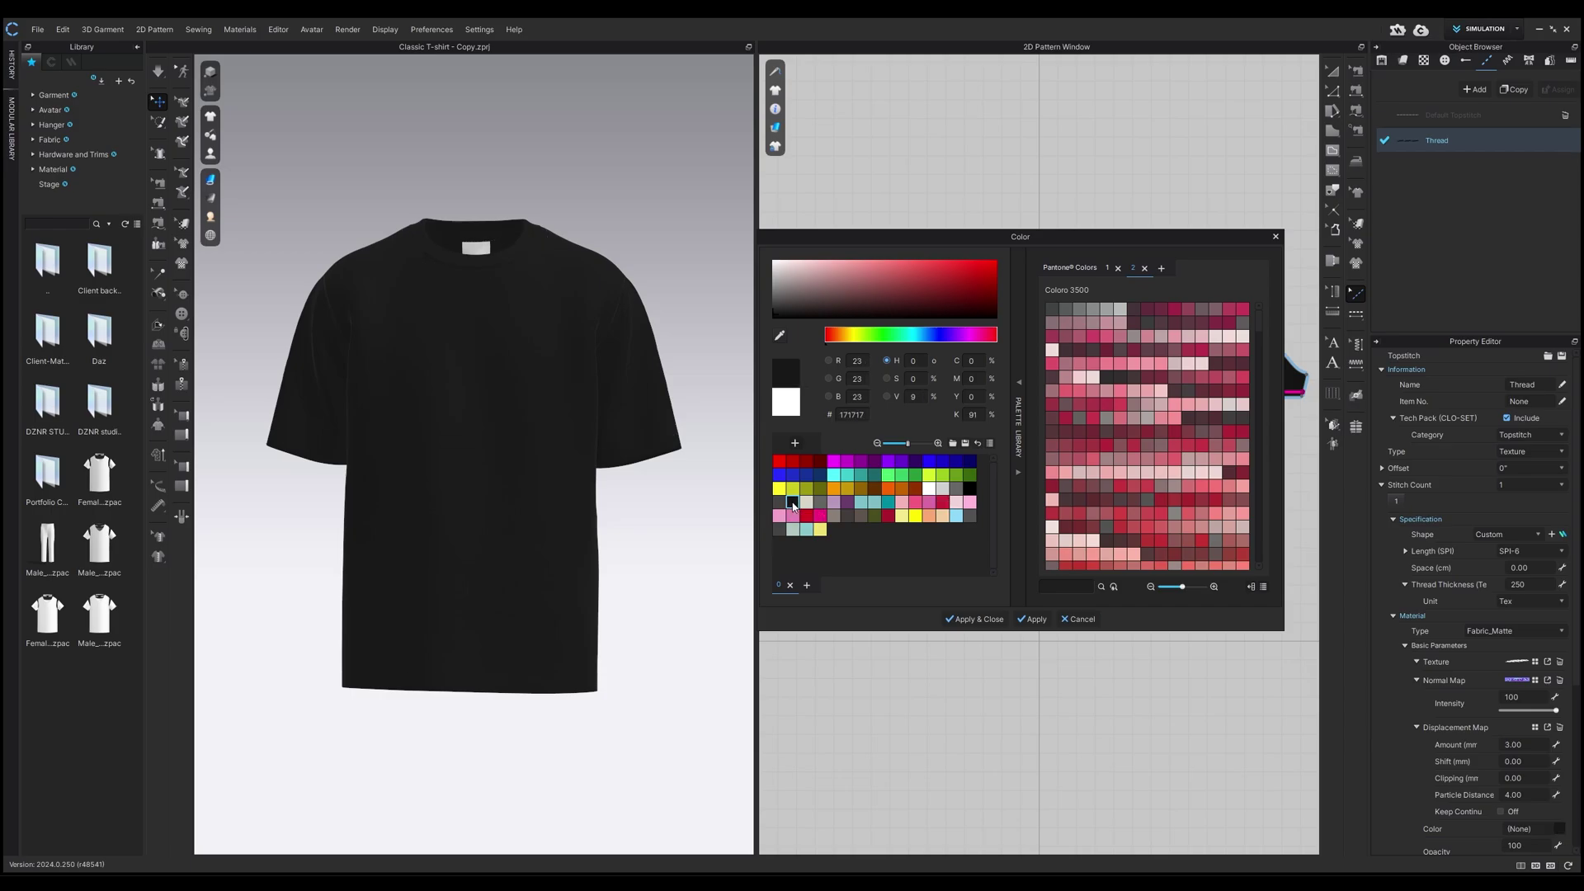
click(982, 620)
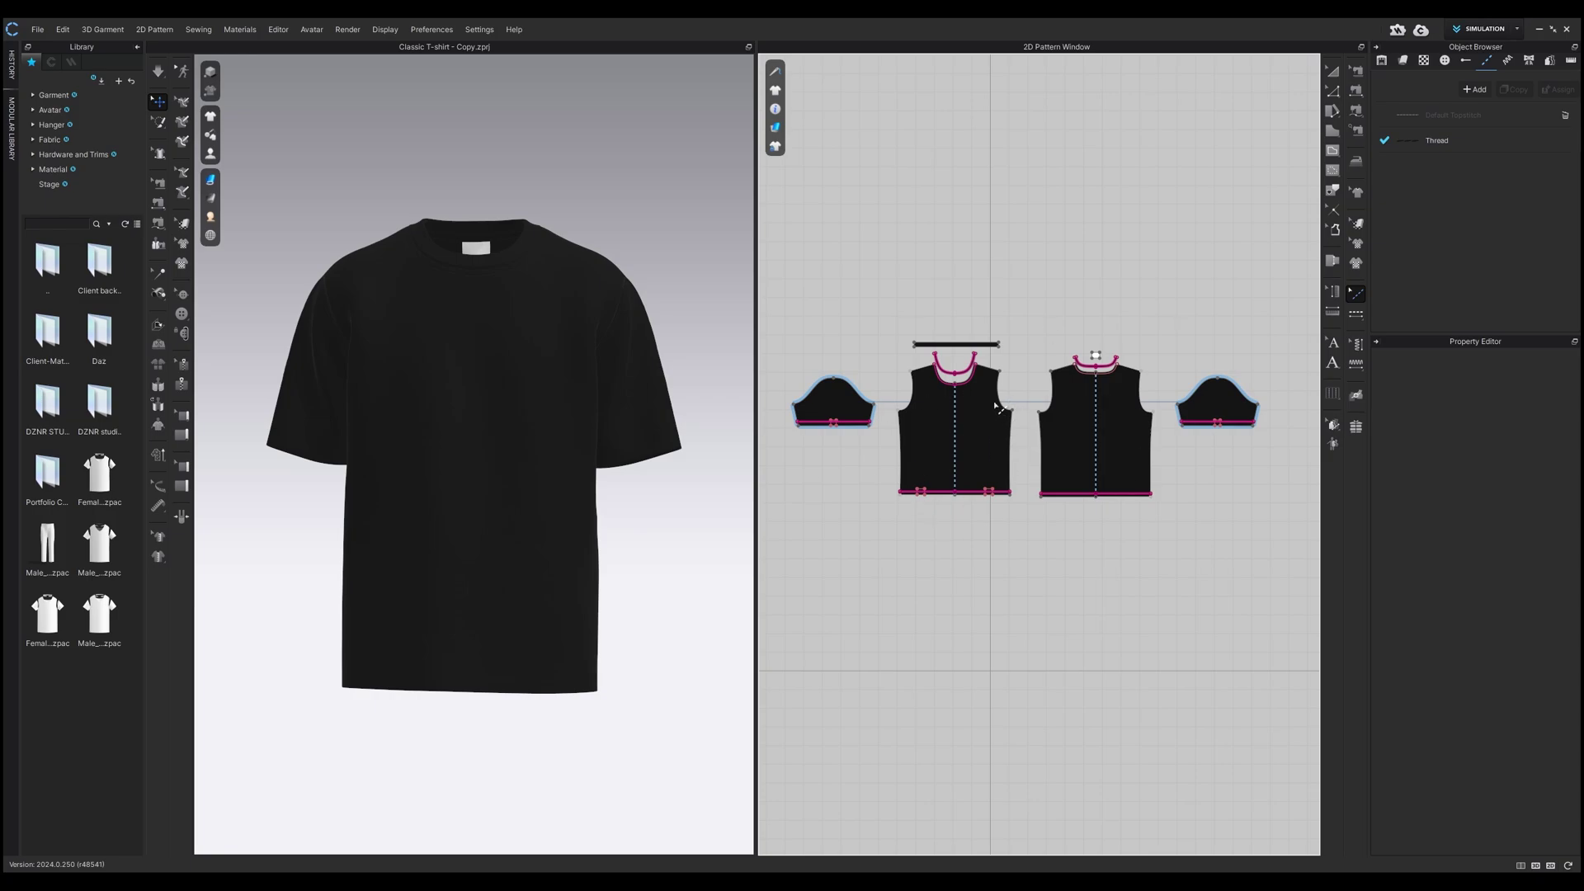
Step: Import the gfx DZNR image from the 3D Template\Download folder as a graphic
click(1424, 61)
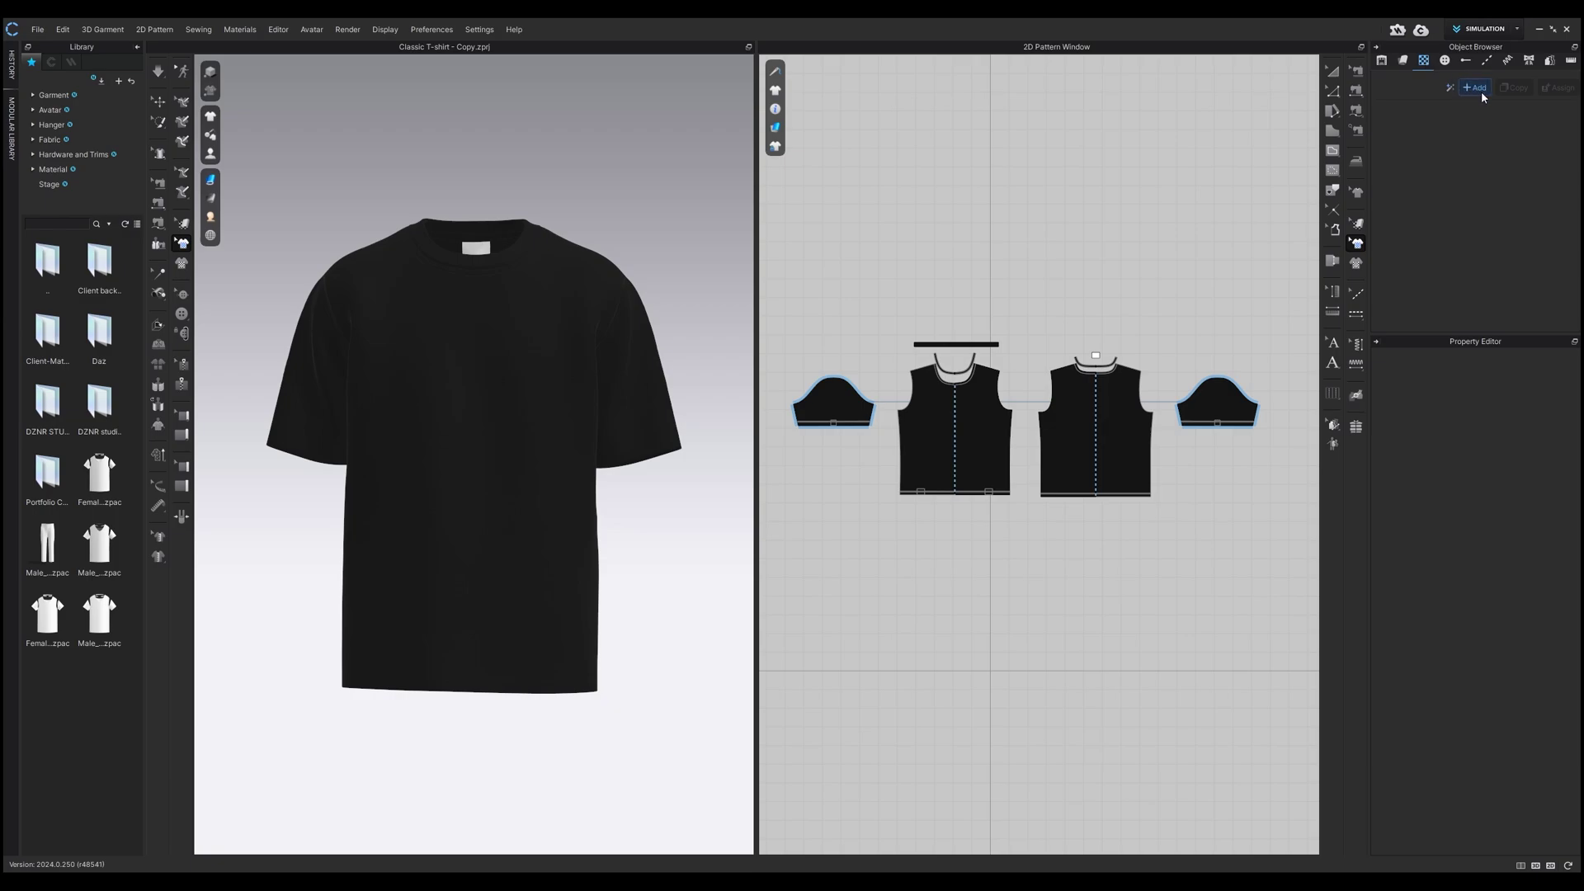
click(1482, 91)
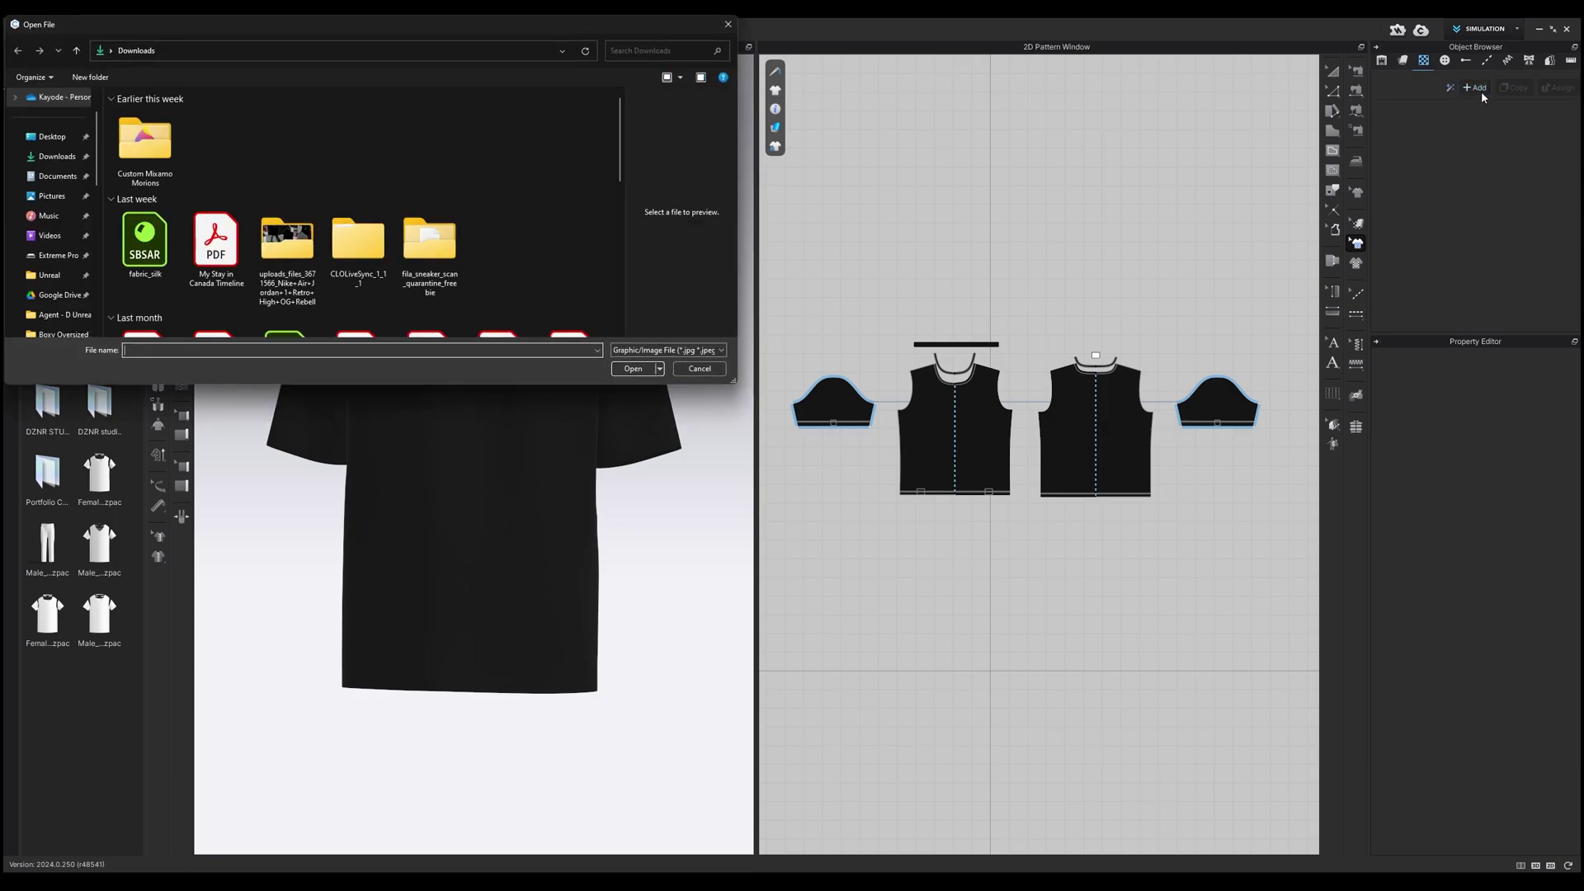
click(344, 51)
text(C:\Users\Kayode\Desktop\3D Template\Download)
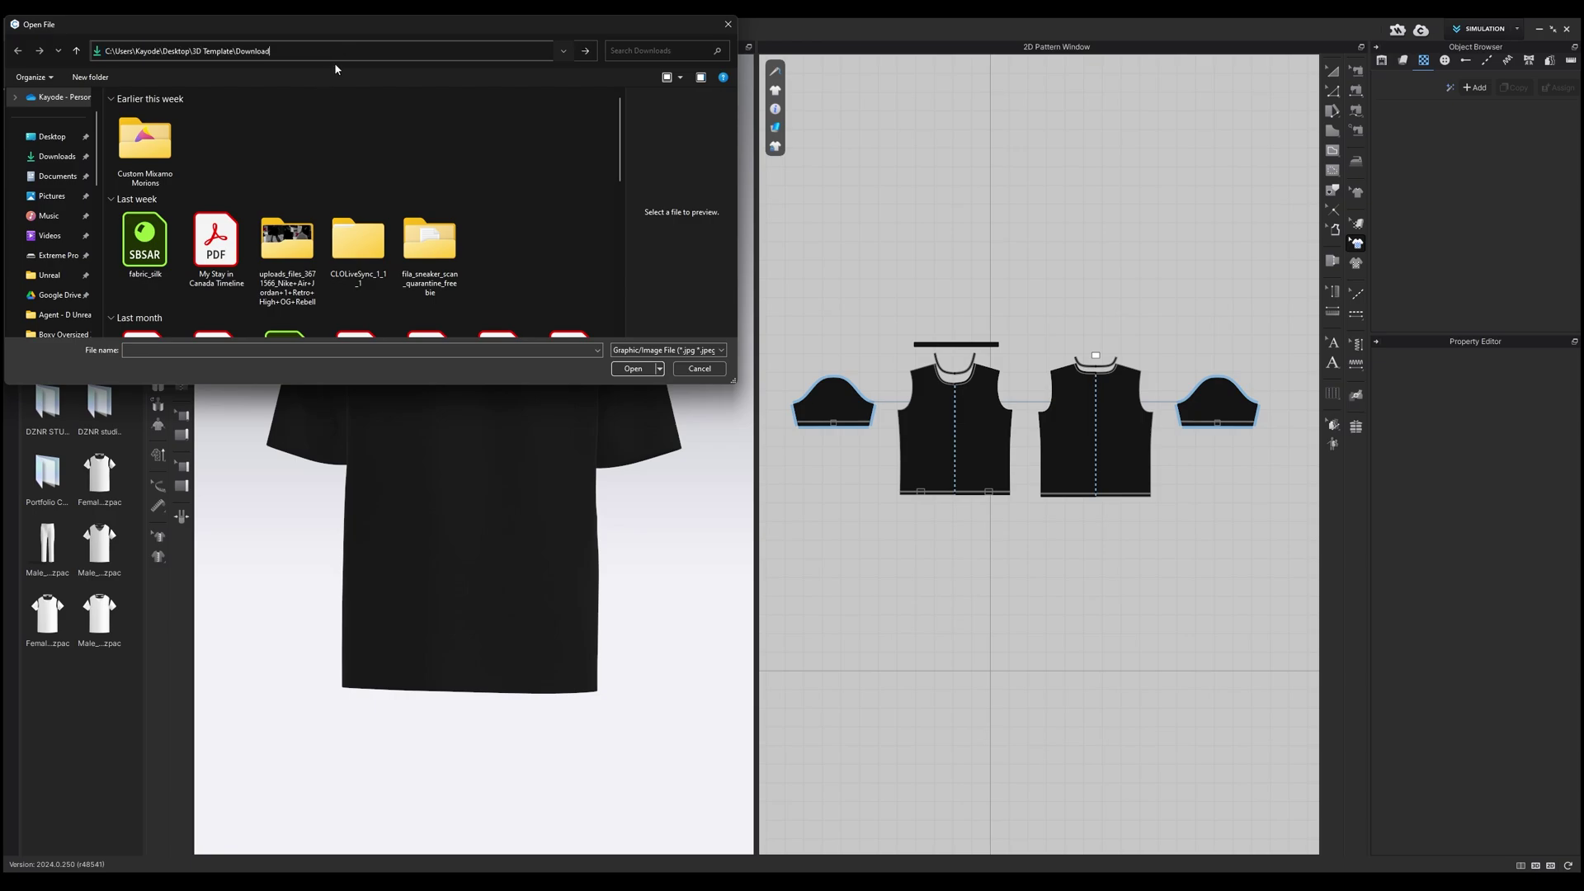
key(Return)
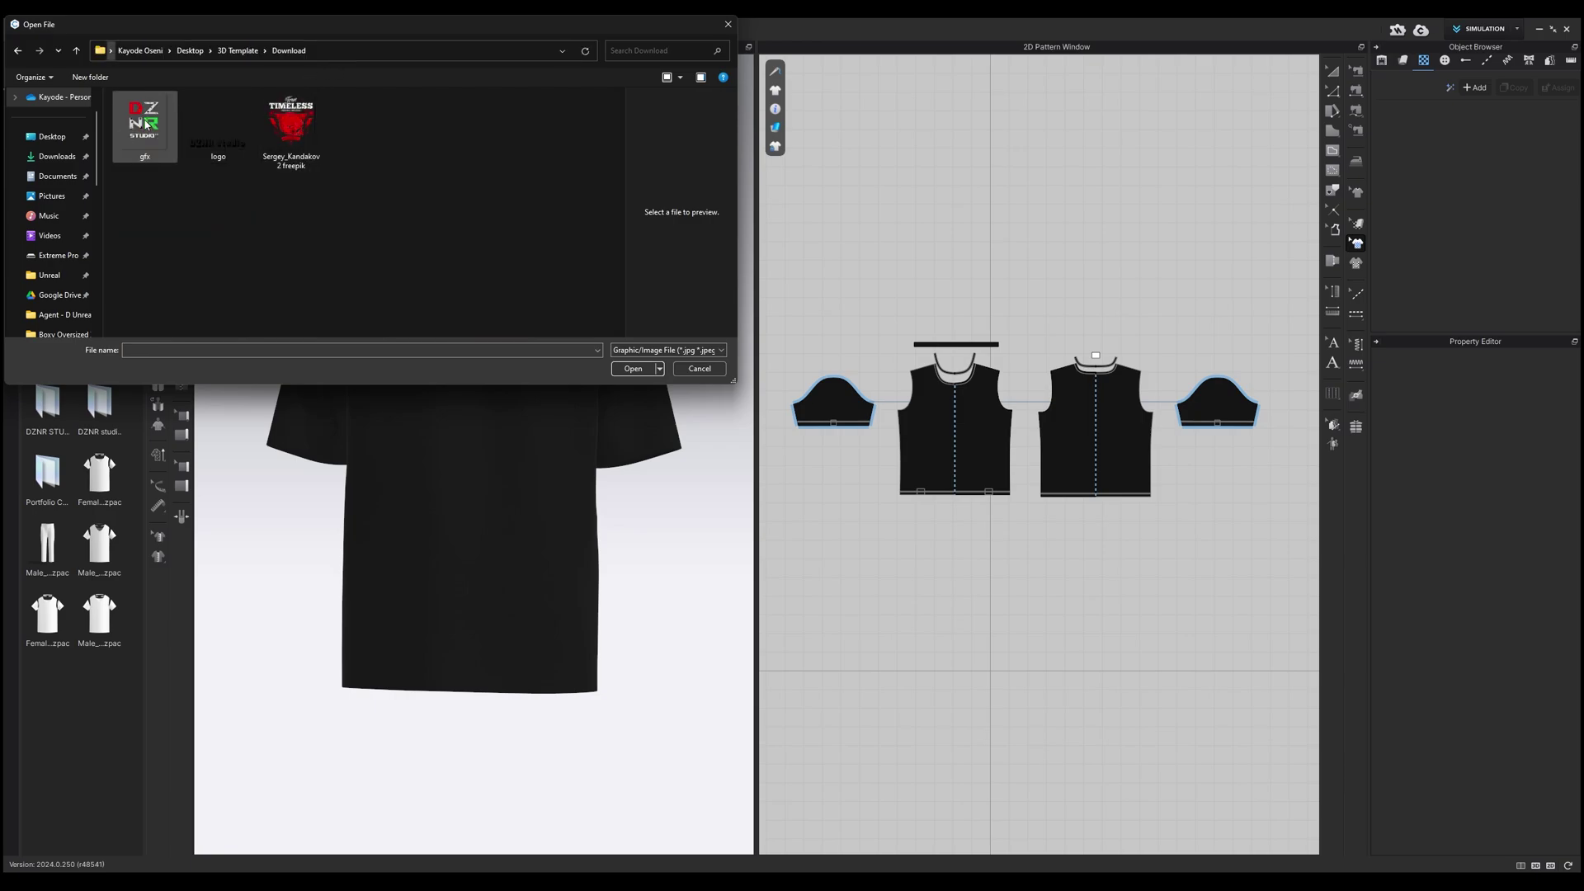
click(149, 129)
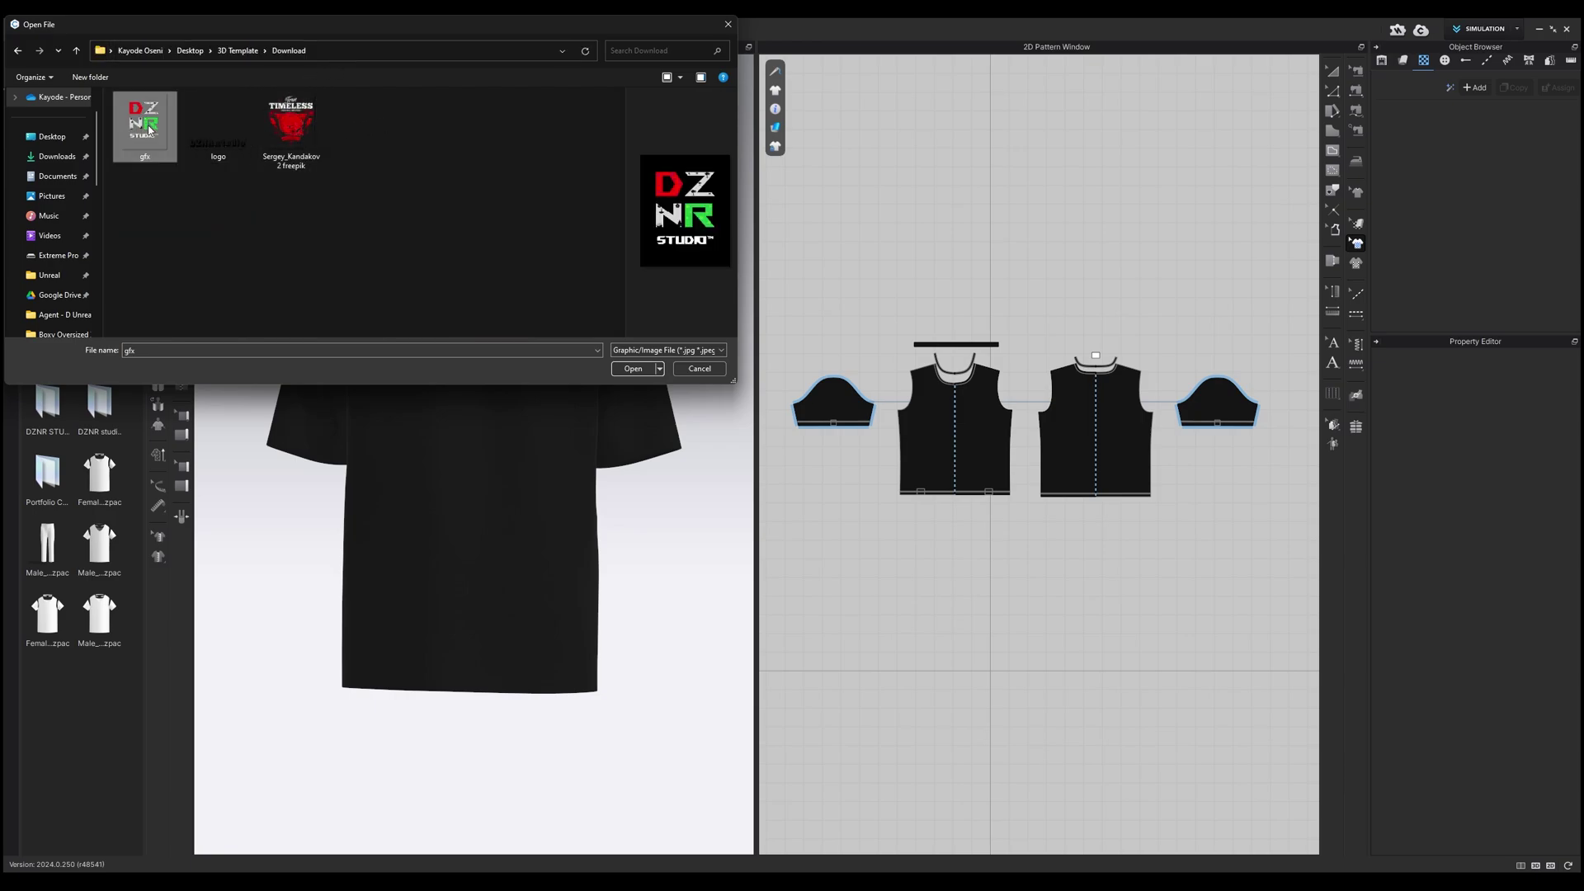
click(296, 141)
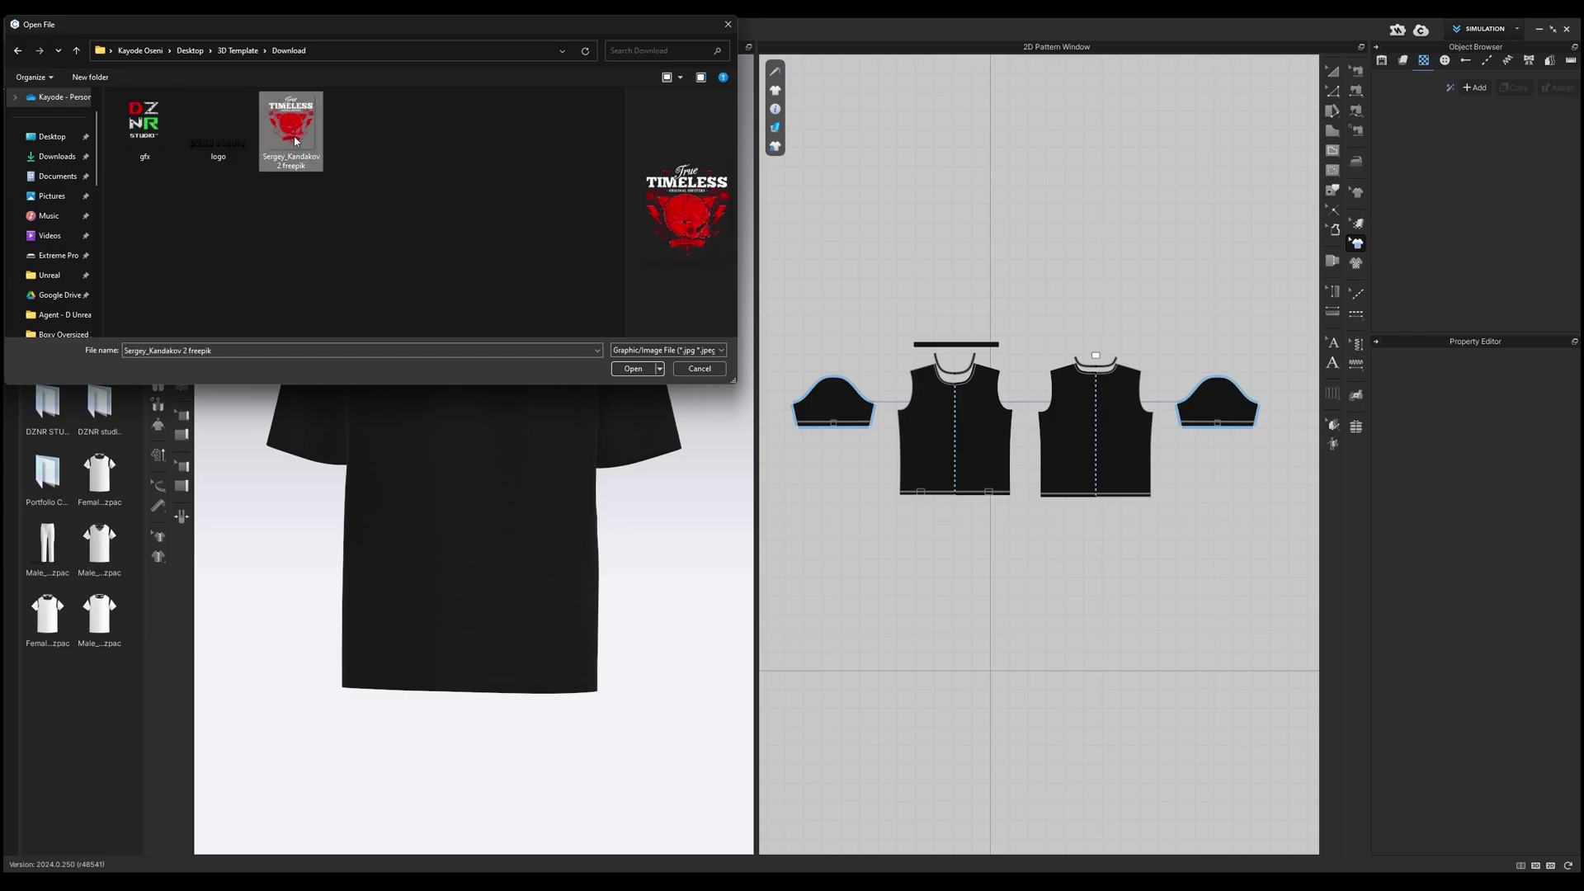
click(145, 124)
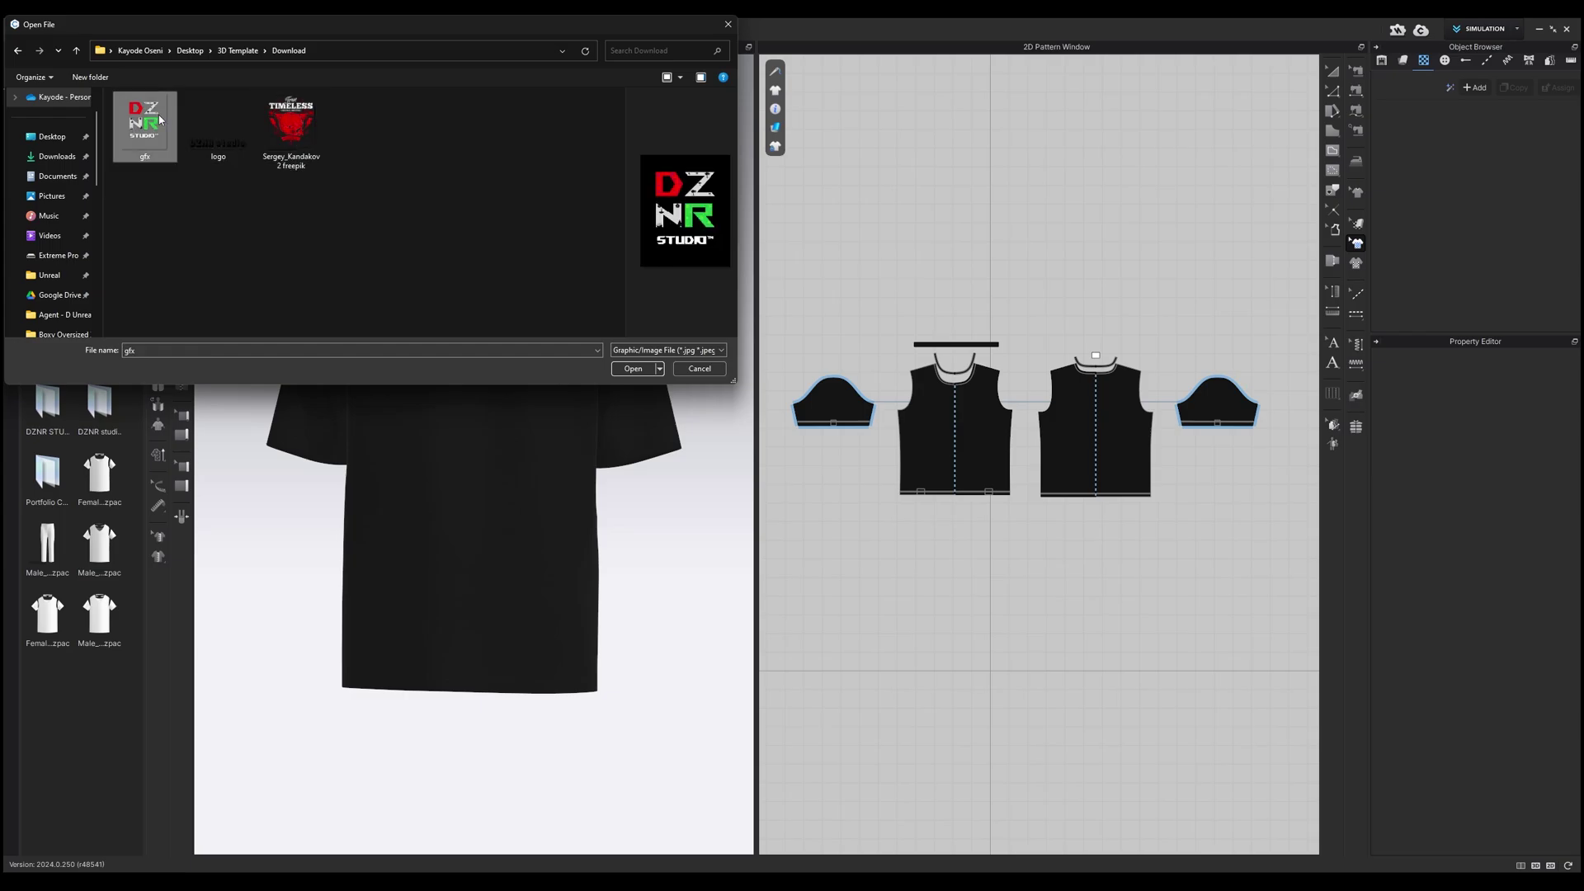
click(625, 369)
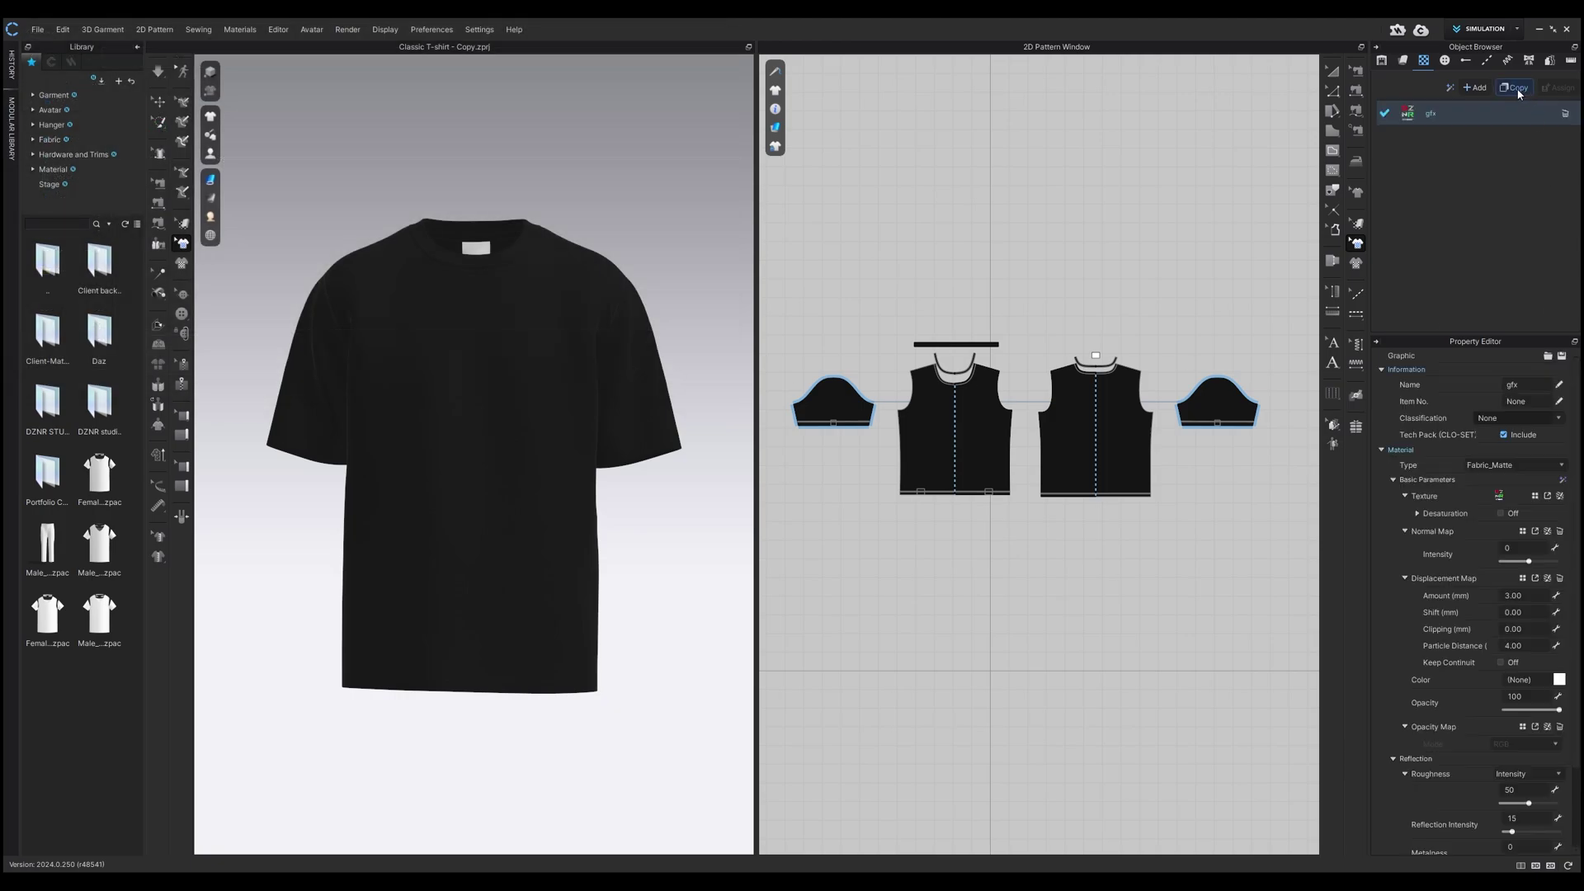
Step: Import the Timeless artwork and the logo image as graphics, then select gfx
click(1485, 90)
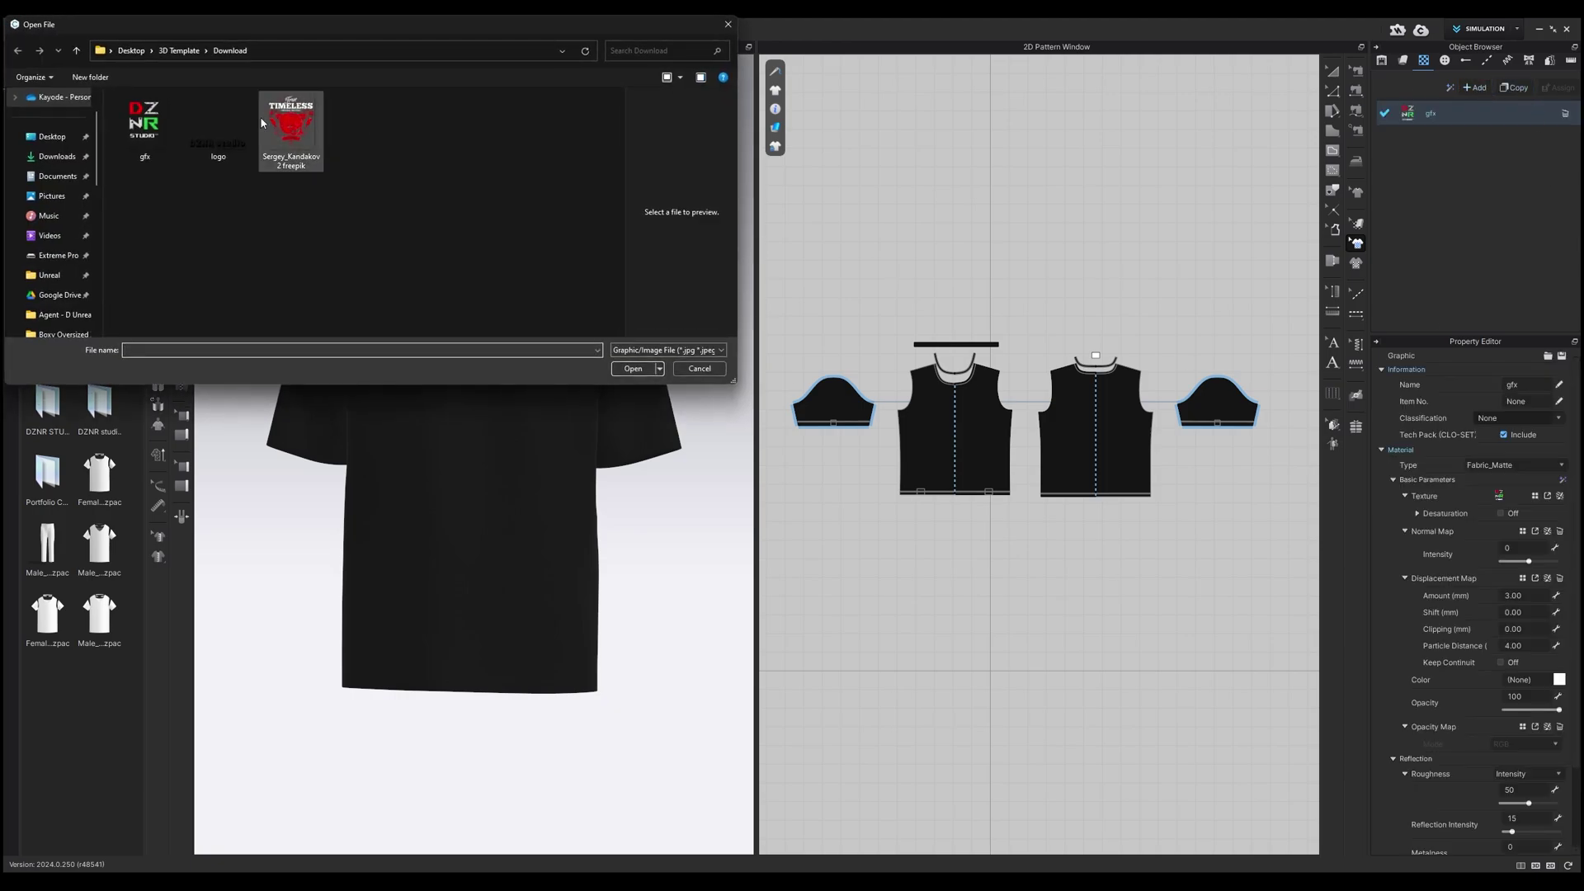
click(289, 126)
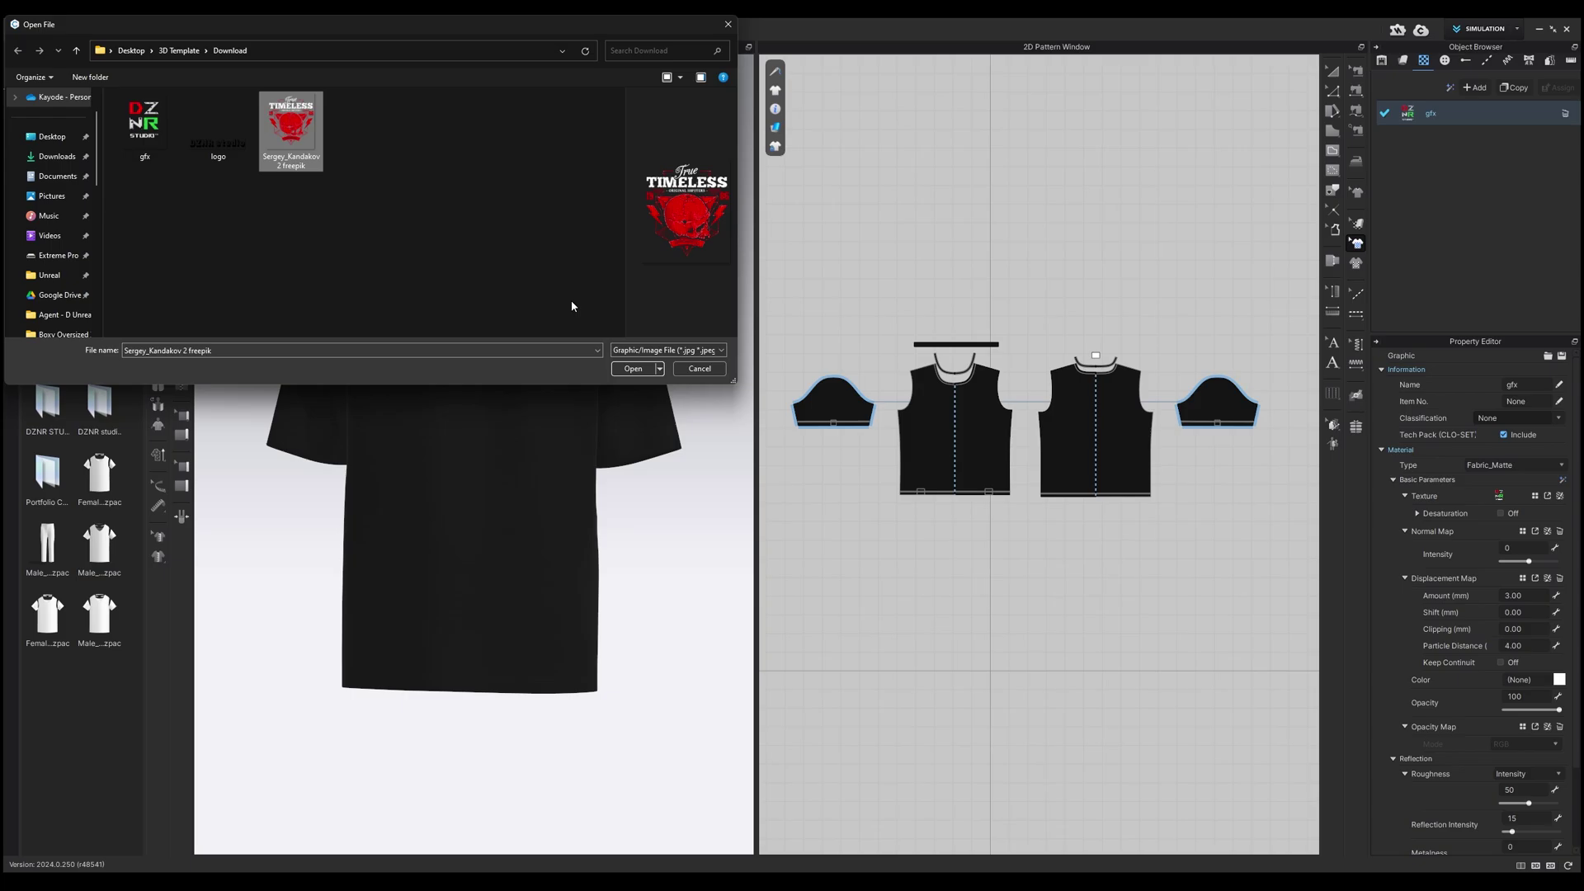
click(633, 369)
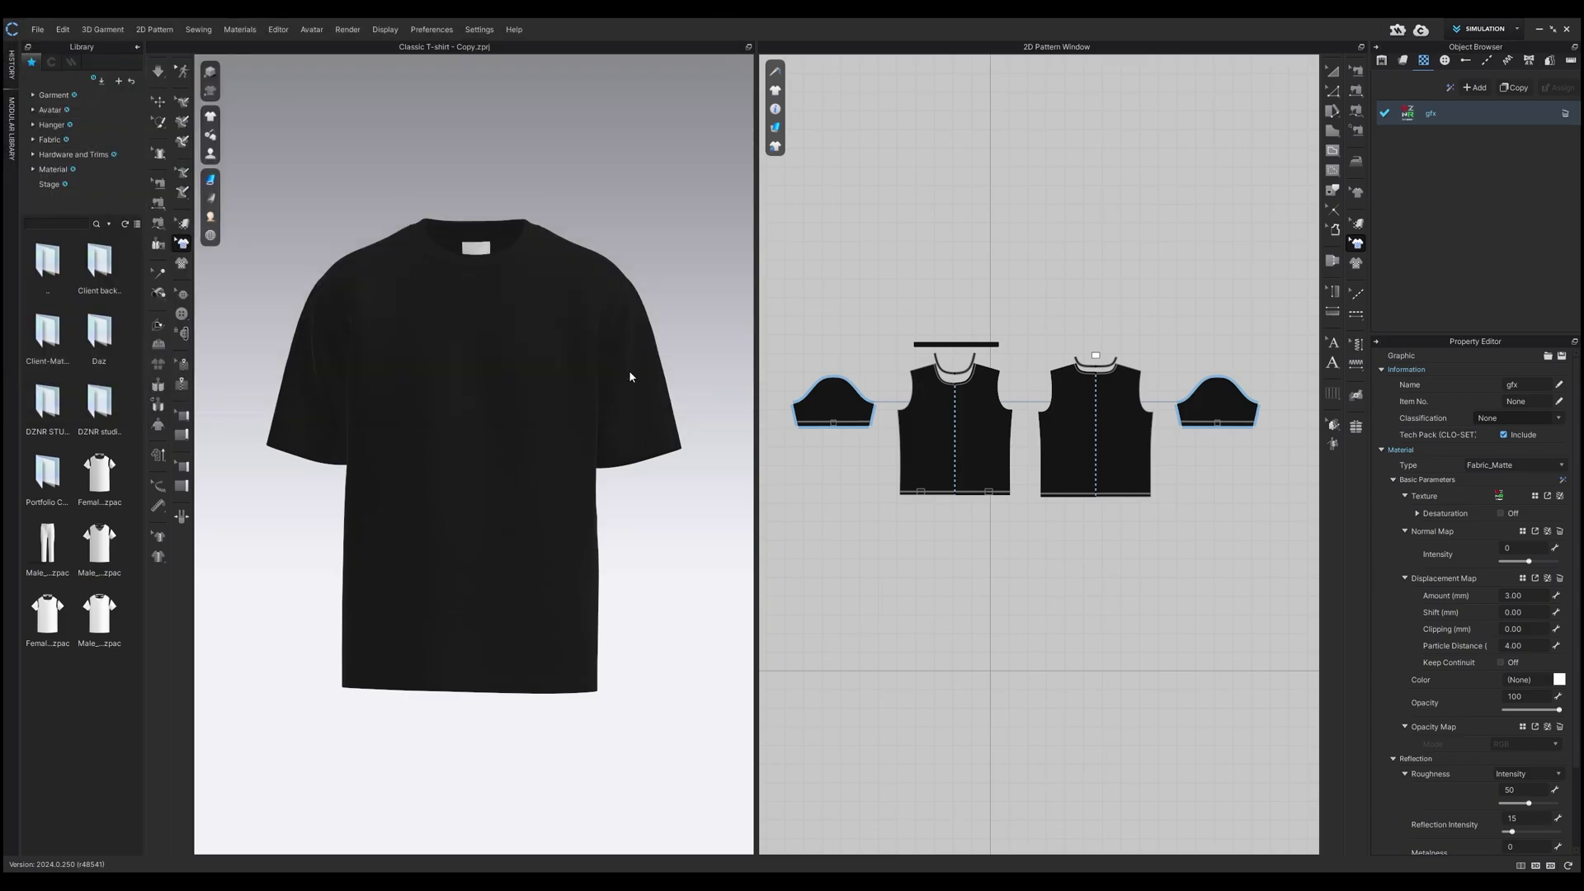
click(1477, 87)
click(219, 132)
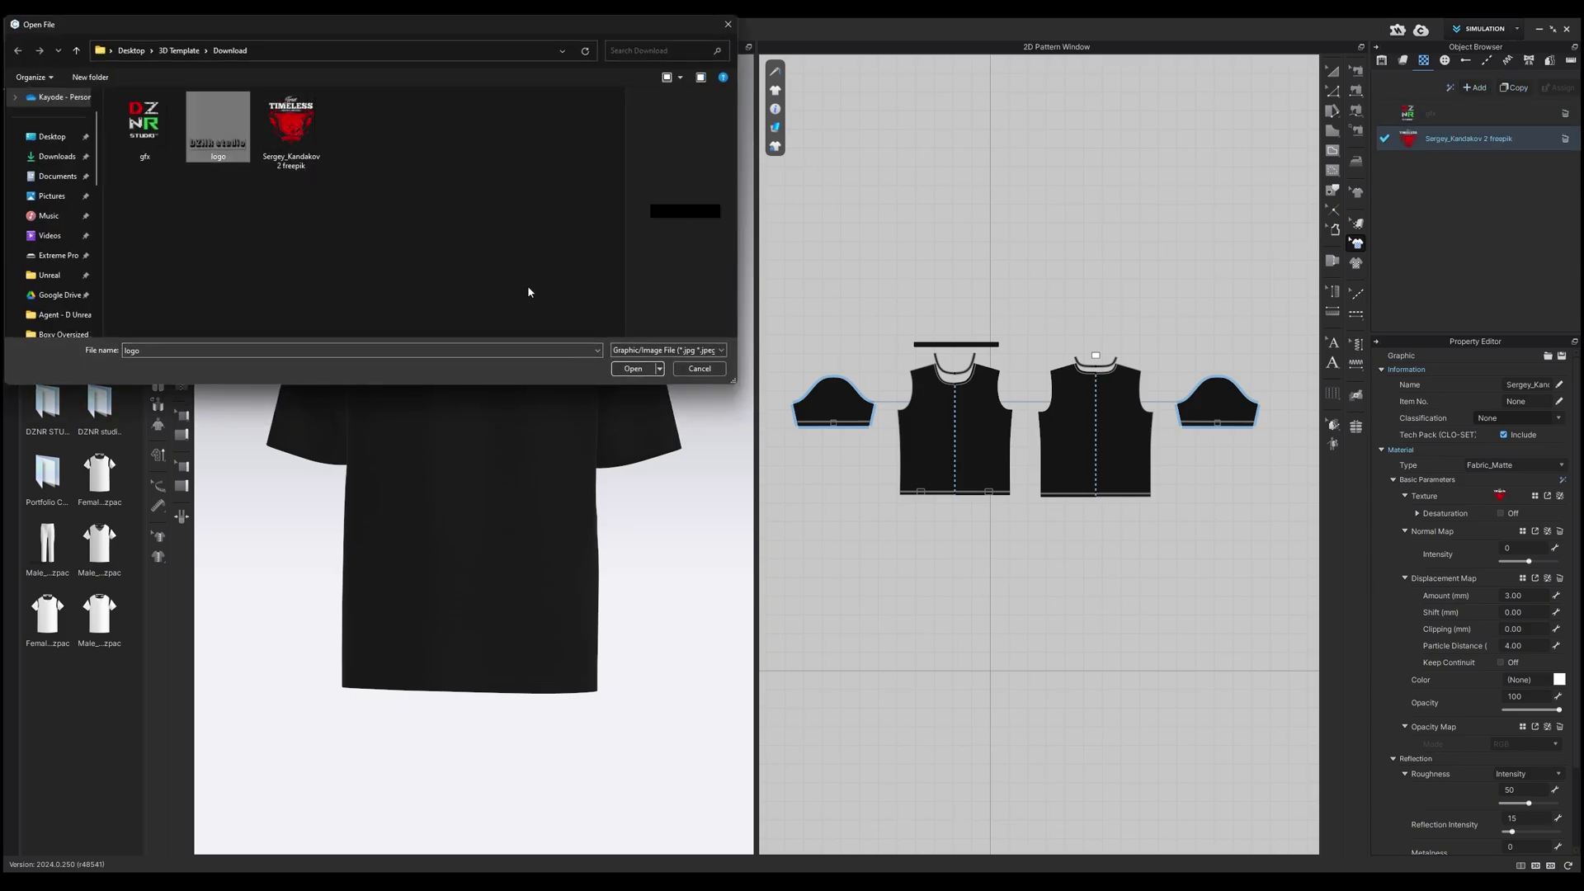
click(631, 369)
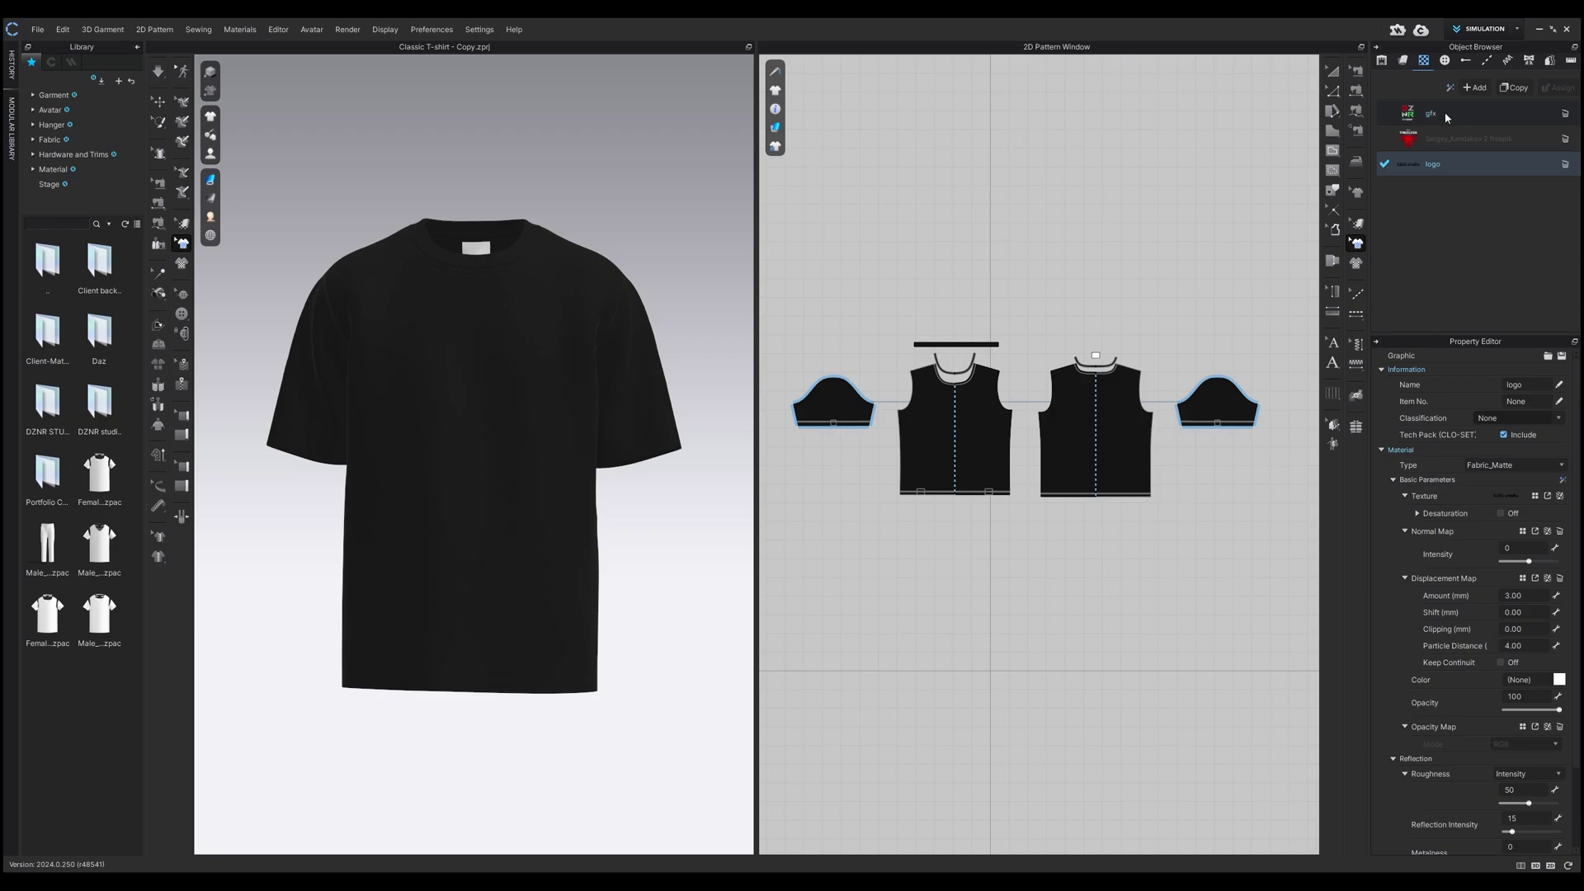
click(1445, 116)
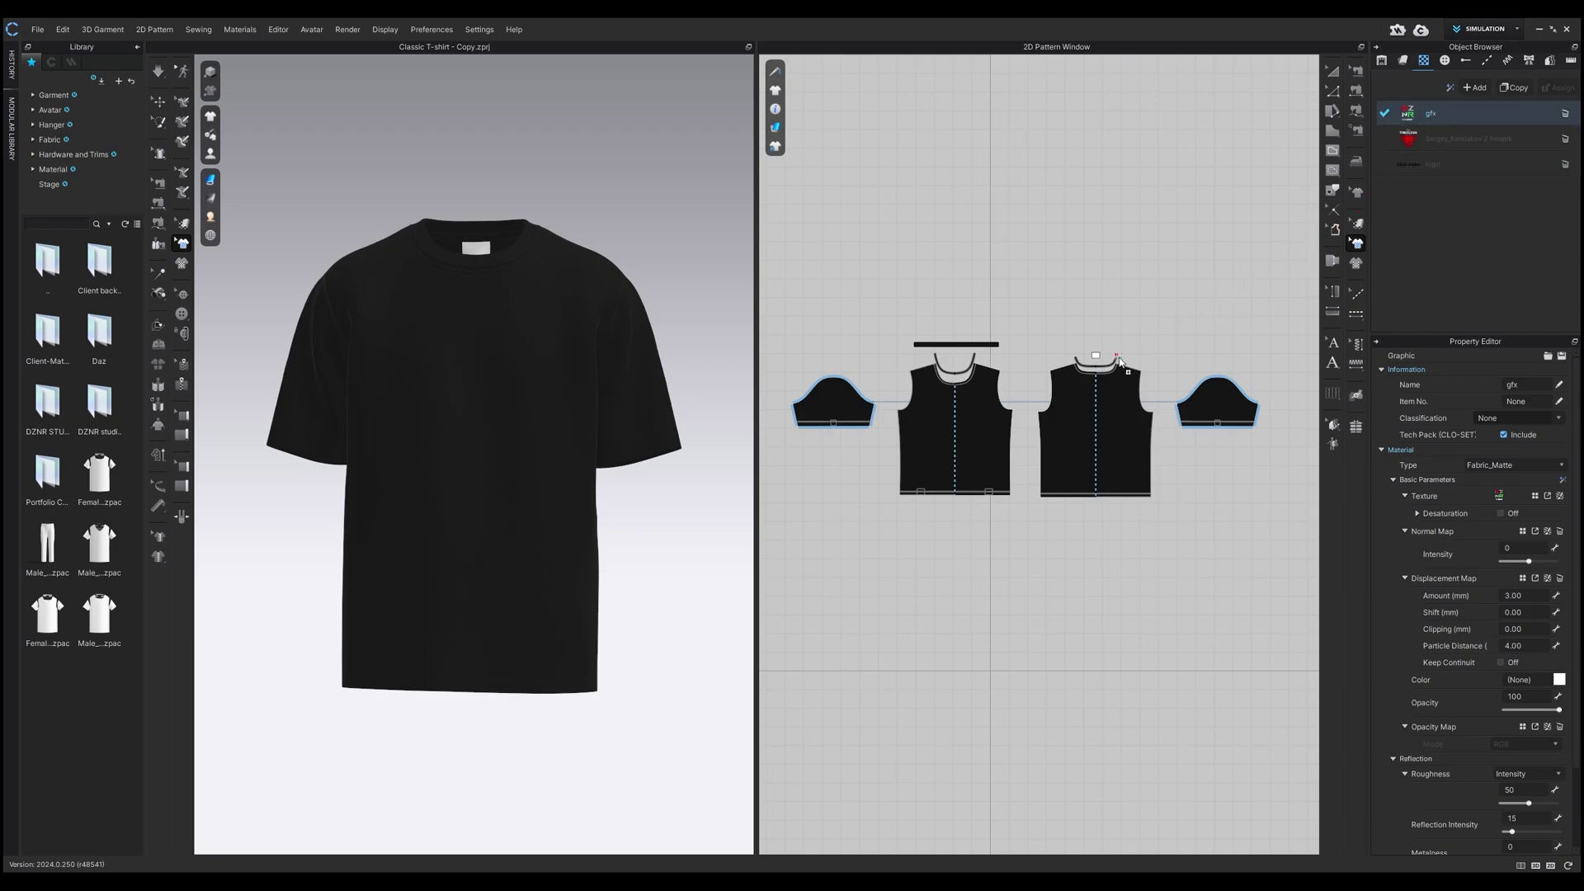
Step: Place the DZNR STUDIO gfx graphic on the front pattern piece and scale it up across the chest
click(955, 423)
click(954, 423)
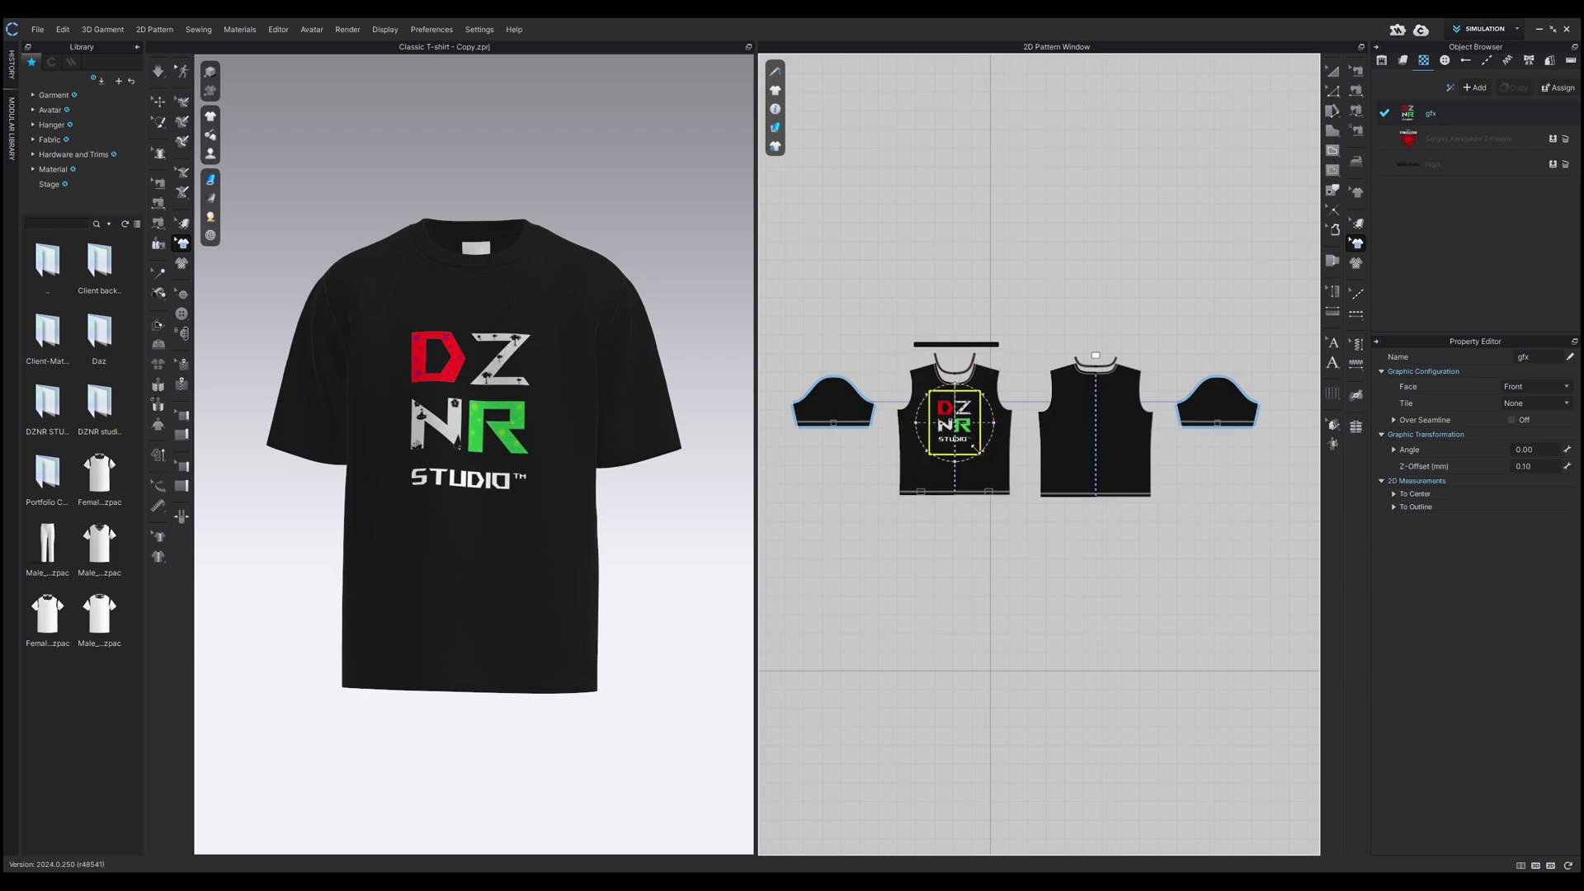
scroll(988, 450, up, 5)
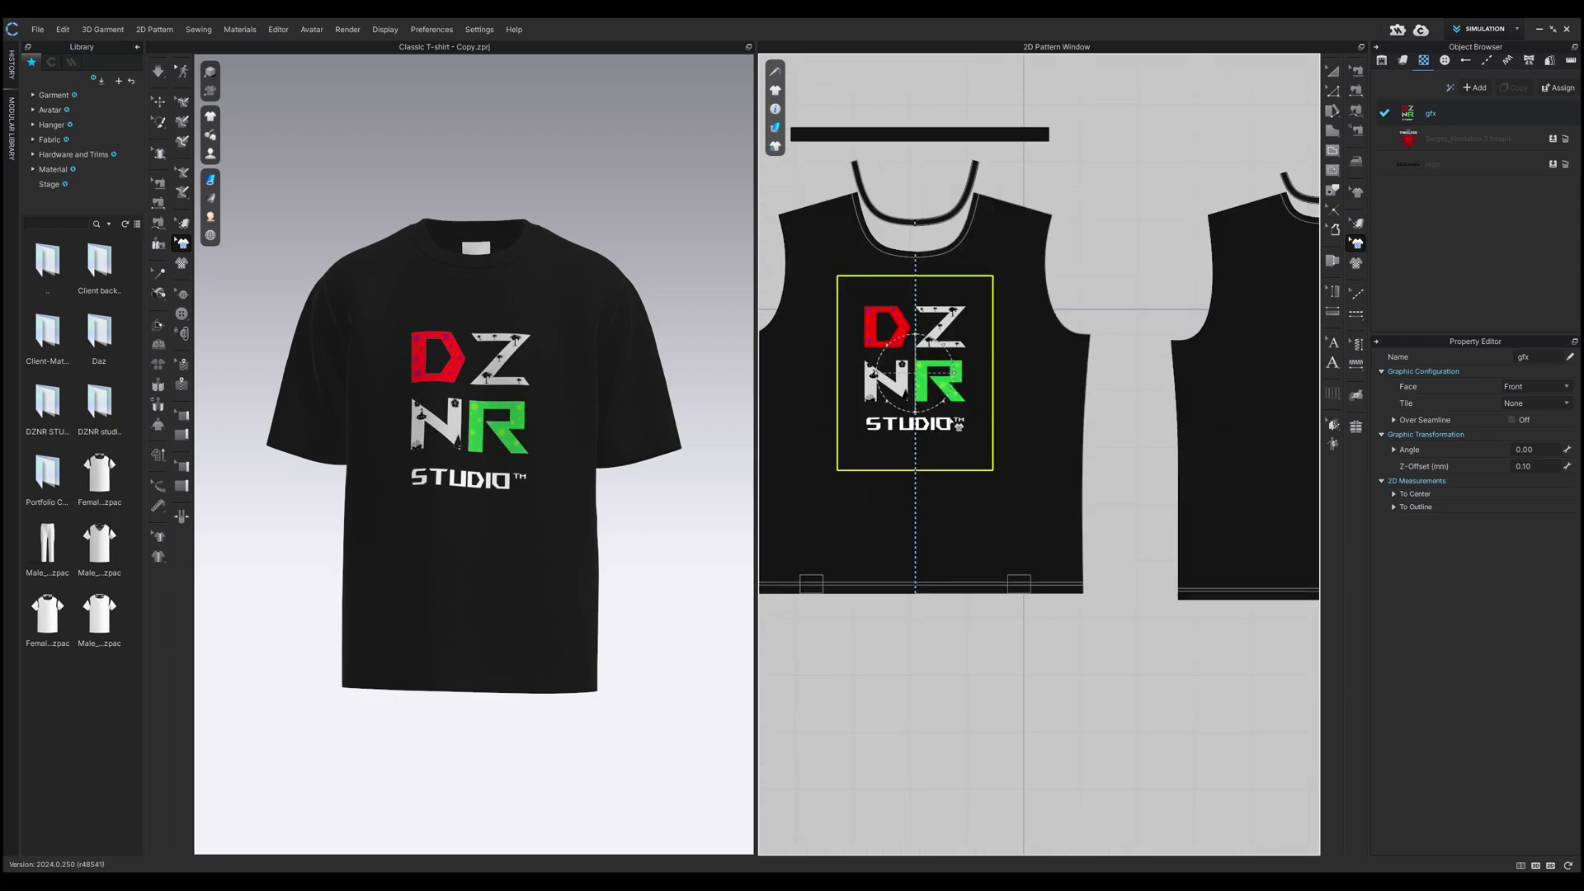
drag(923, 335, 941, 348)
key(ctrl+z)
drag(947, 402, 969, 427)
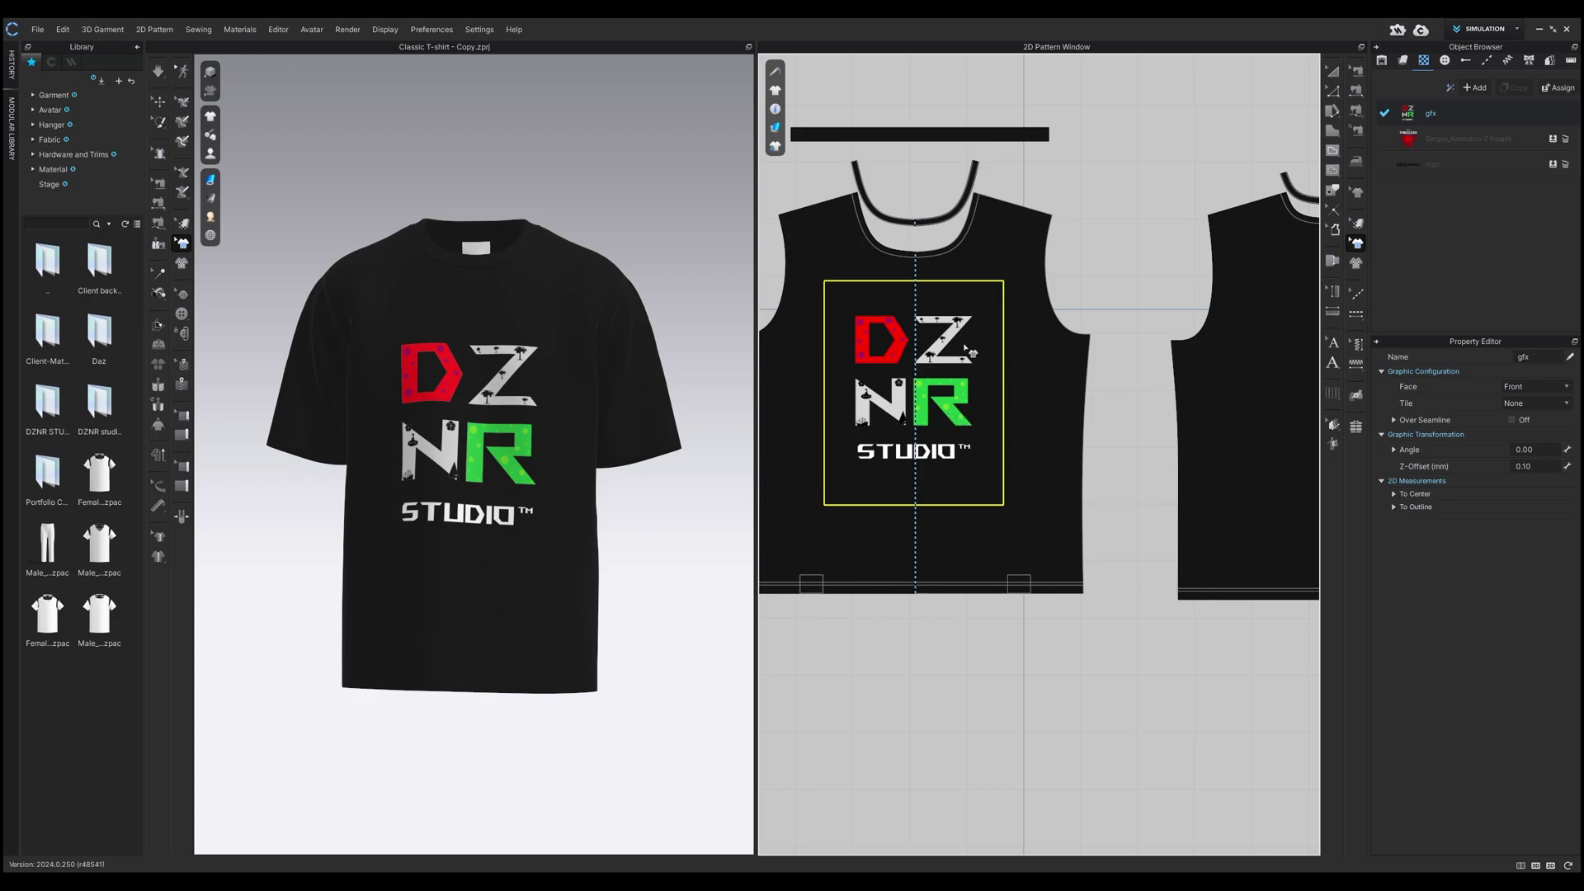
click(941, 422)
drag(941, 422, 948, 428)
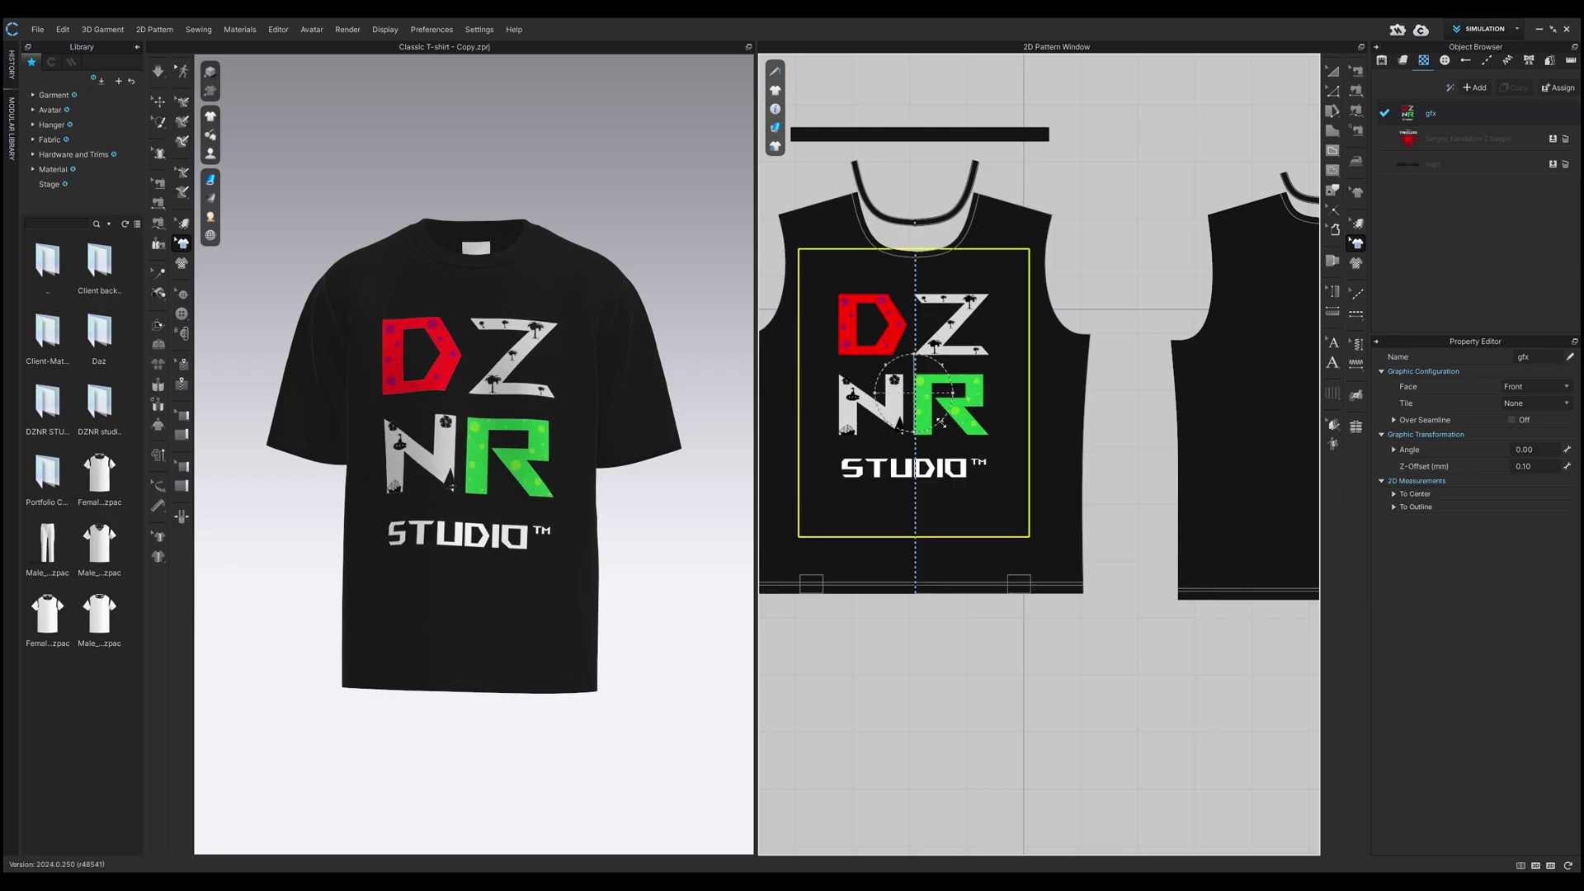
scroll(454, 462, up, 3)
scroll(478, 474, down, 4)
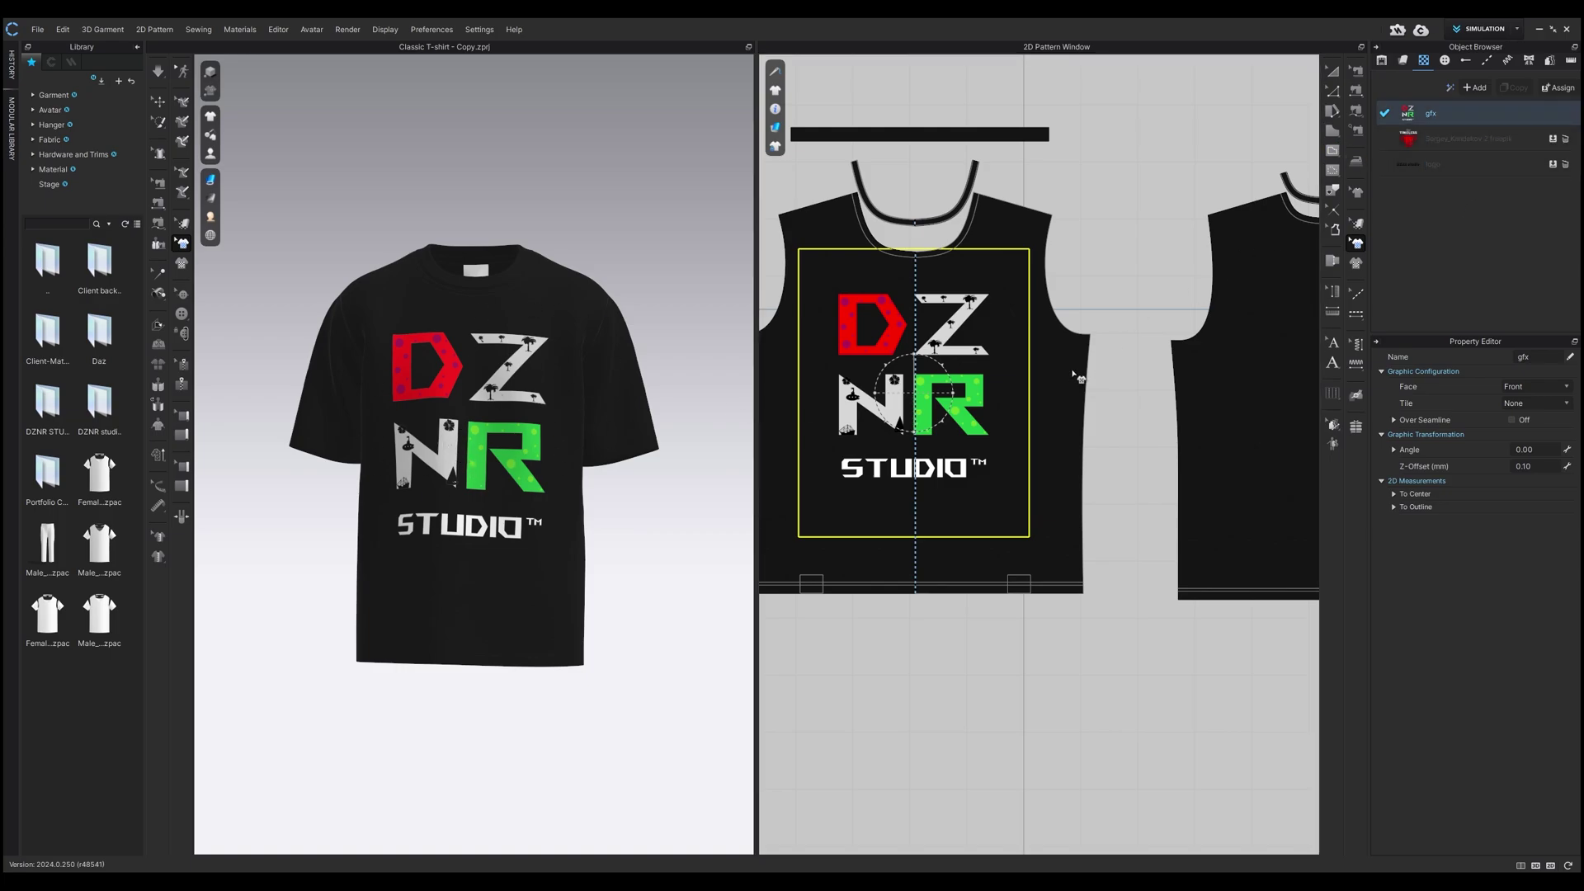
scroll(1077, 376, down, 5)
Step: Place the Timeless artwork on the left sleeve
click(1117, 269)
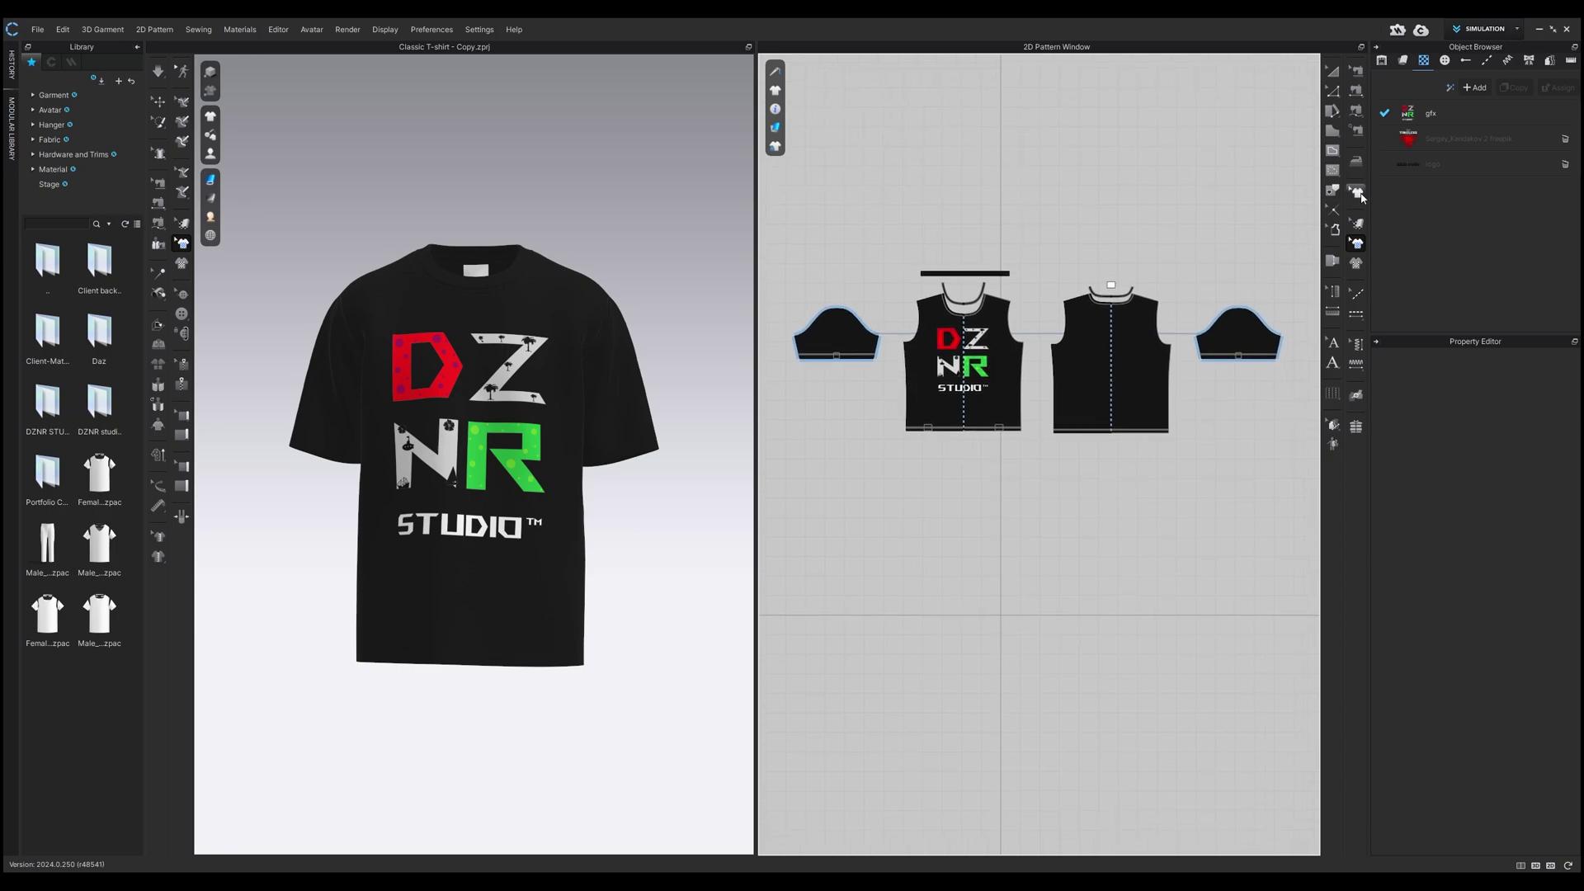
click(1430, 147)
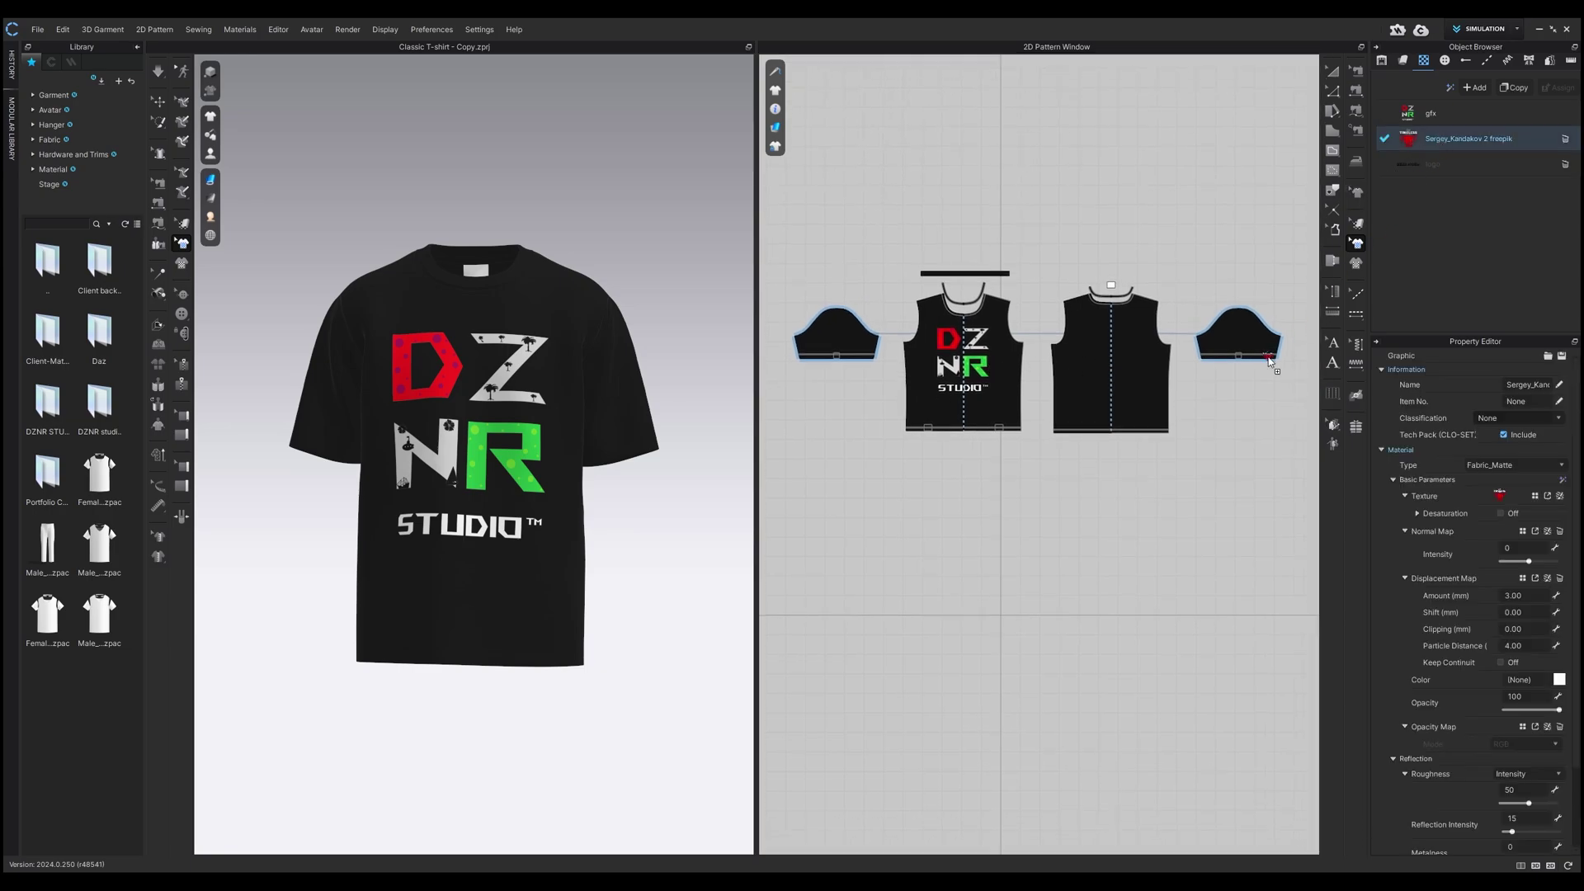
click(836, 345)
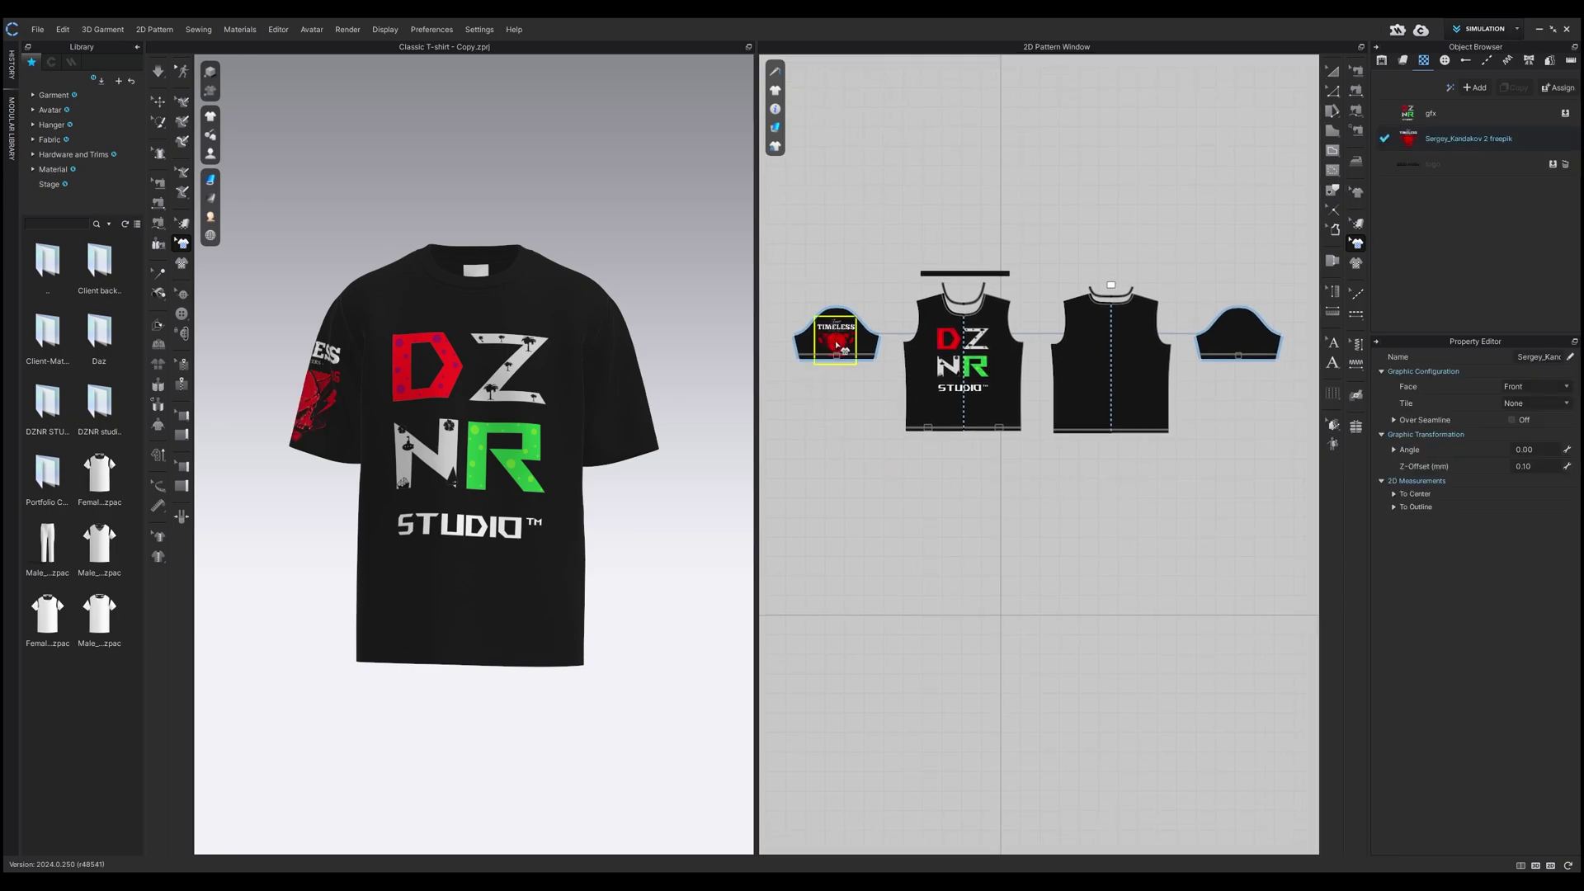
scroll(836, 345, up, 4)
key(6)
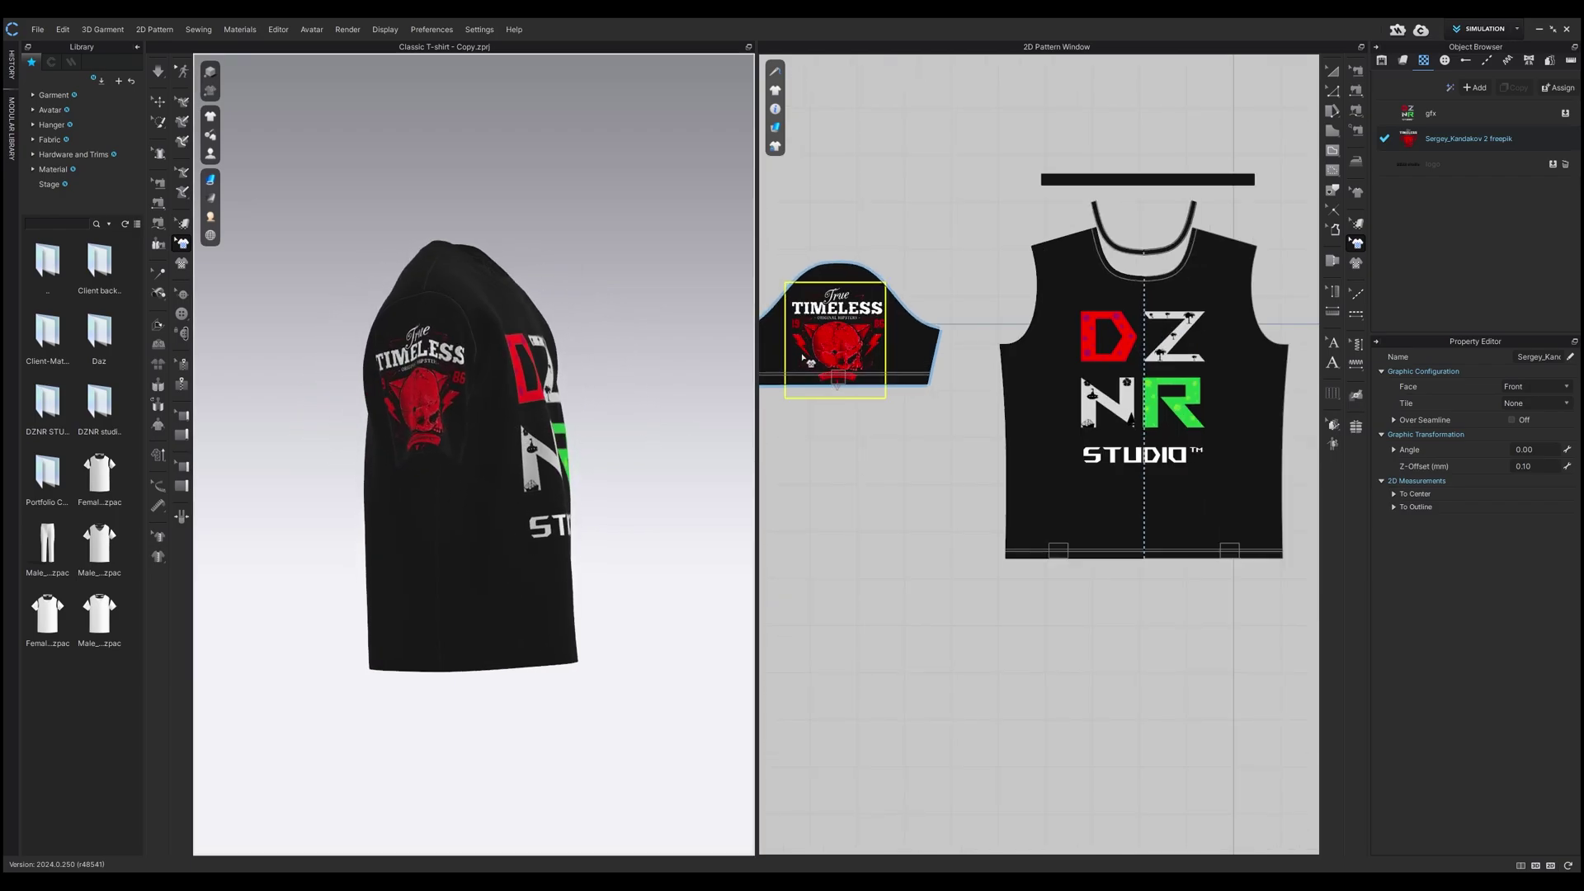
Step: Shrink the TIMELESS graphic to a small sleeve patch, checking side and front views
click(855, 364)
drag(876, 386, 863, 372)
right_drag(529, 435, 433, 436)
key(6)
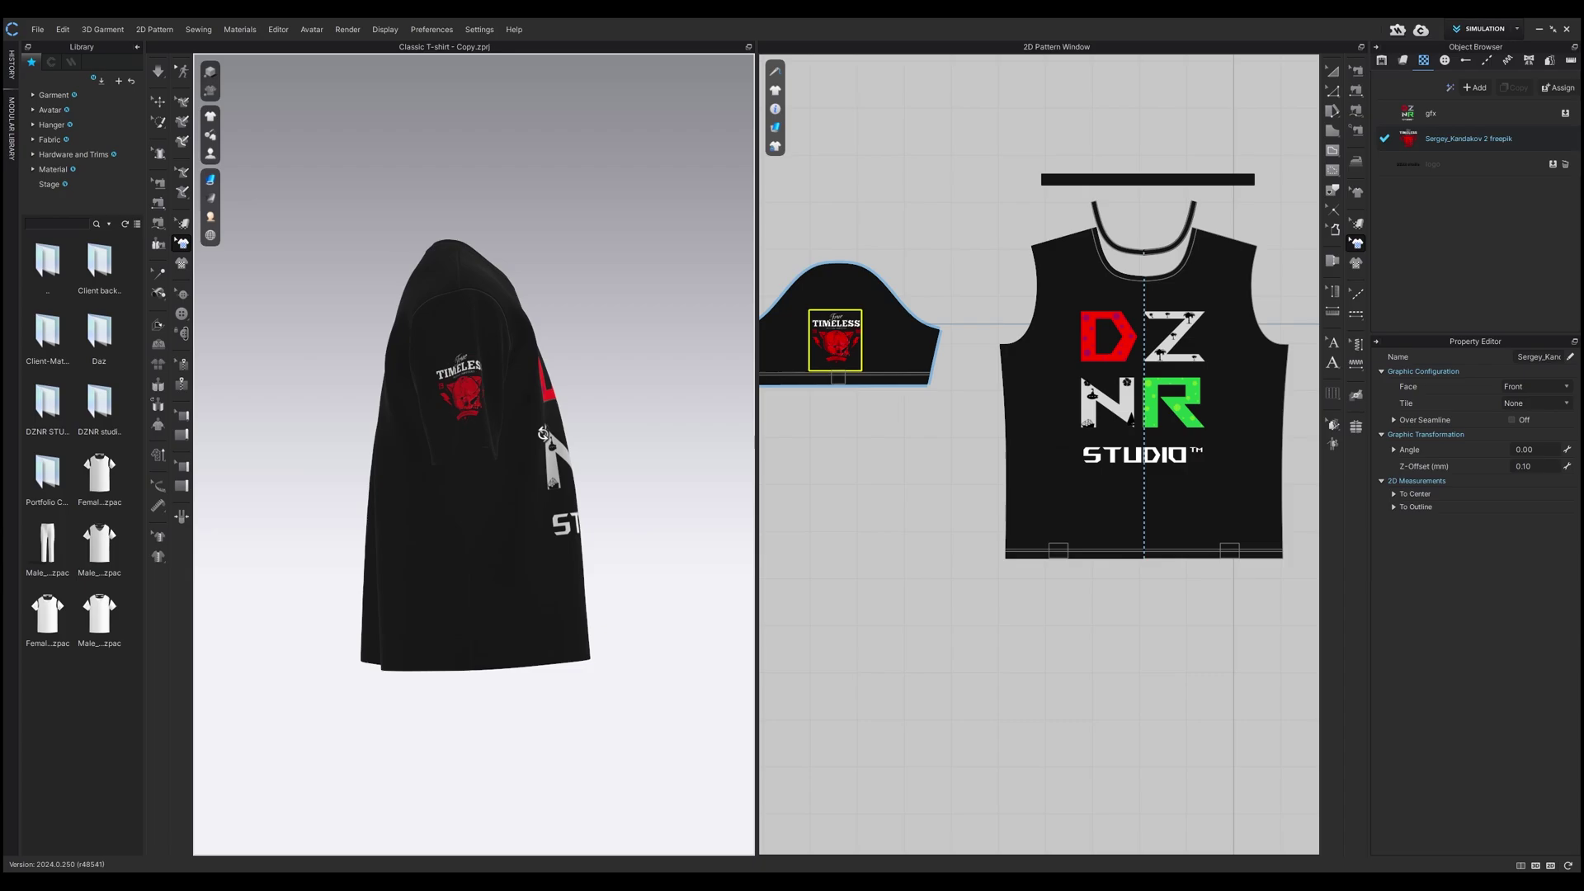
scroll(437, 450, up, 3)
key(2)
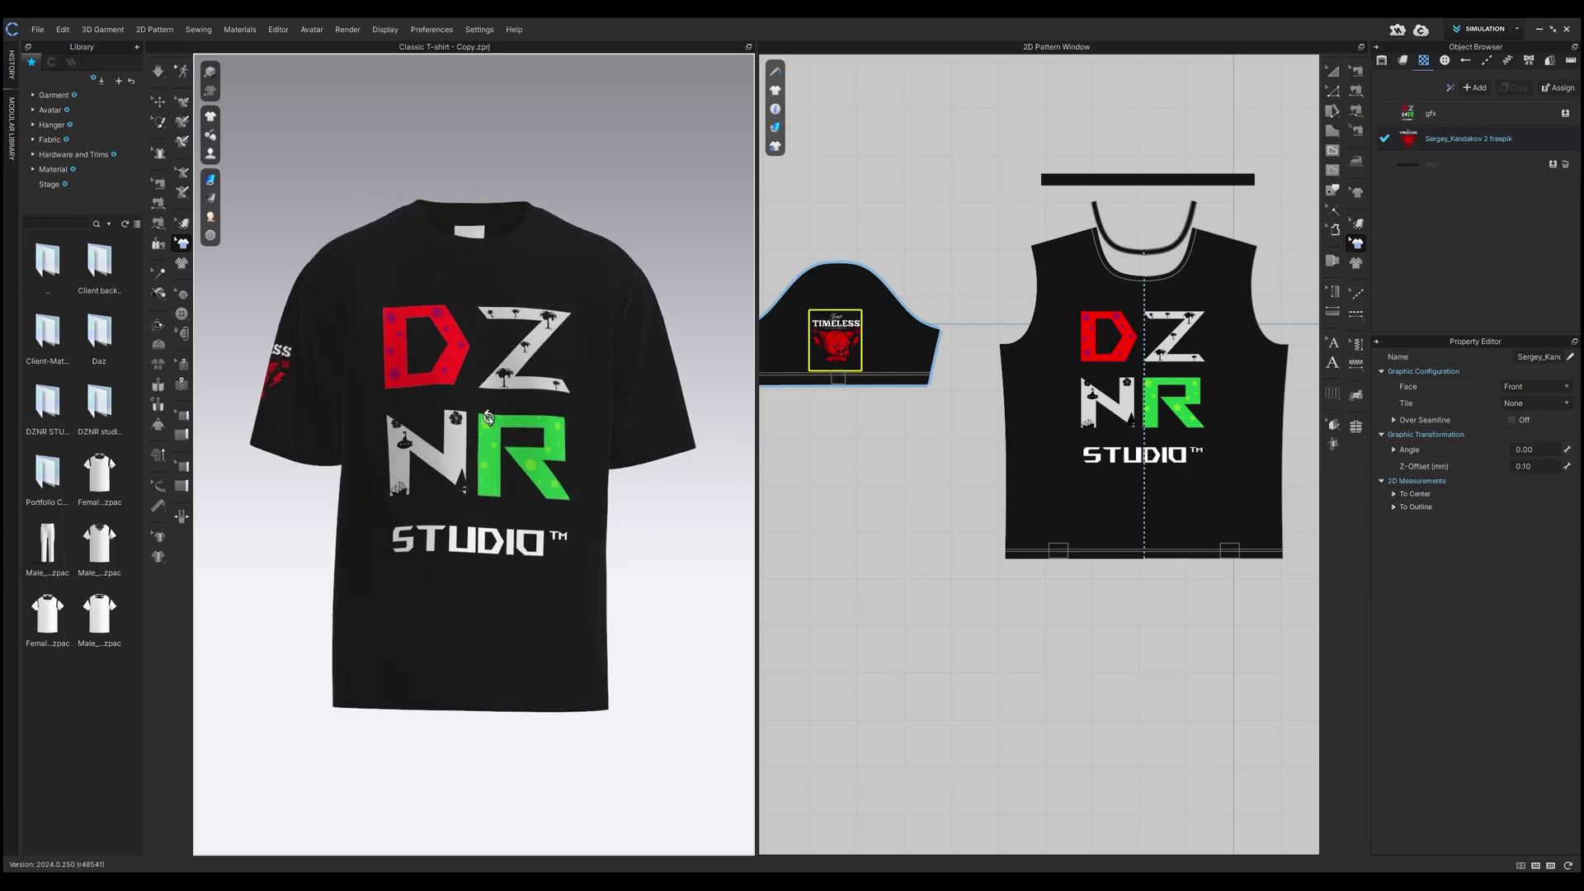
scroll(1010, 405, down, 5)
Step: Put the DZNR studio logo graphic on the white neck label, raise it slightly, and deselect
click(1433, 164)
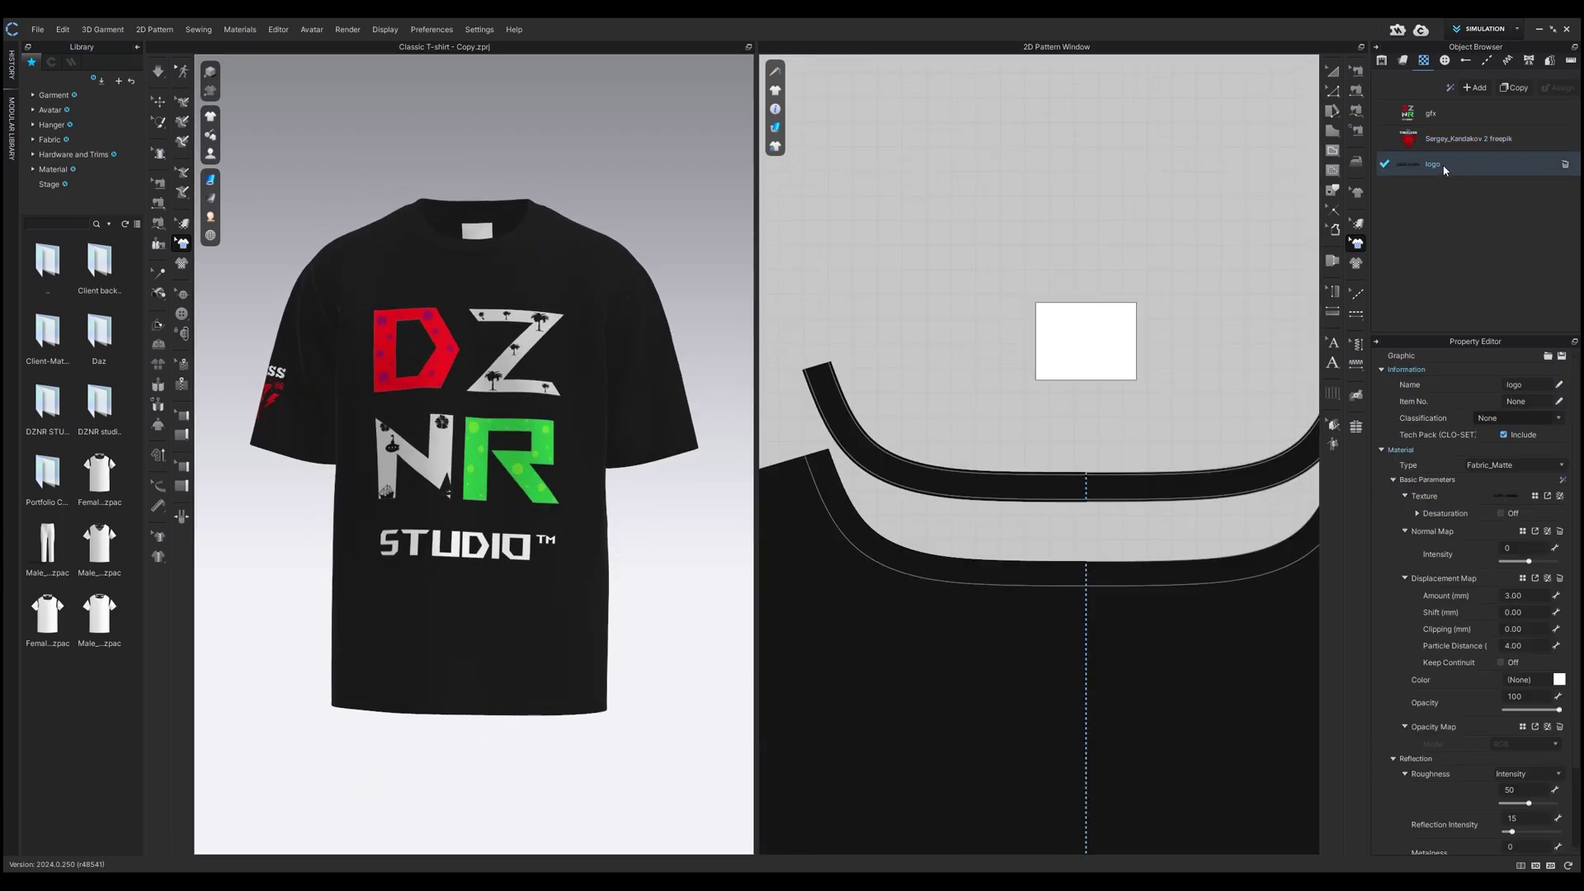
click(1086, 338)
scroll(501, 278, up, 3)
scroll(501, 279, up, 3)
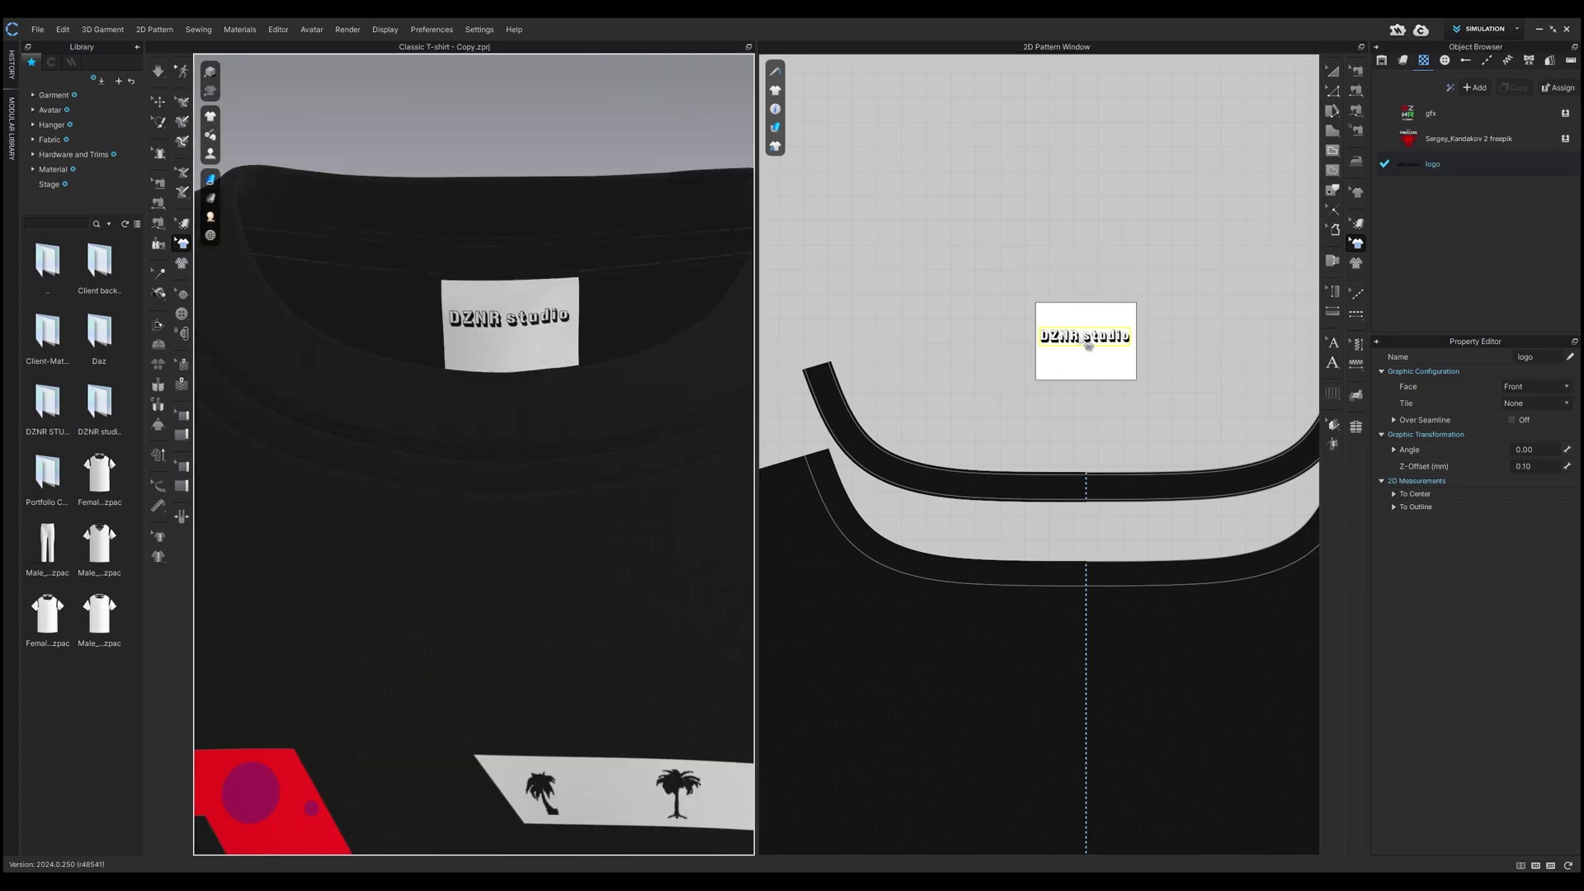
drag(1086, 336, 1088, 327)
scroll(510, 442, down, 5)
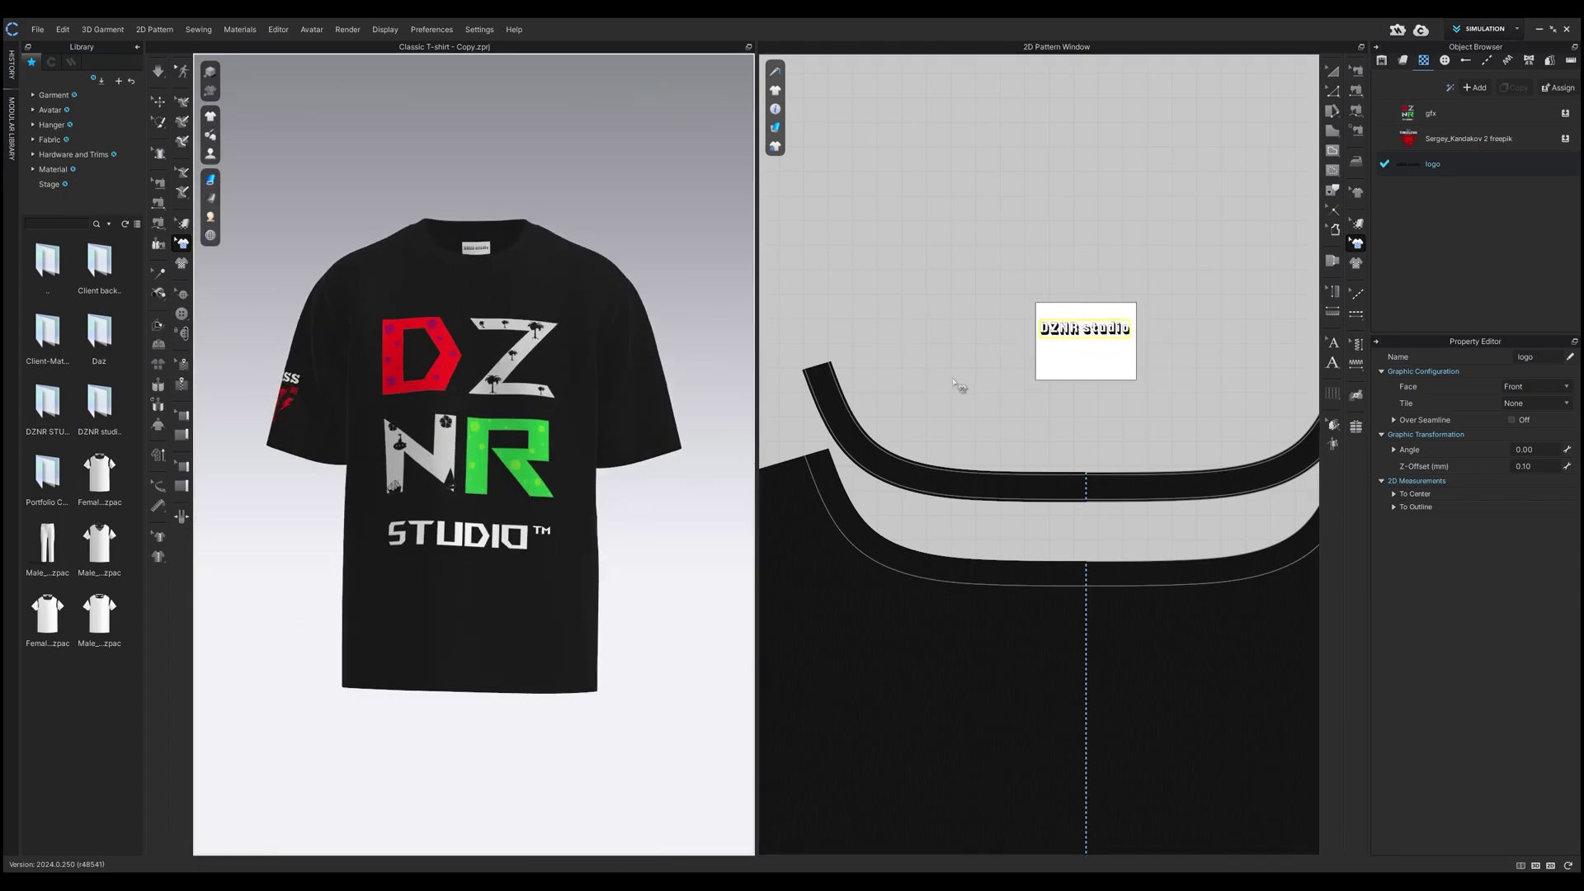
scroll(955, 389, down, 10)
click(1420, 261)
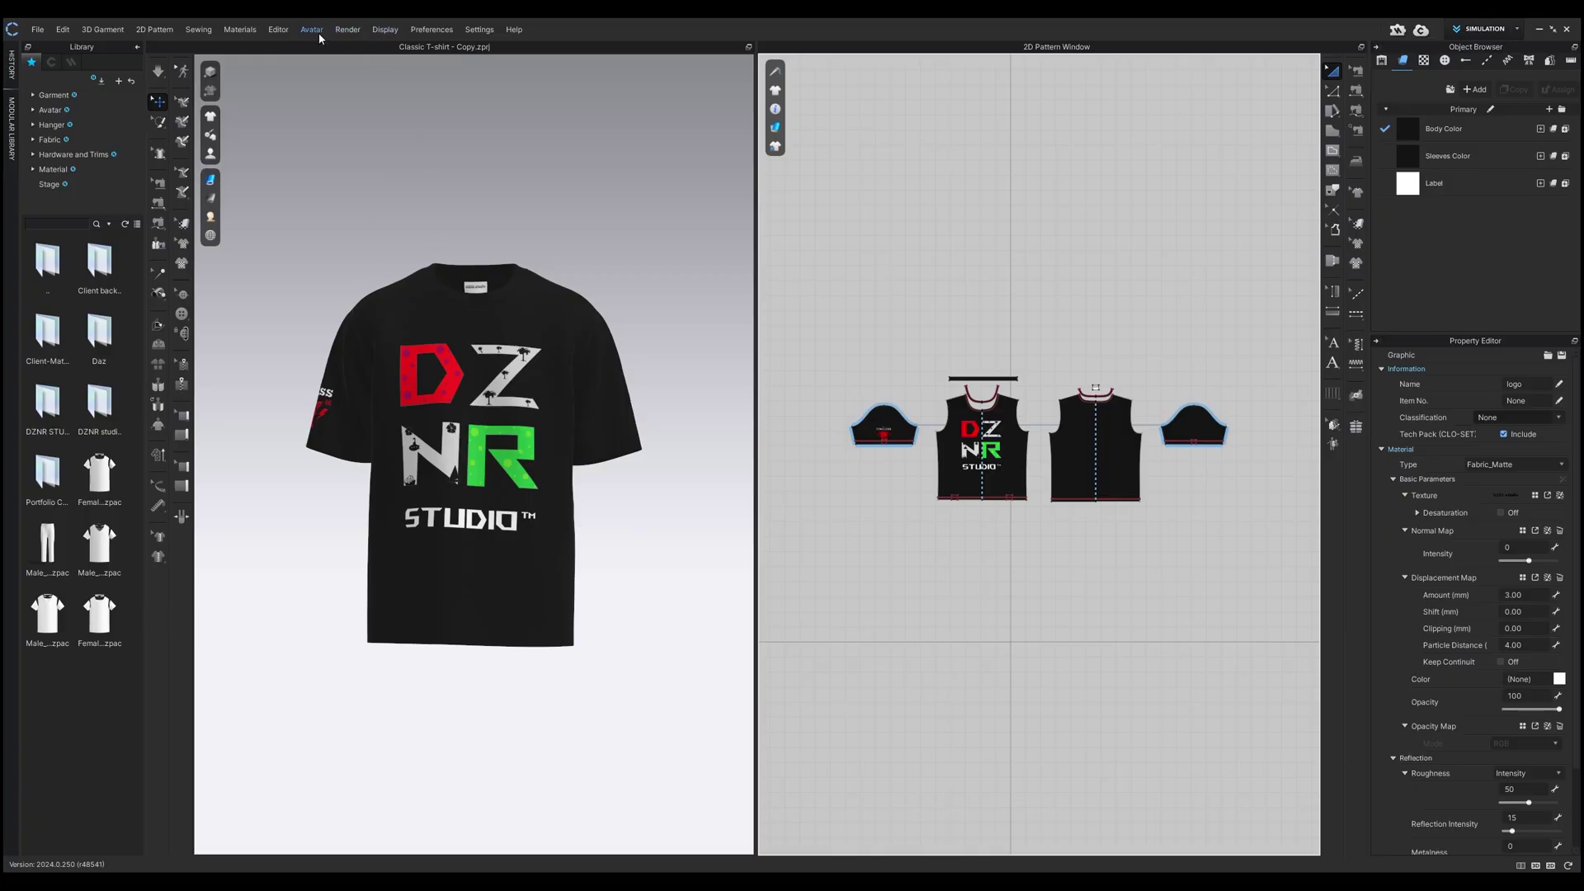
Step: Open Render > Render, start the Interactive Render, and show the 864 × 1080 PNG turntable settings
click(347, 30)
click(355, 48)
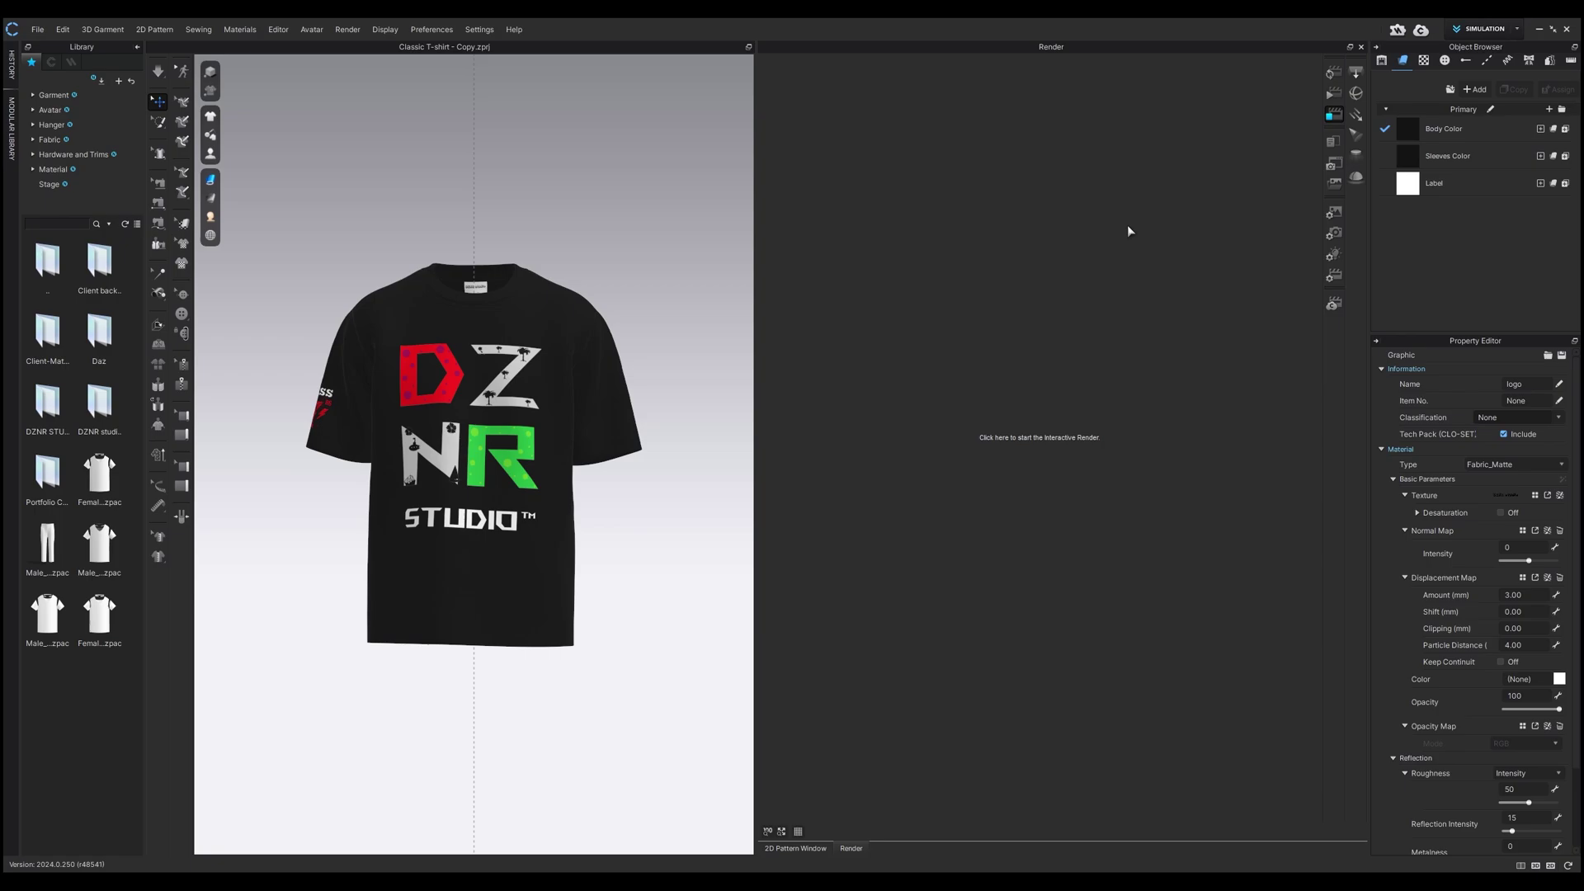
click(1335, 73)
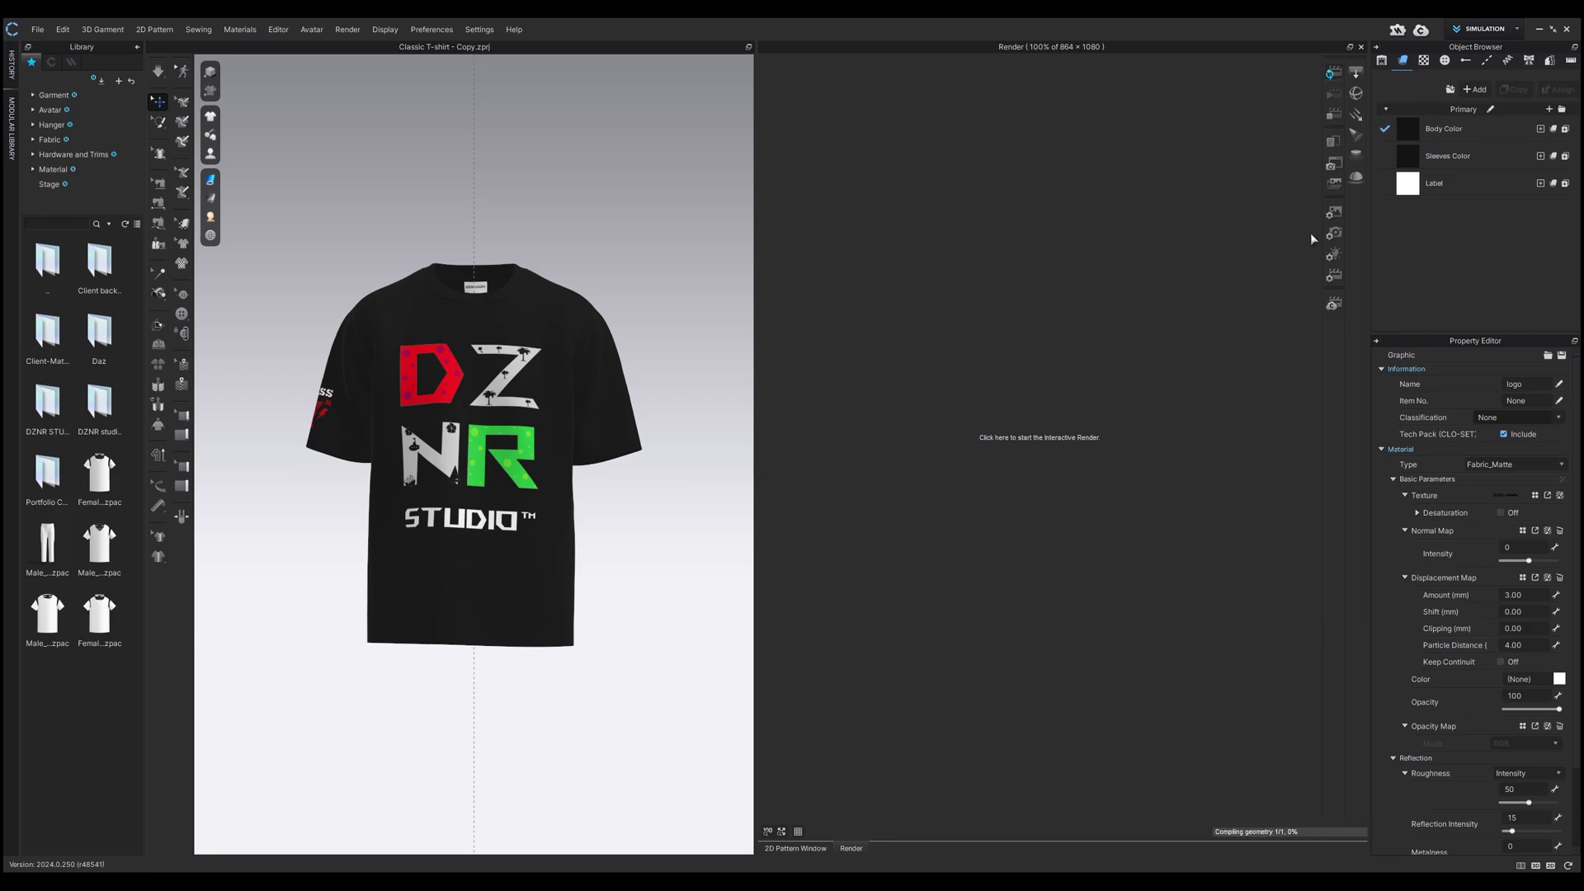
click(1334, 215)
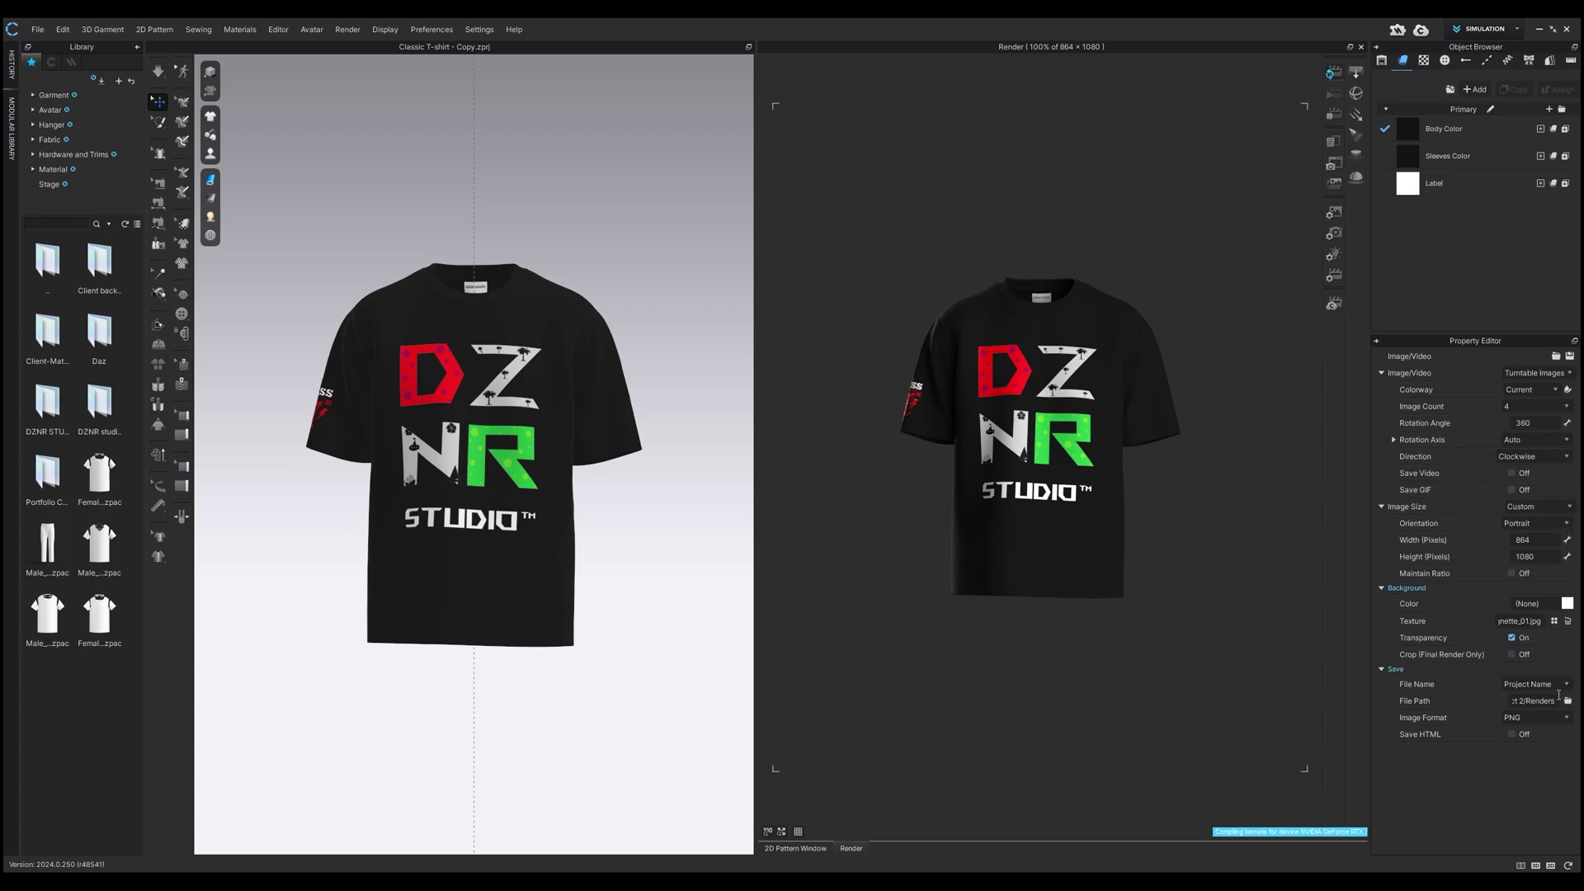
Step: Keep the project's Renders folder as the render save location
click(1568, 700)
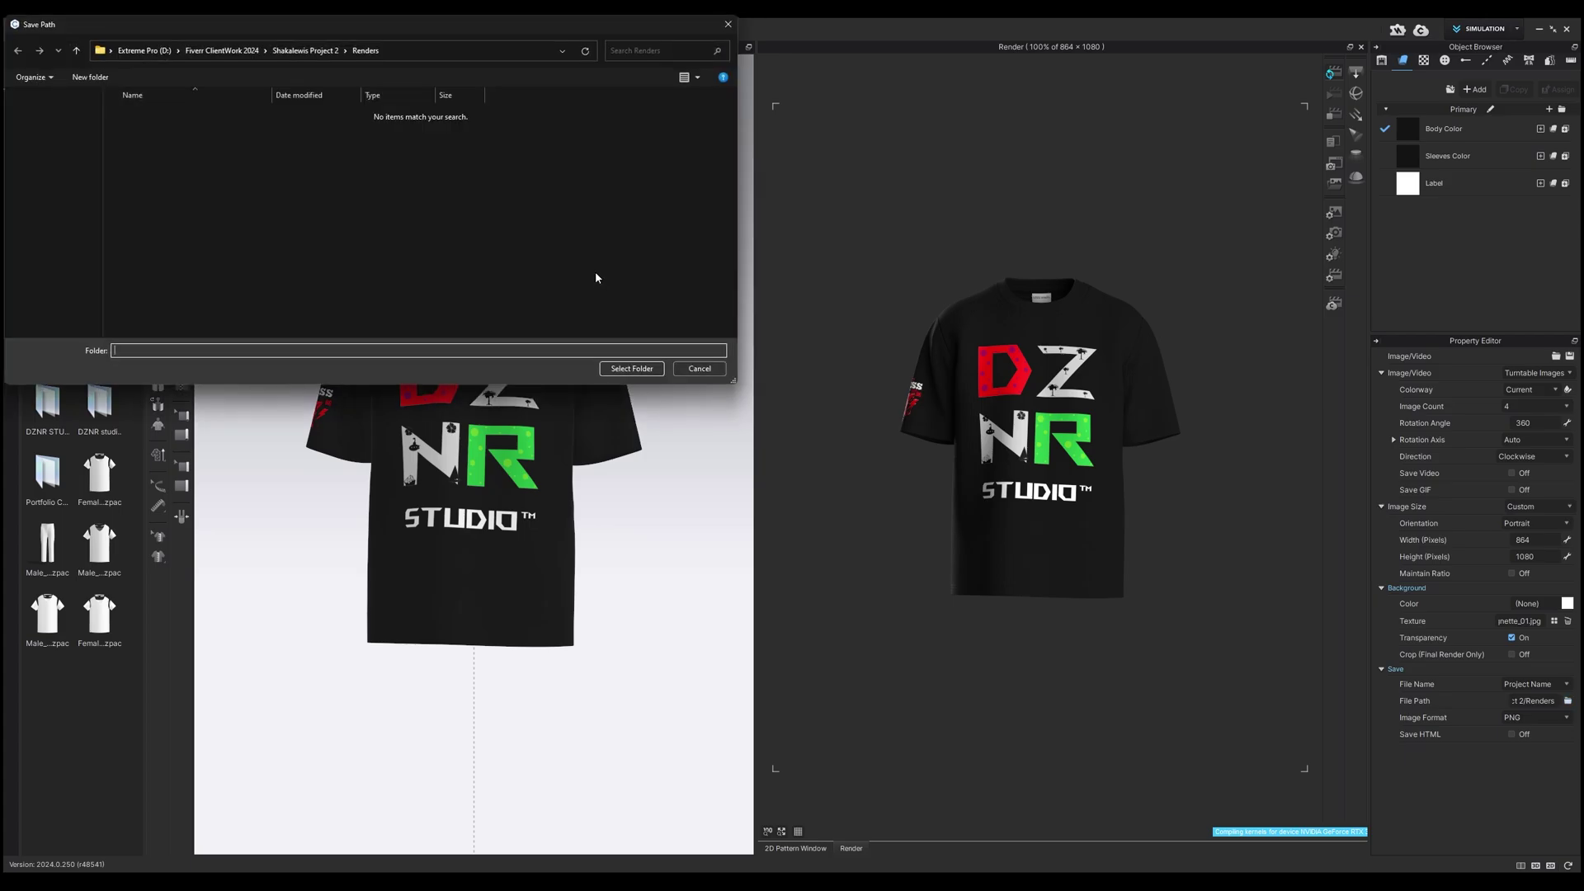
click(410, 50)
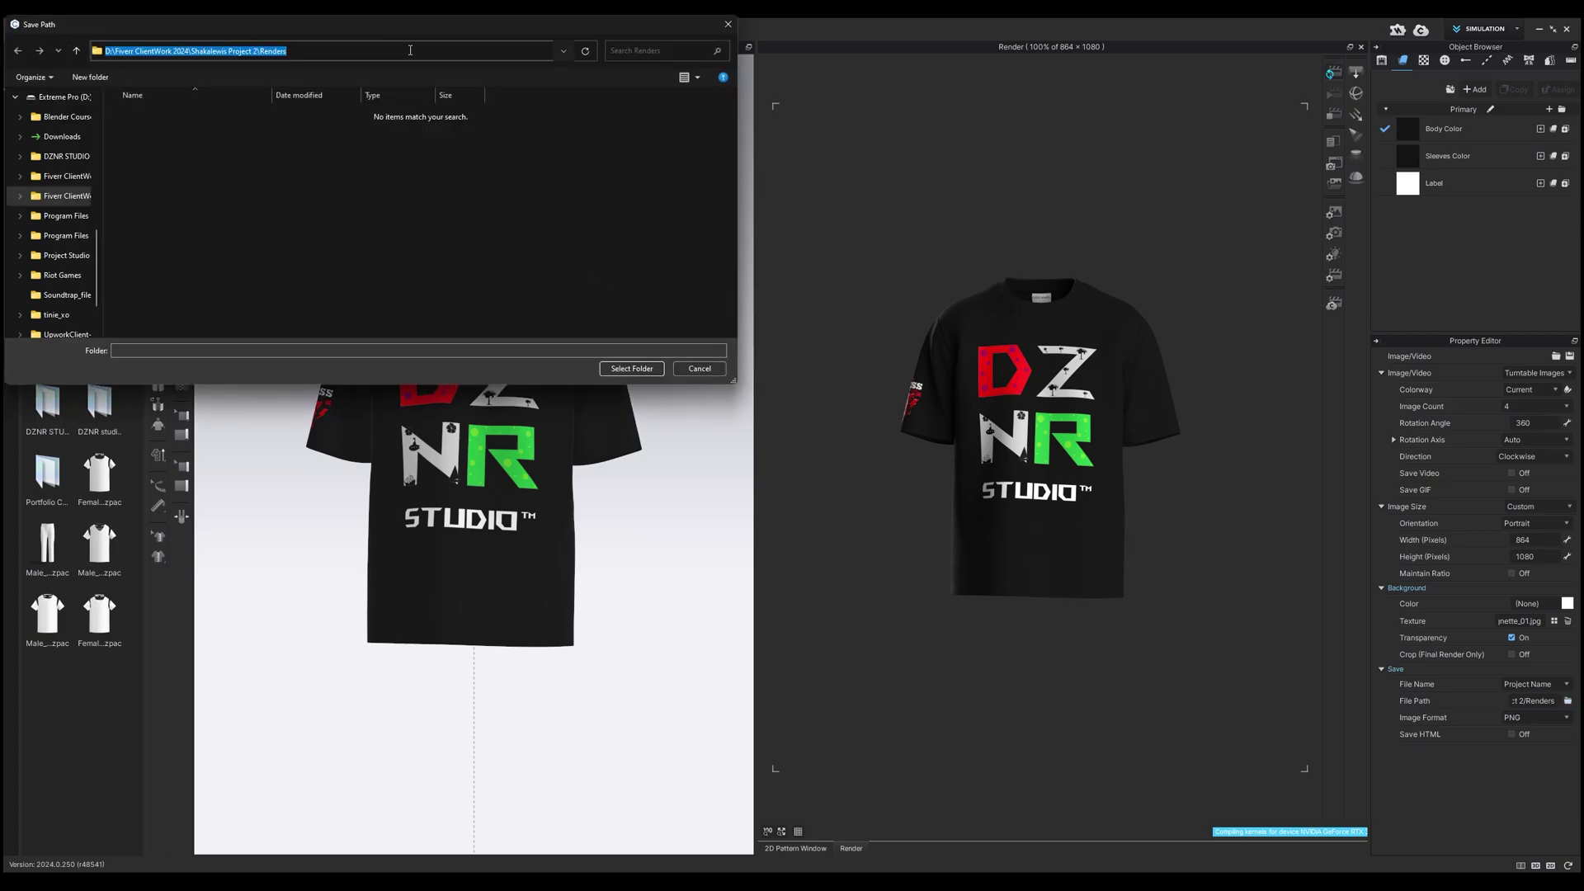
click(631, 368)
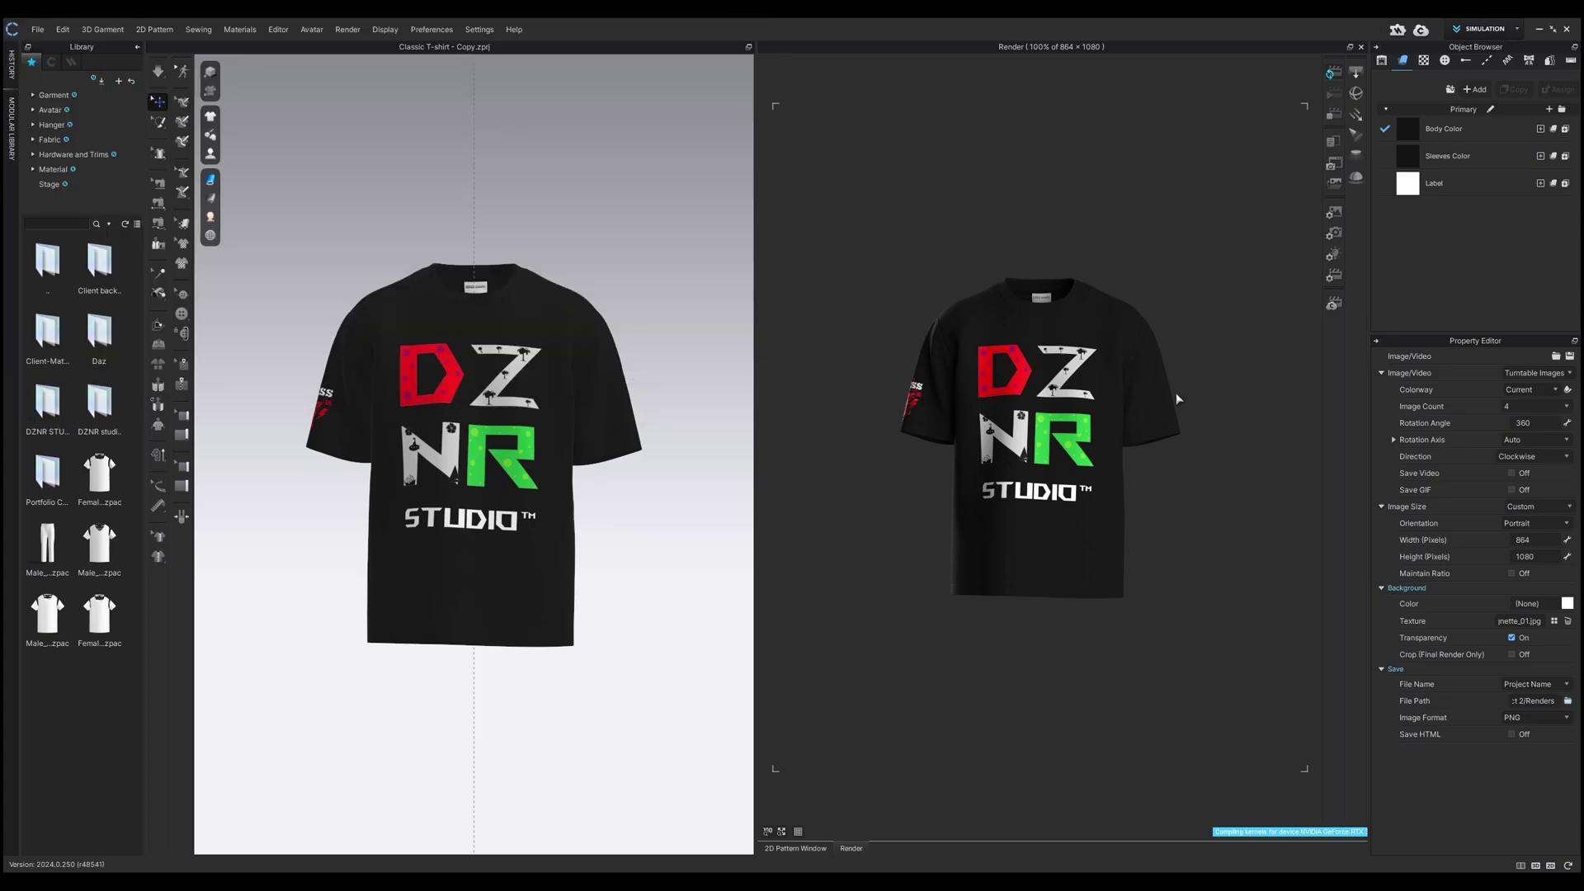
Step: Stop the live interactive render and produce the final render images
scroll(1019, 416, up, 5)
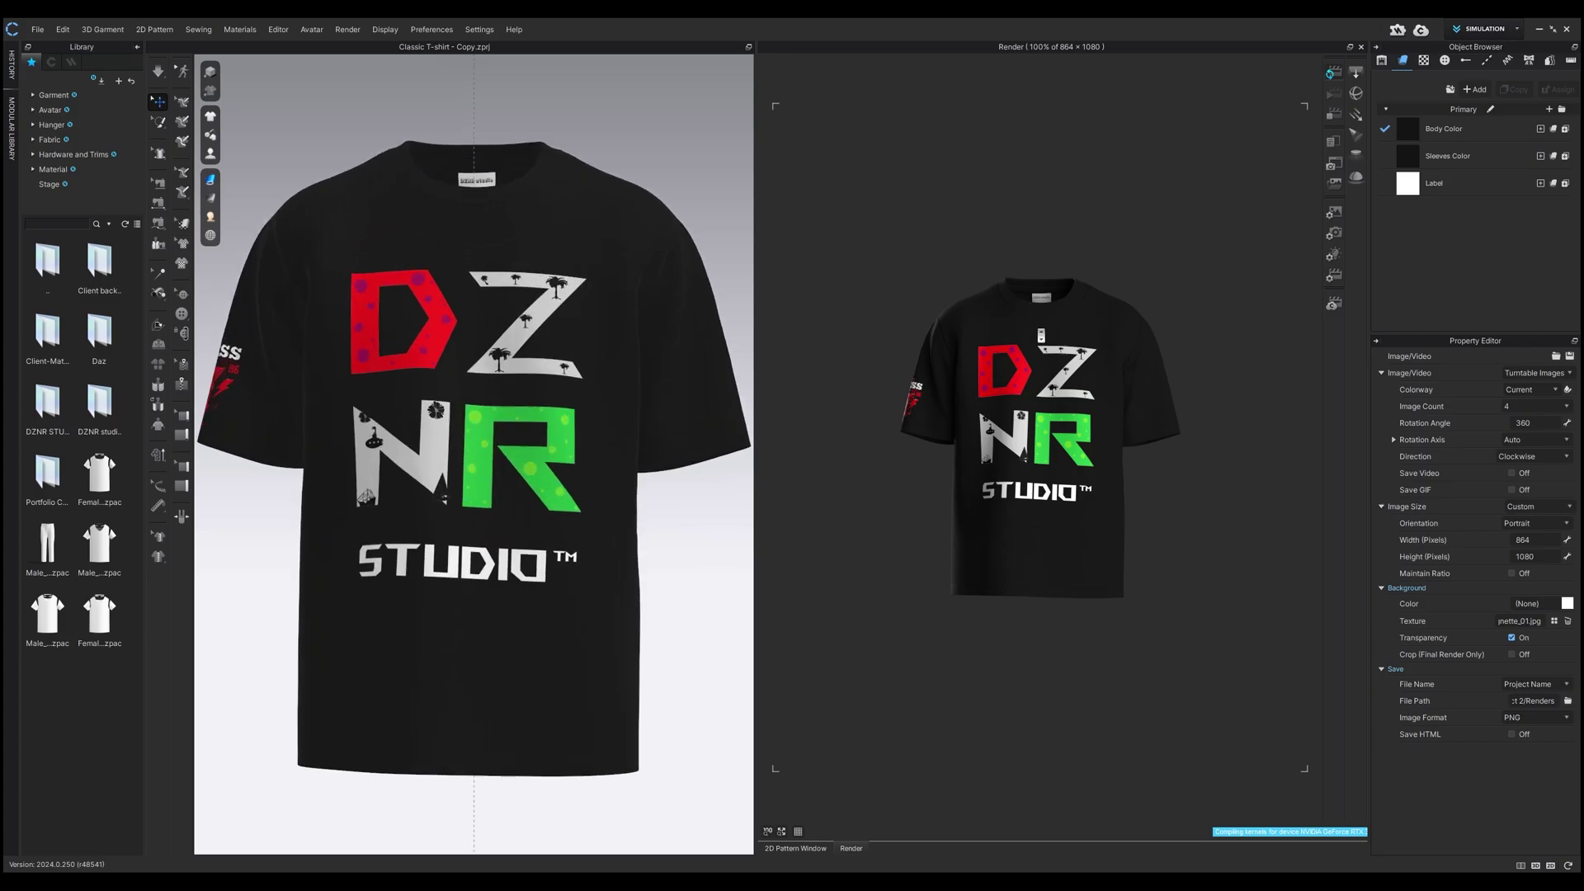
scroll(1051, 413, down, 2)
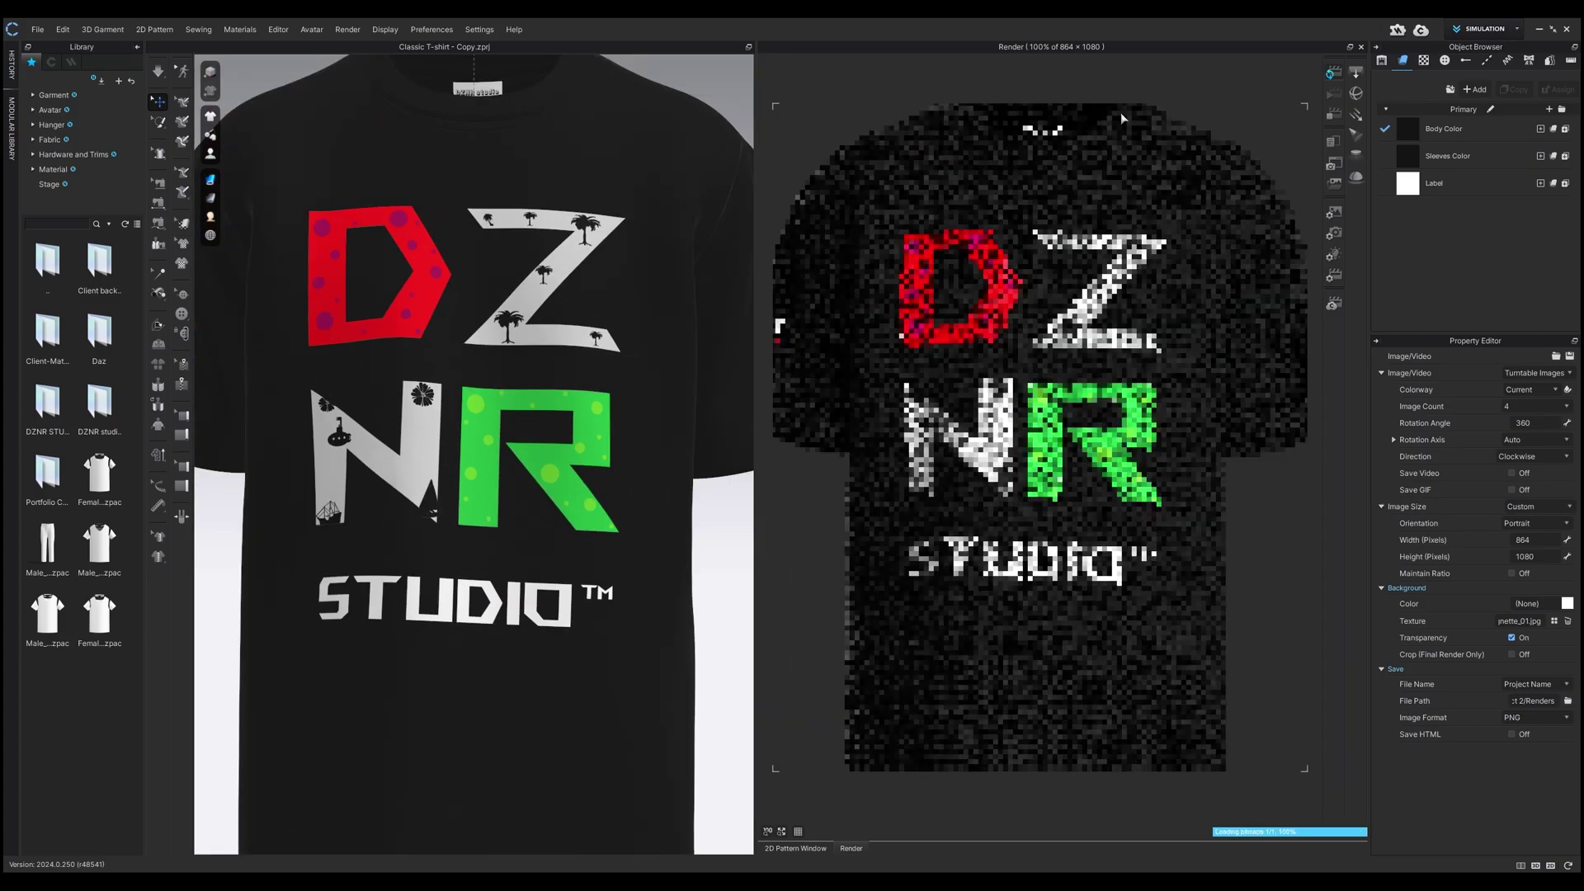
scroll(877, 610, down, 3)
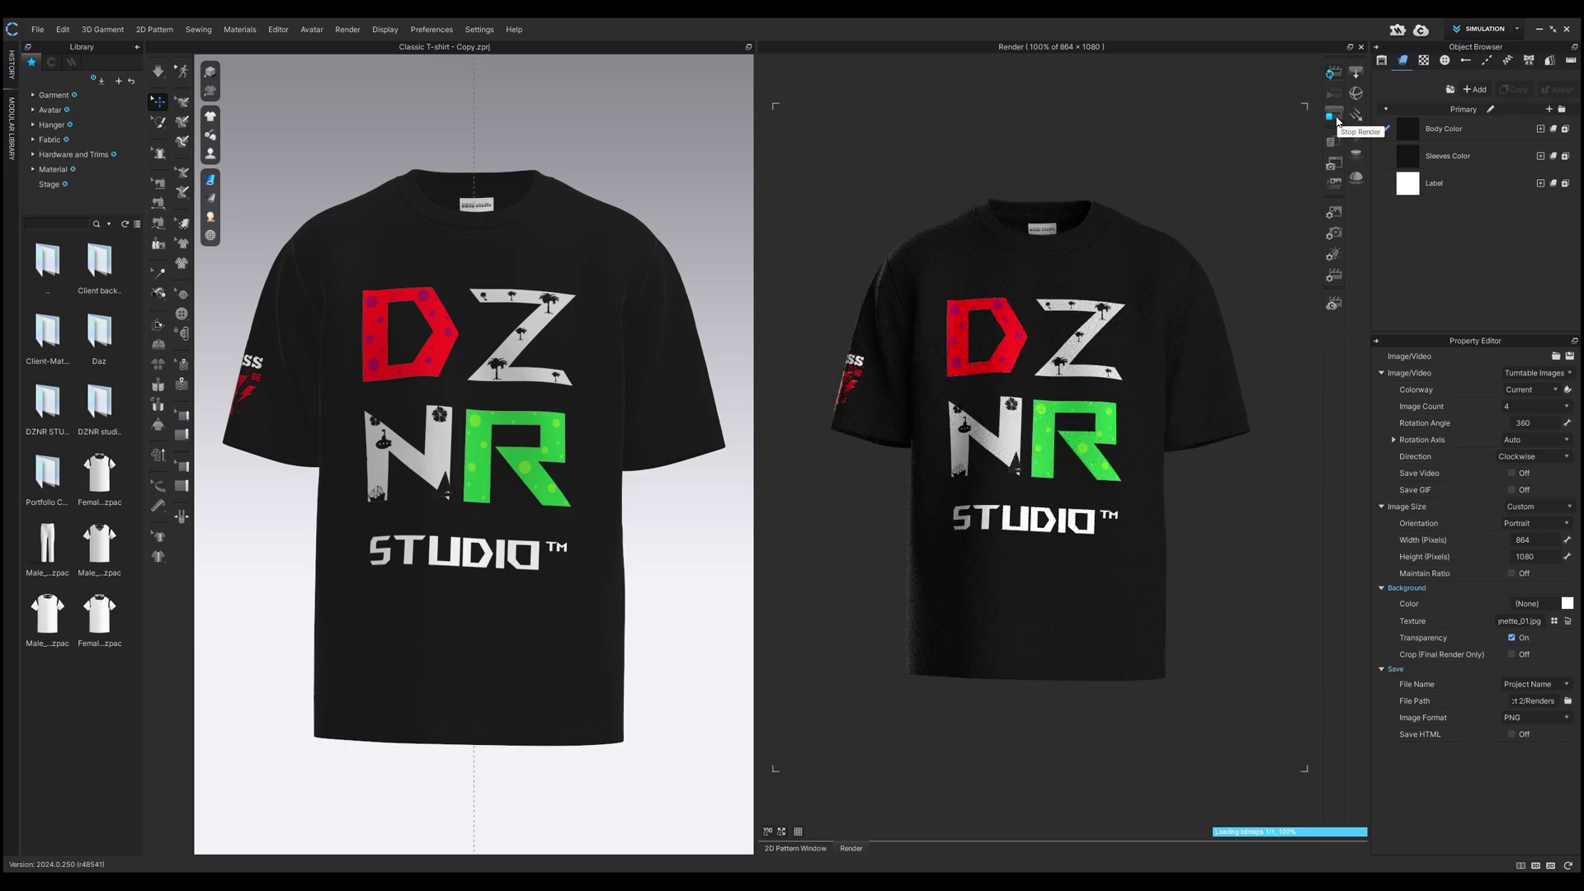
click(1339, 120)
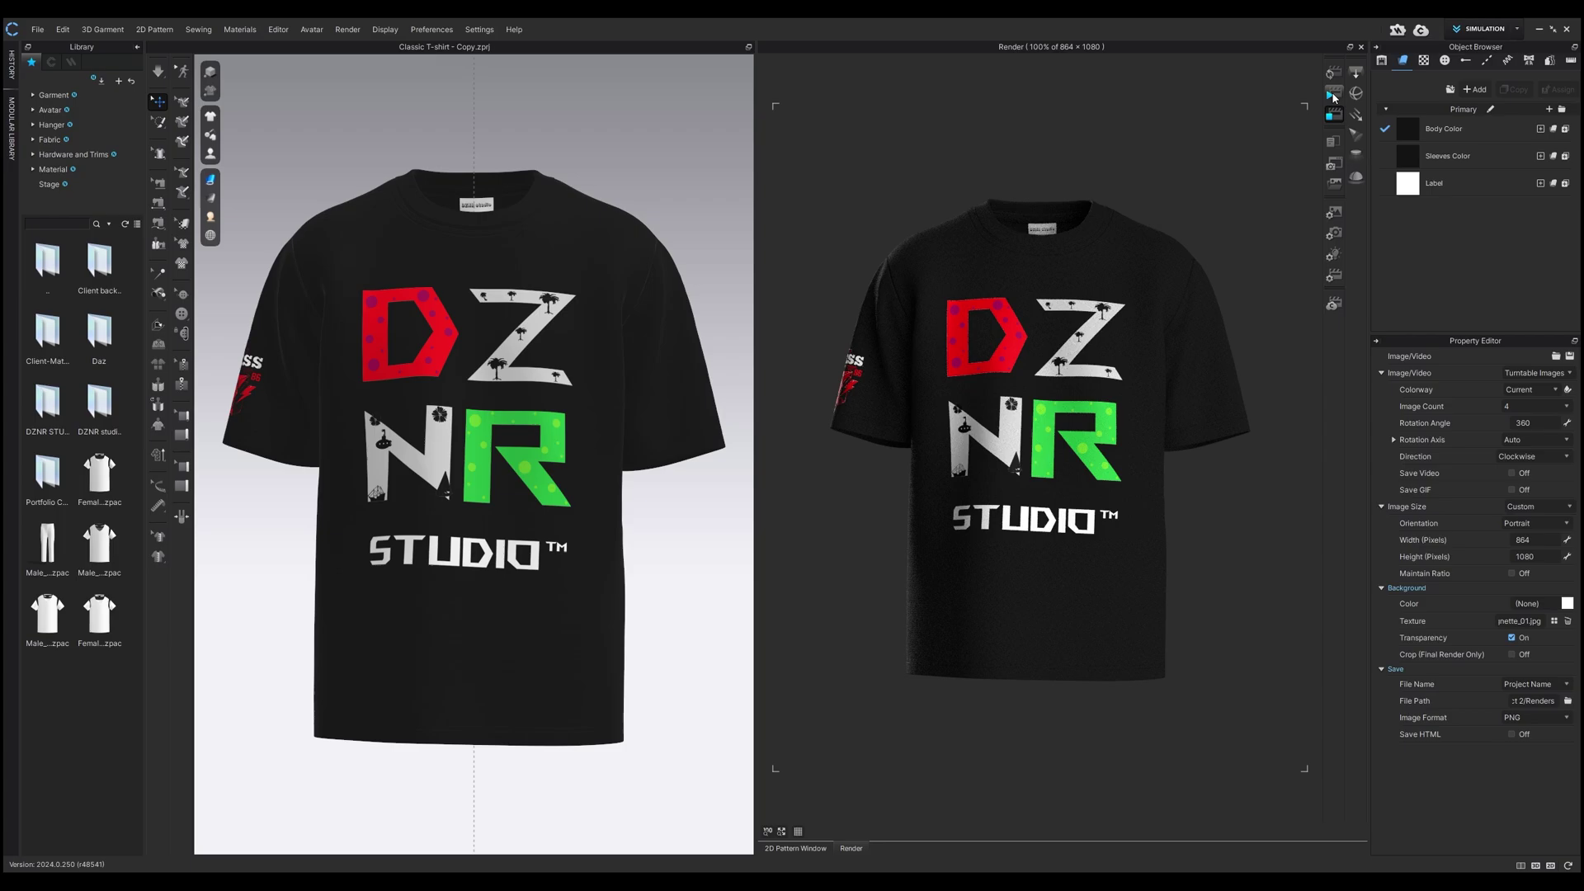
click(1334, 97)
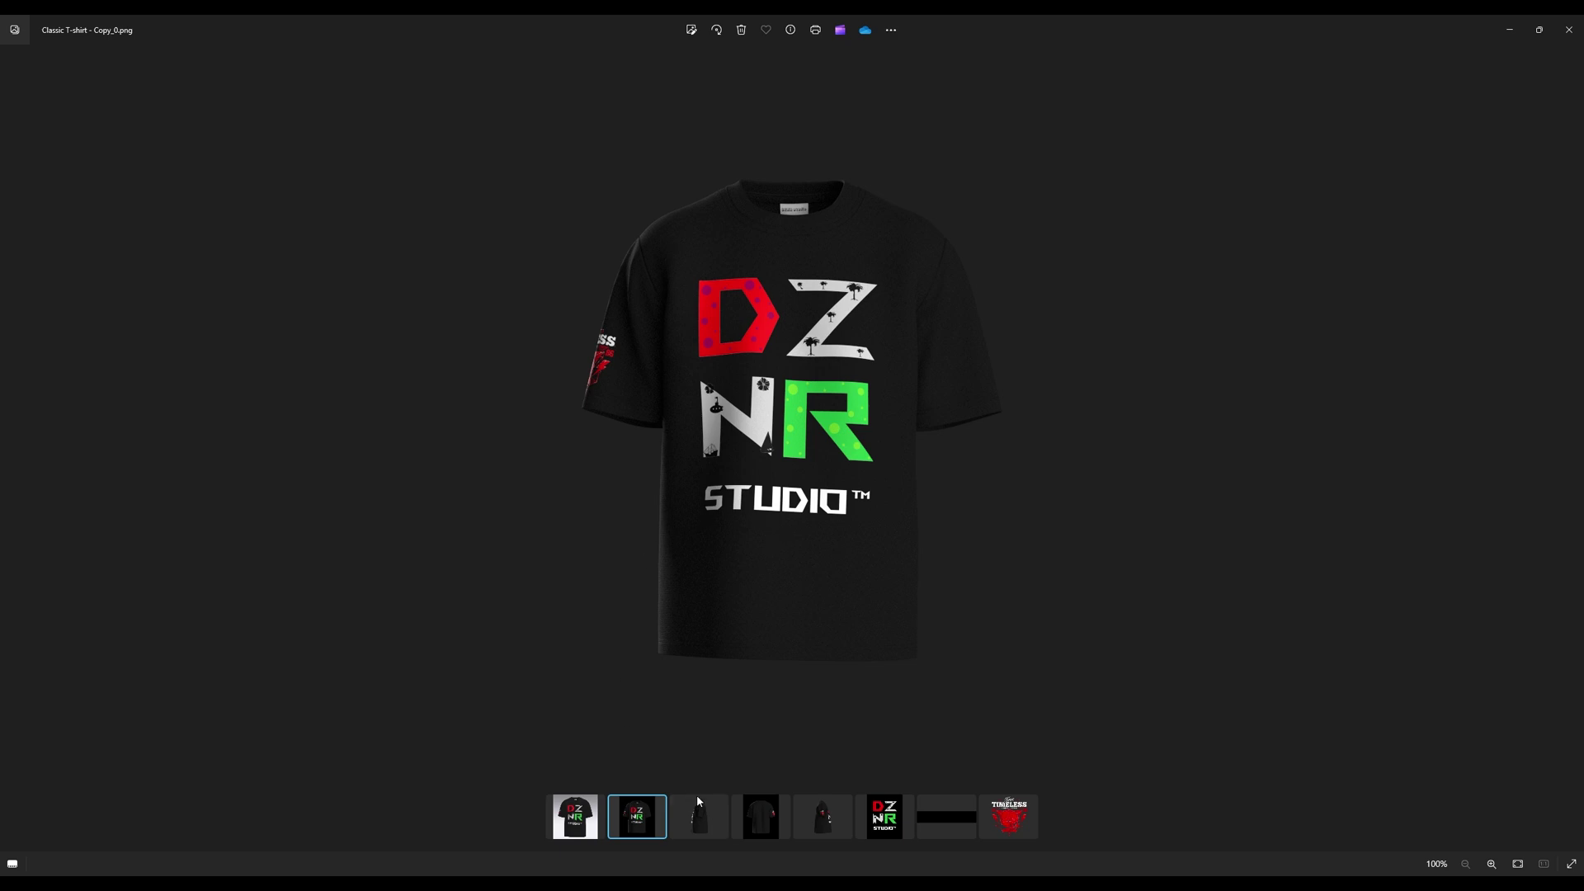
Step: Add three more shirt renders from the filmstrip to the side-by-side comparison
click(720, 804)
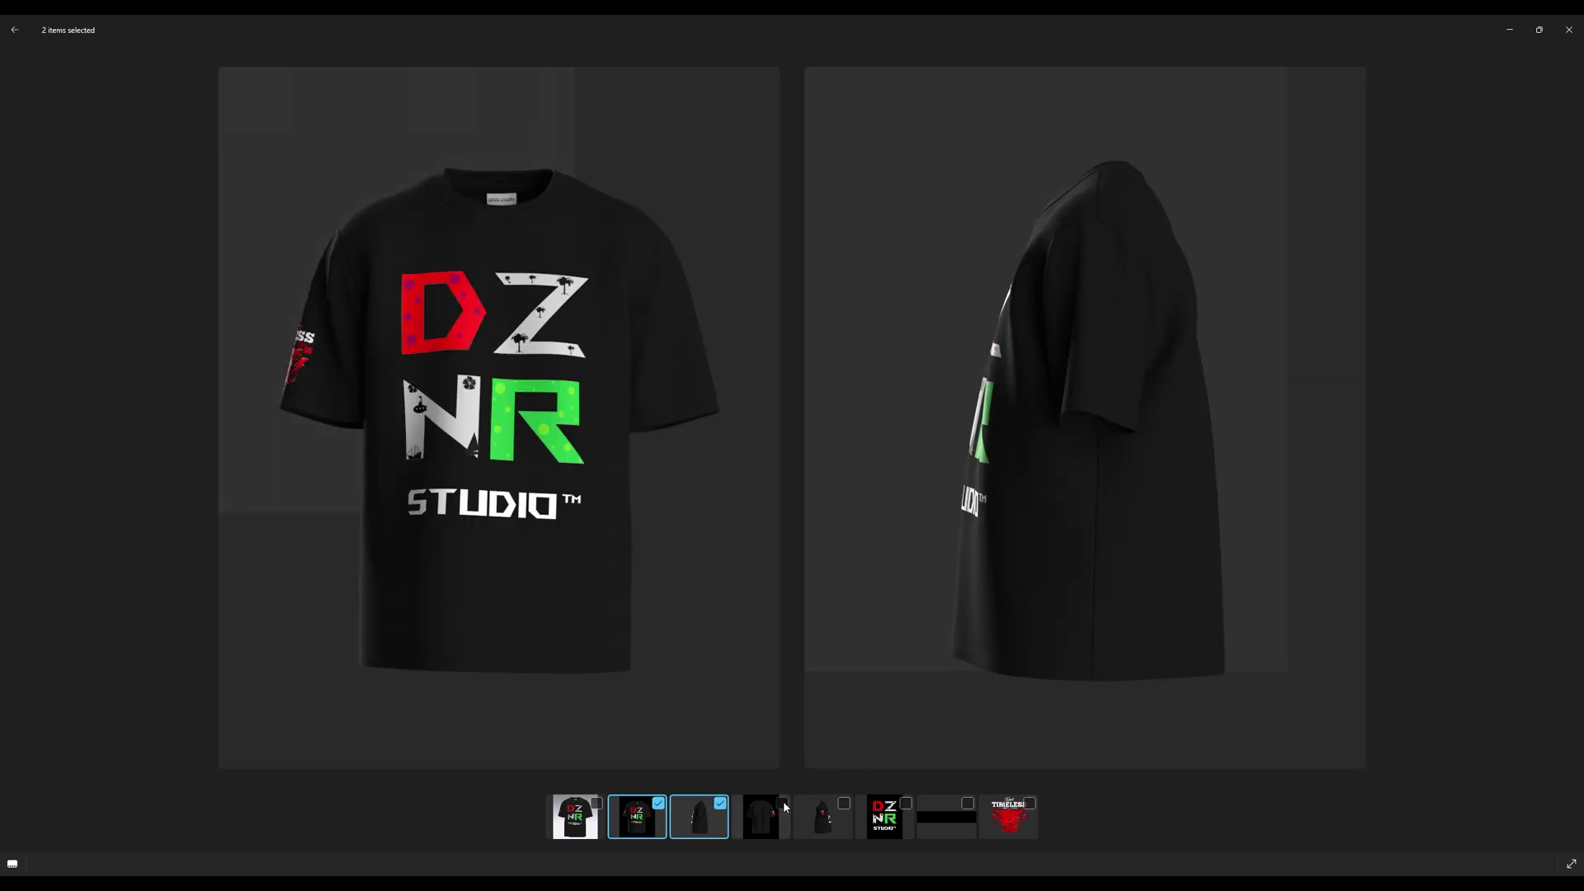
click(783, 804)
click(844, 804)
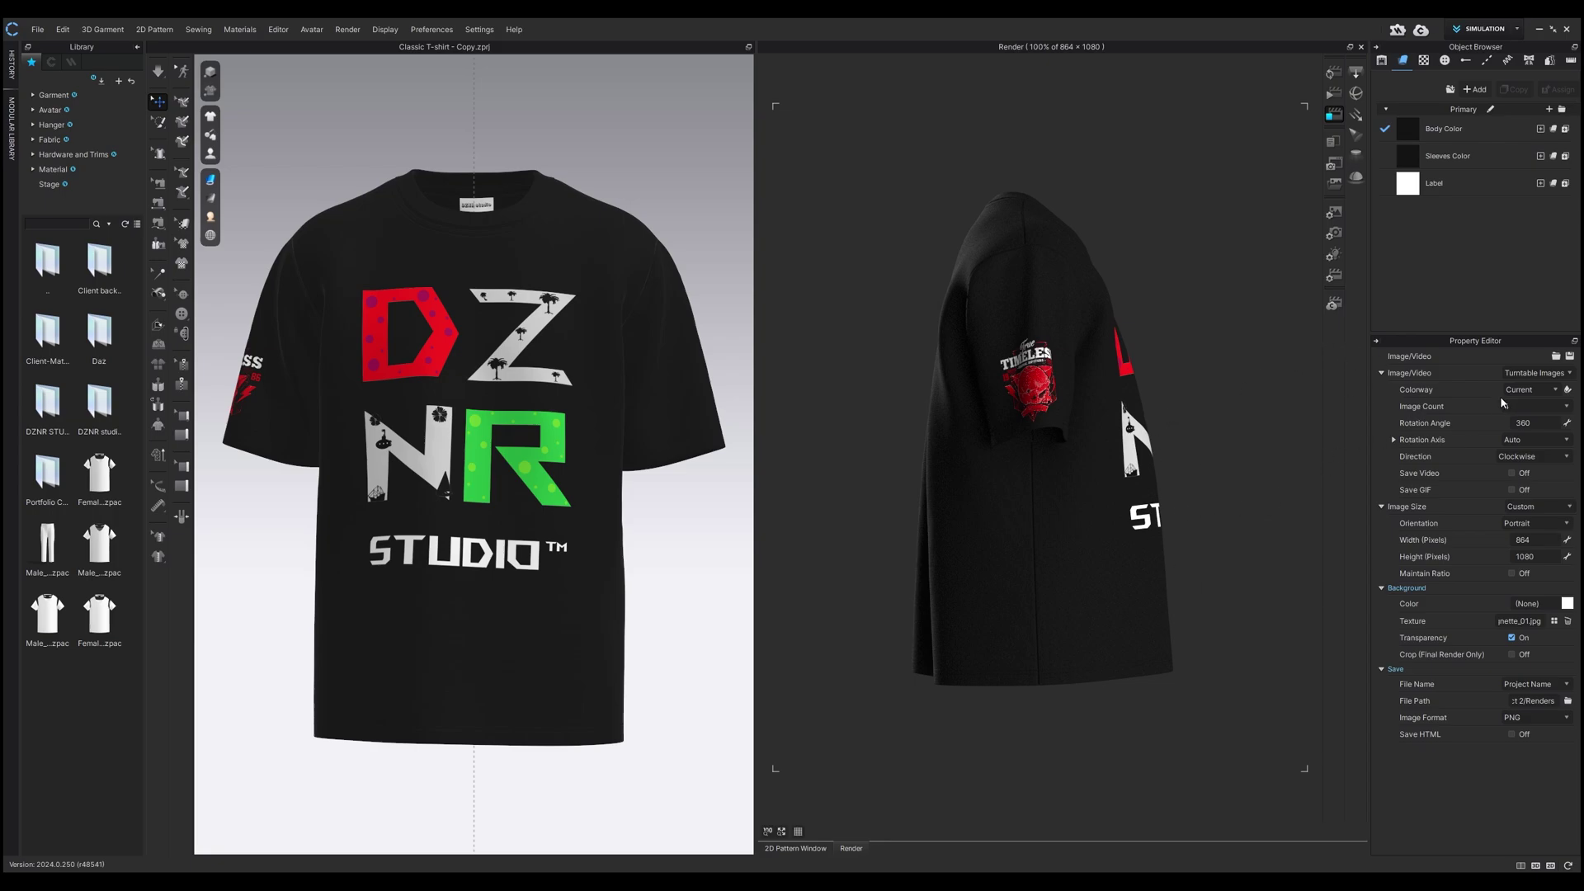
Step: Render a clockwise 180-image turntable of the tee, saving both a video and a GIF
click(1524, 406)
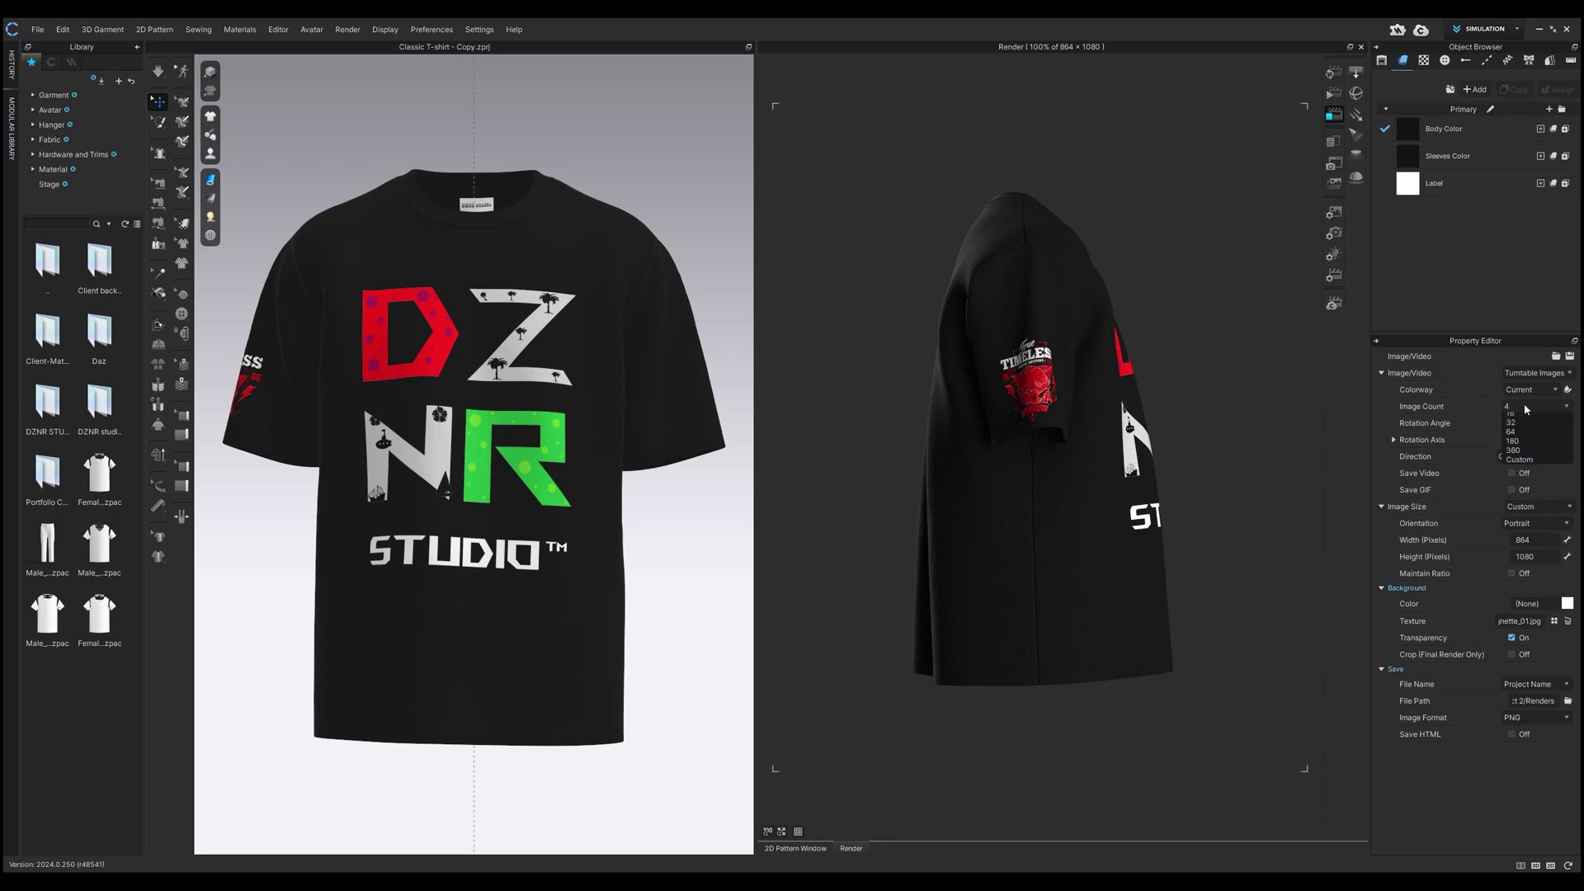
click(1531, 469)
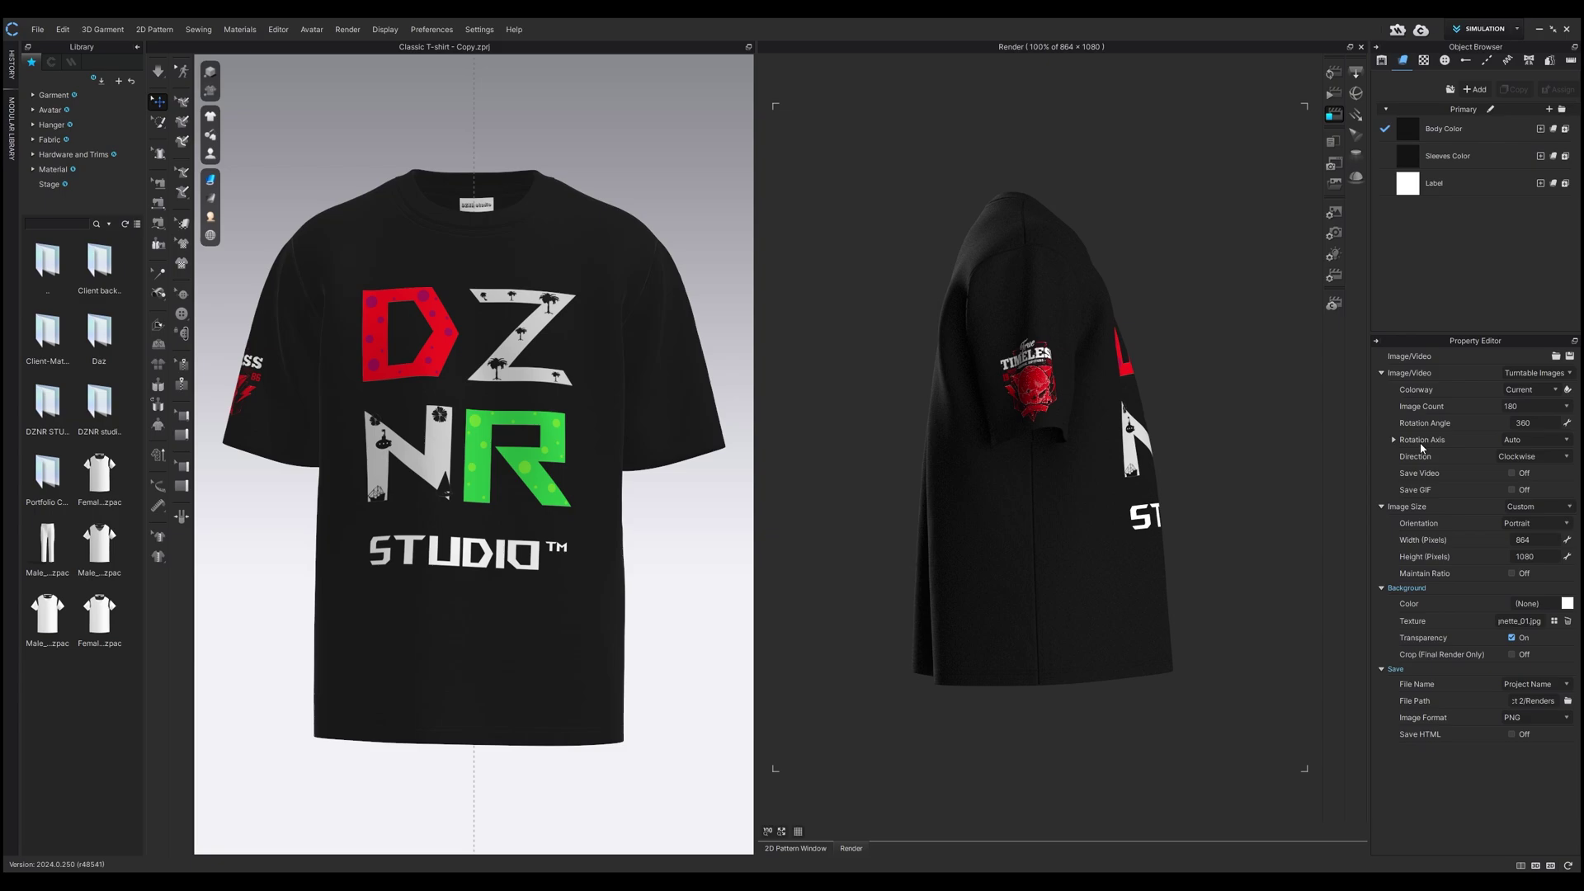
click(1512, 473)
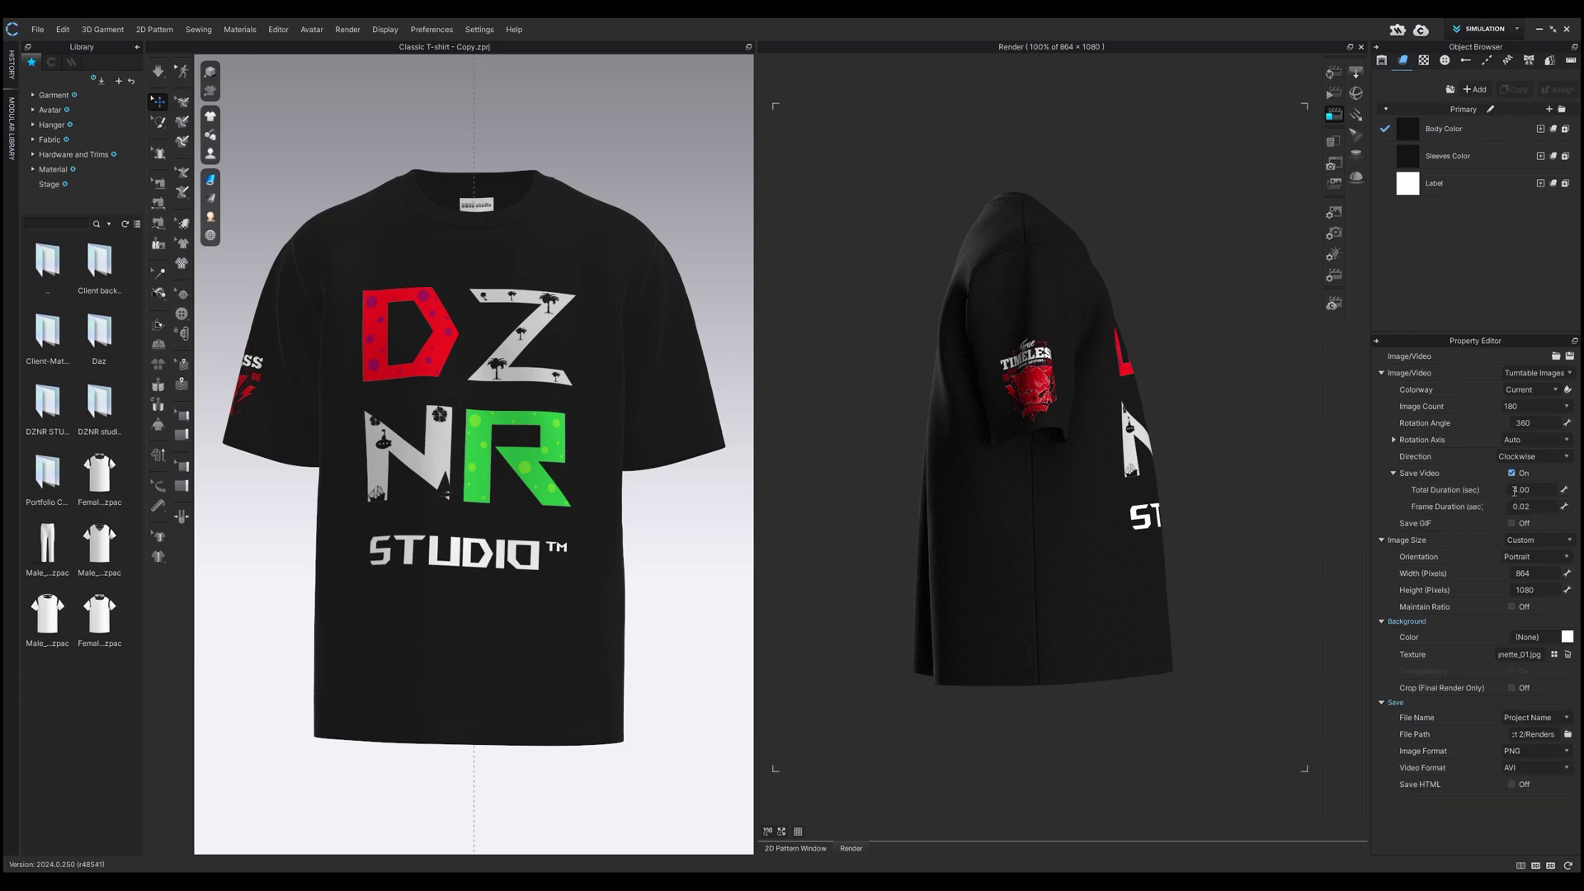
click(1513, 523)
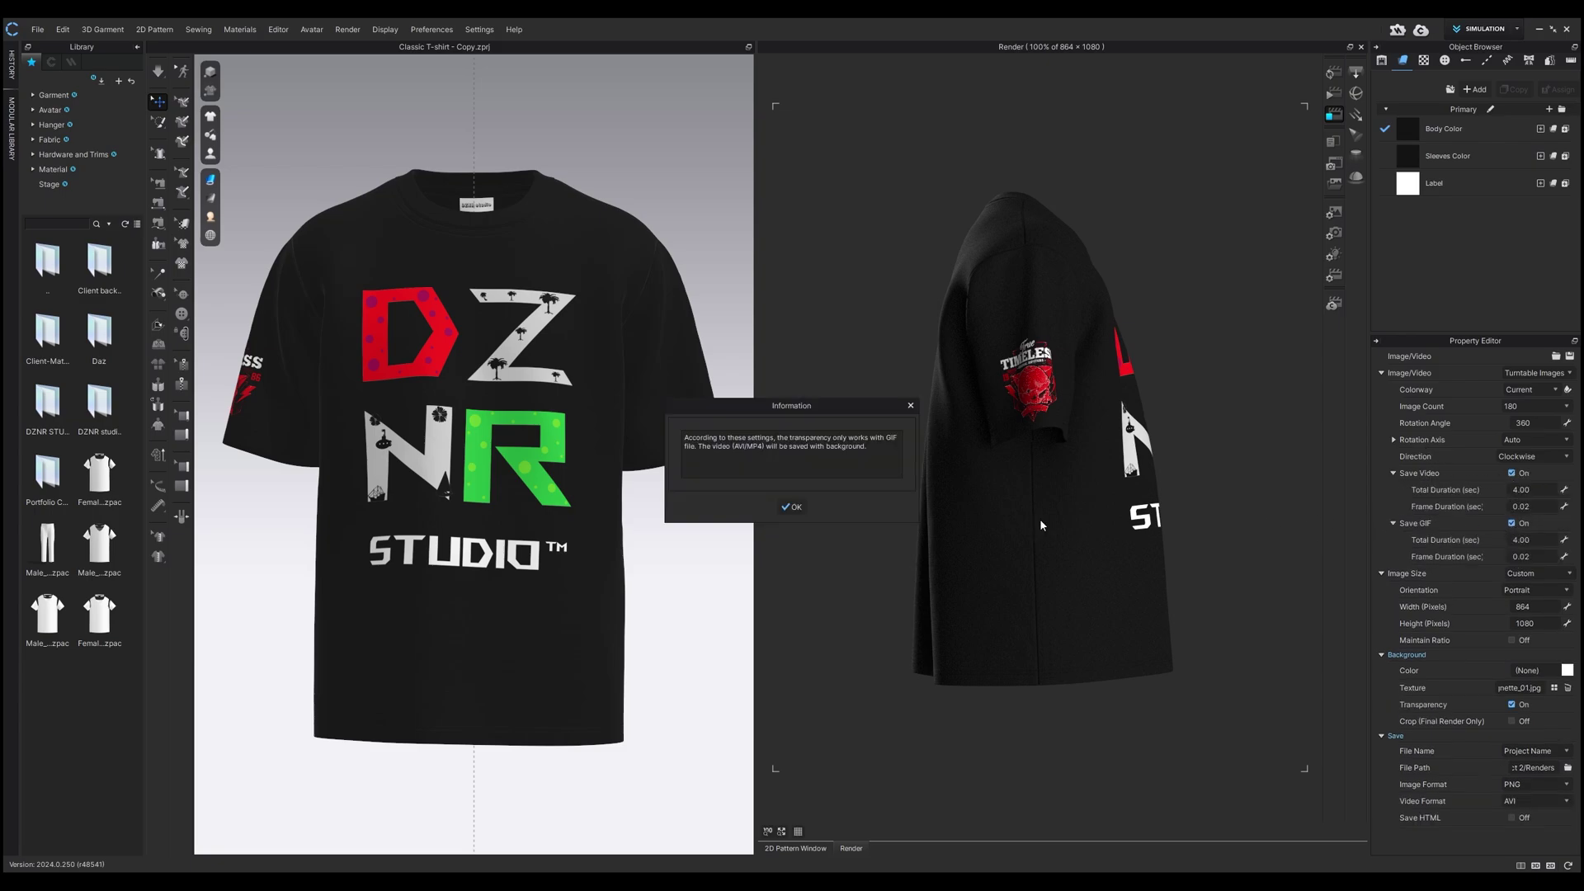
click(792, 507)
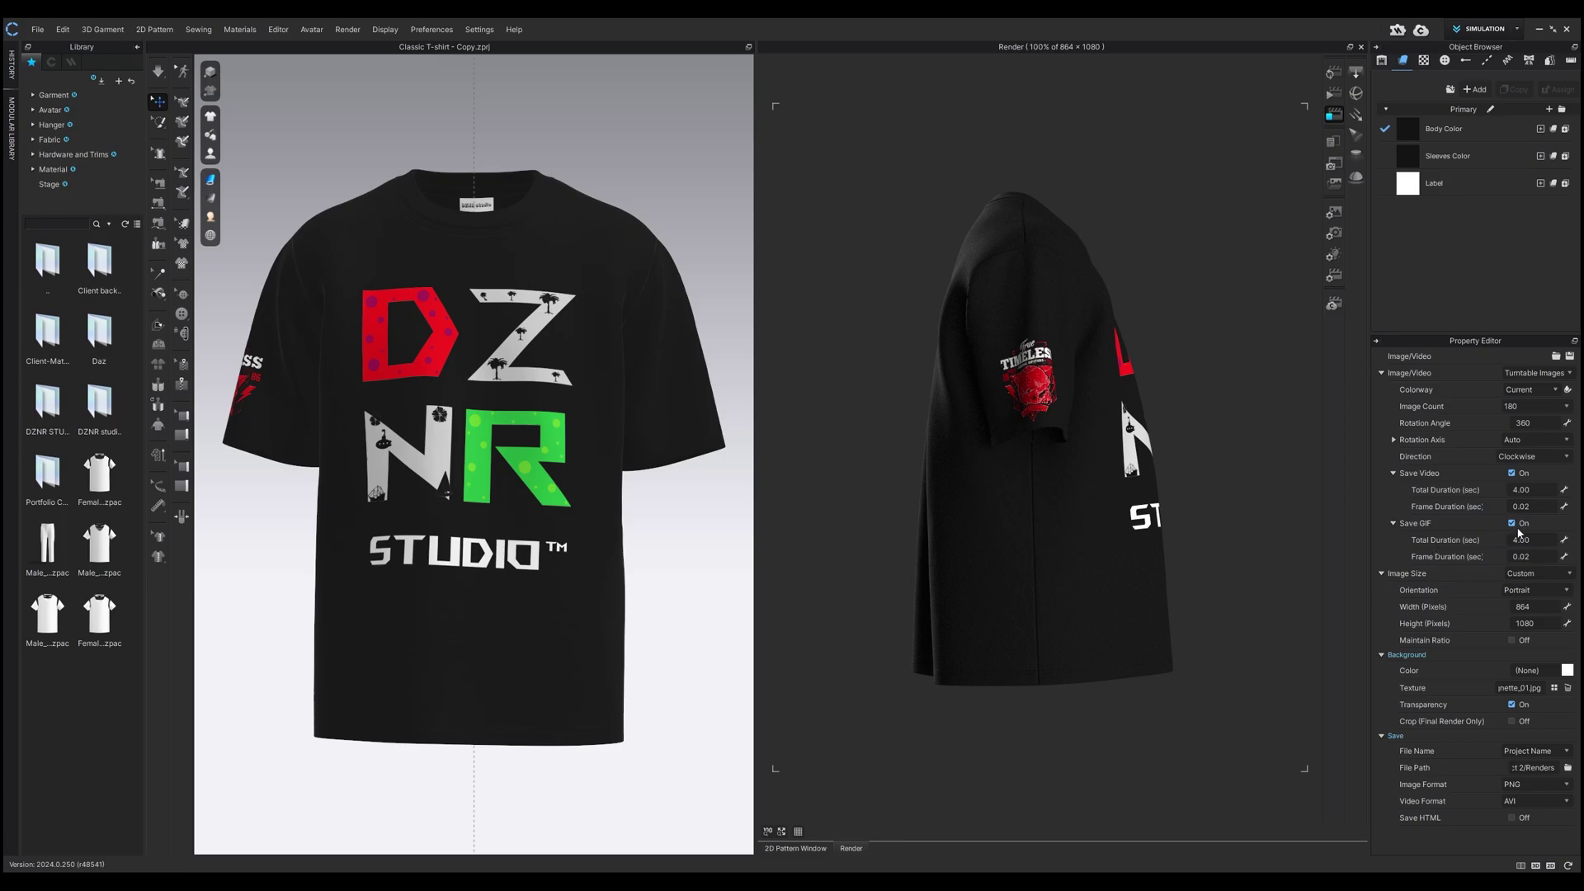
click(1517, 458)
click(1520, 477)
click(1334, 73)
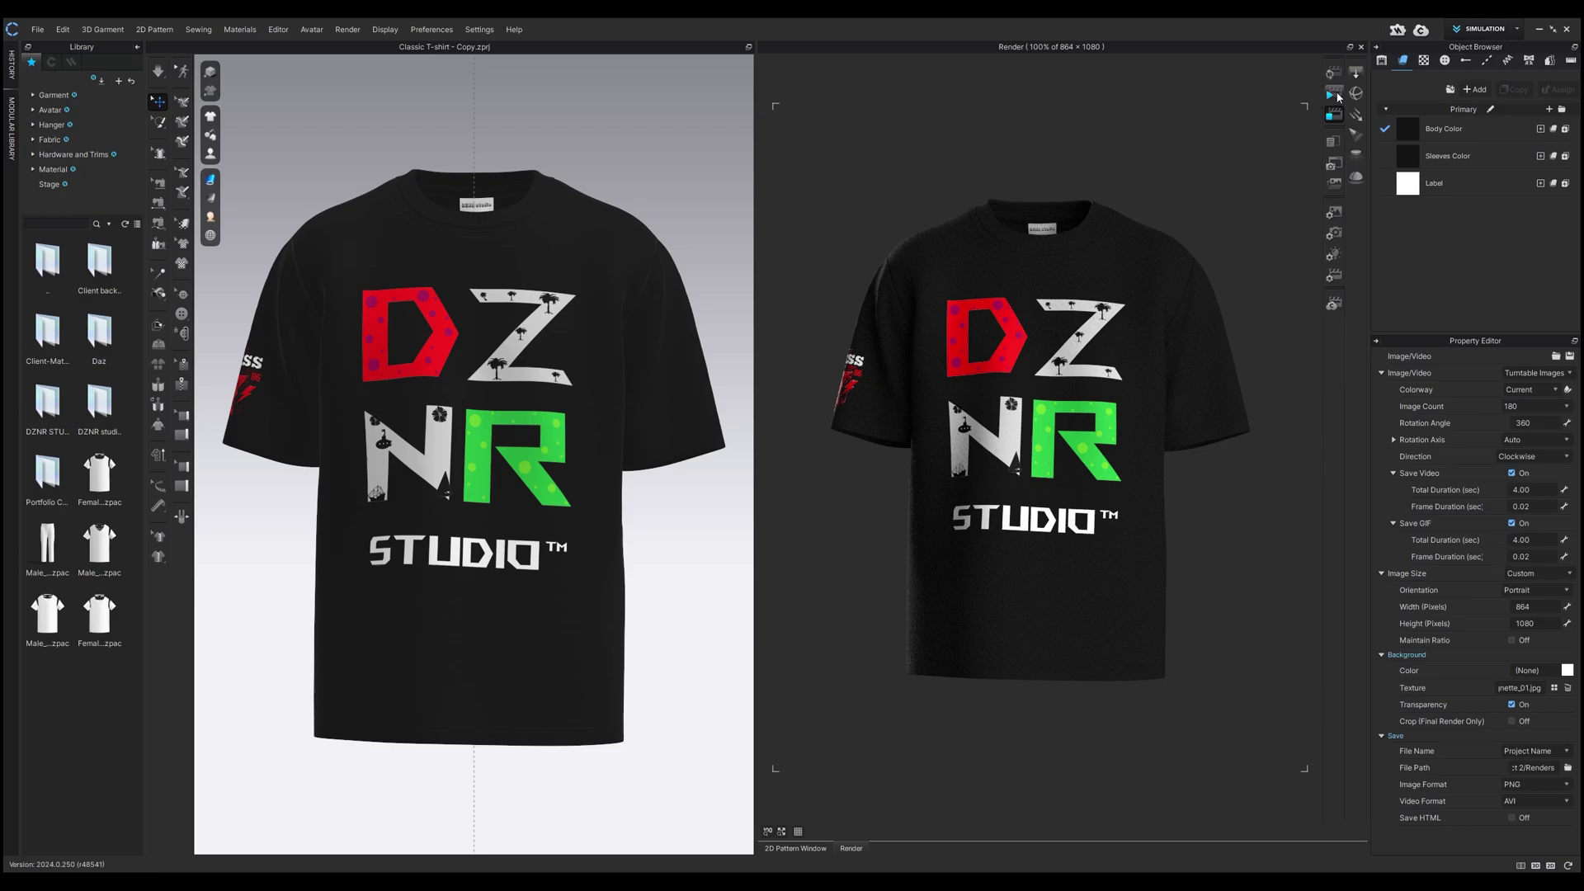
click(1335, 96)
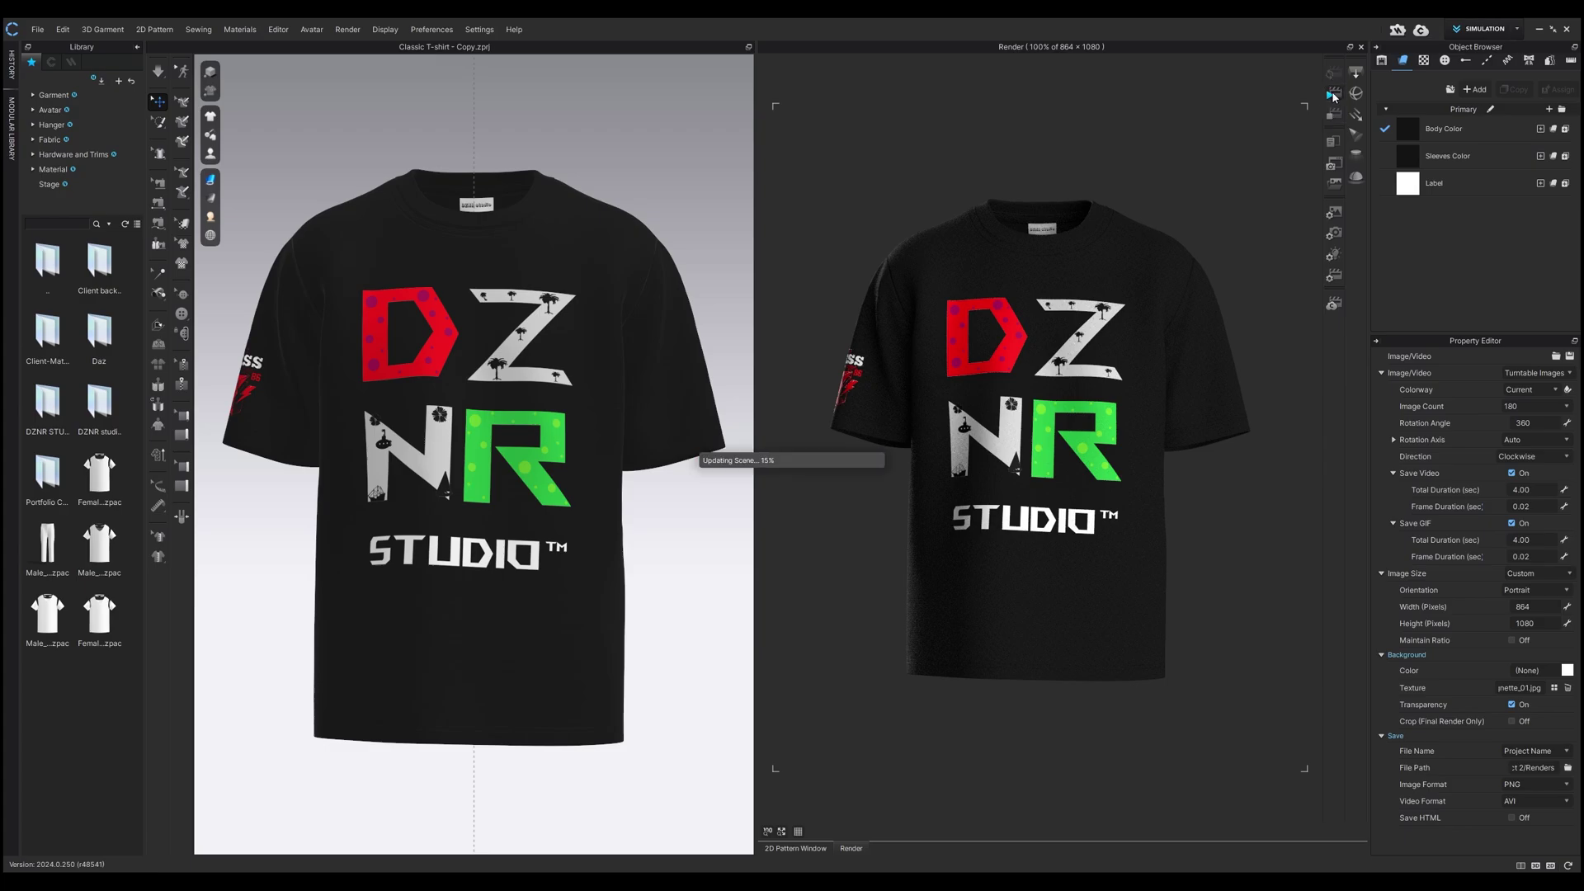